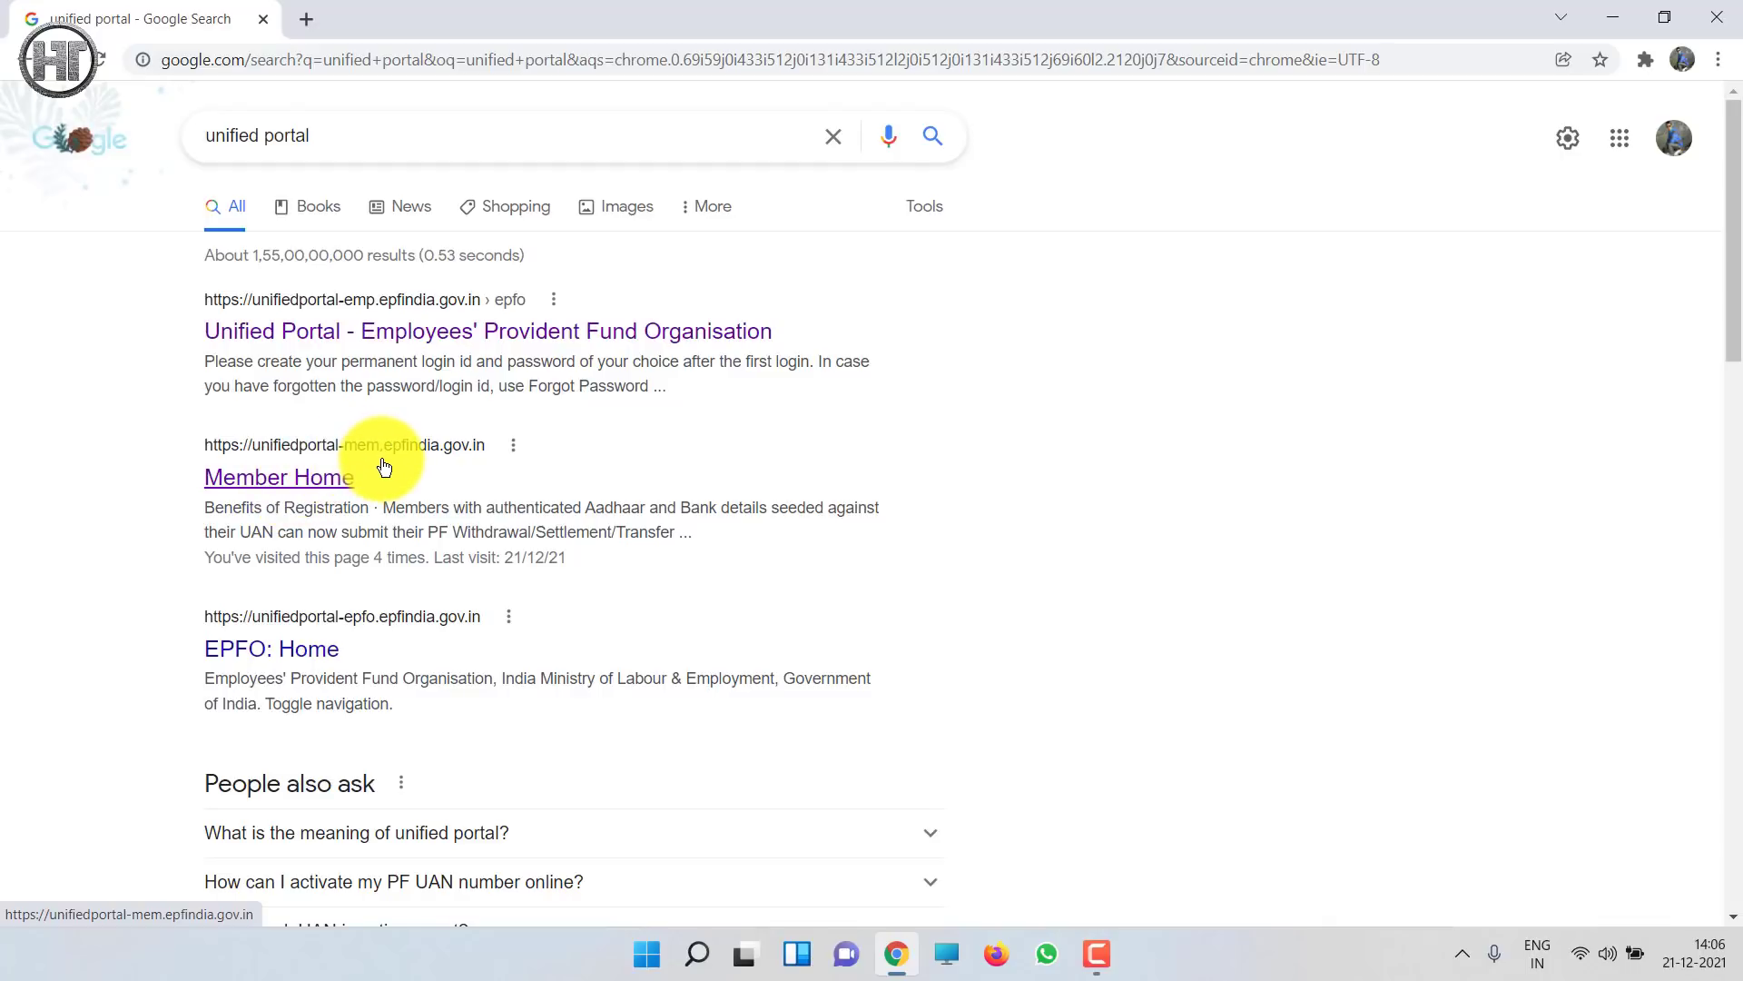
- Open the EPFO Member Home portal from the search results
click(329, 485)
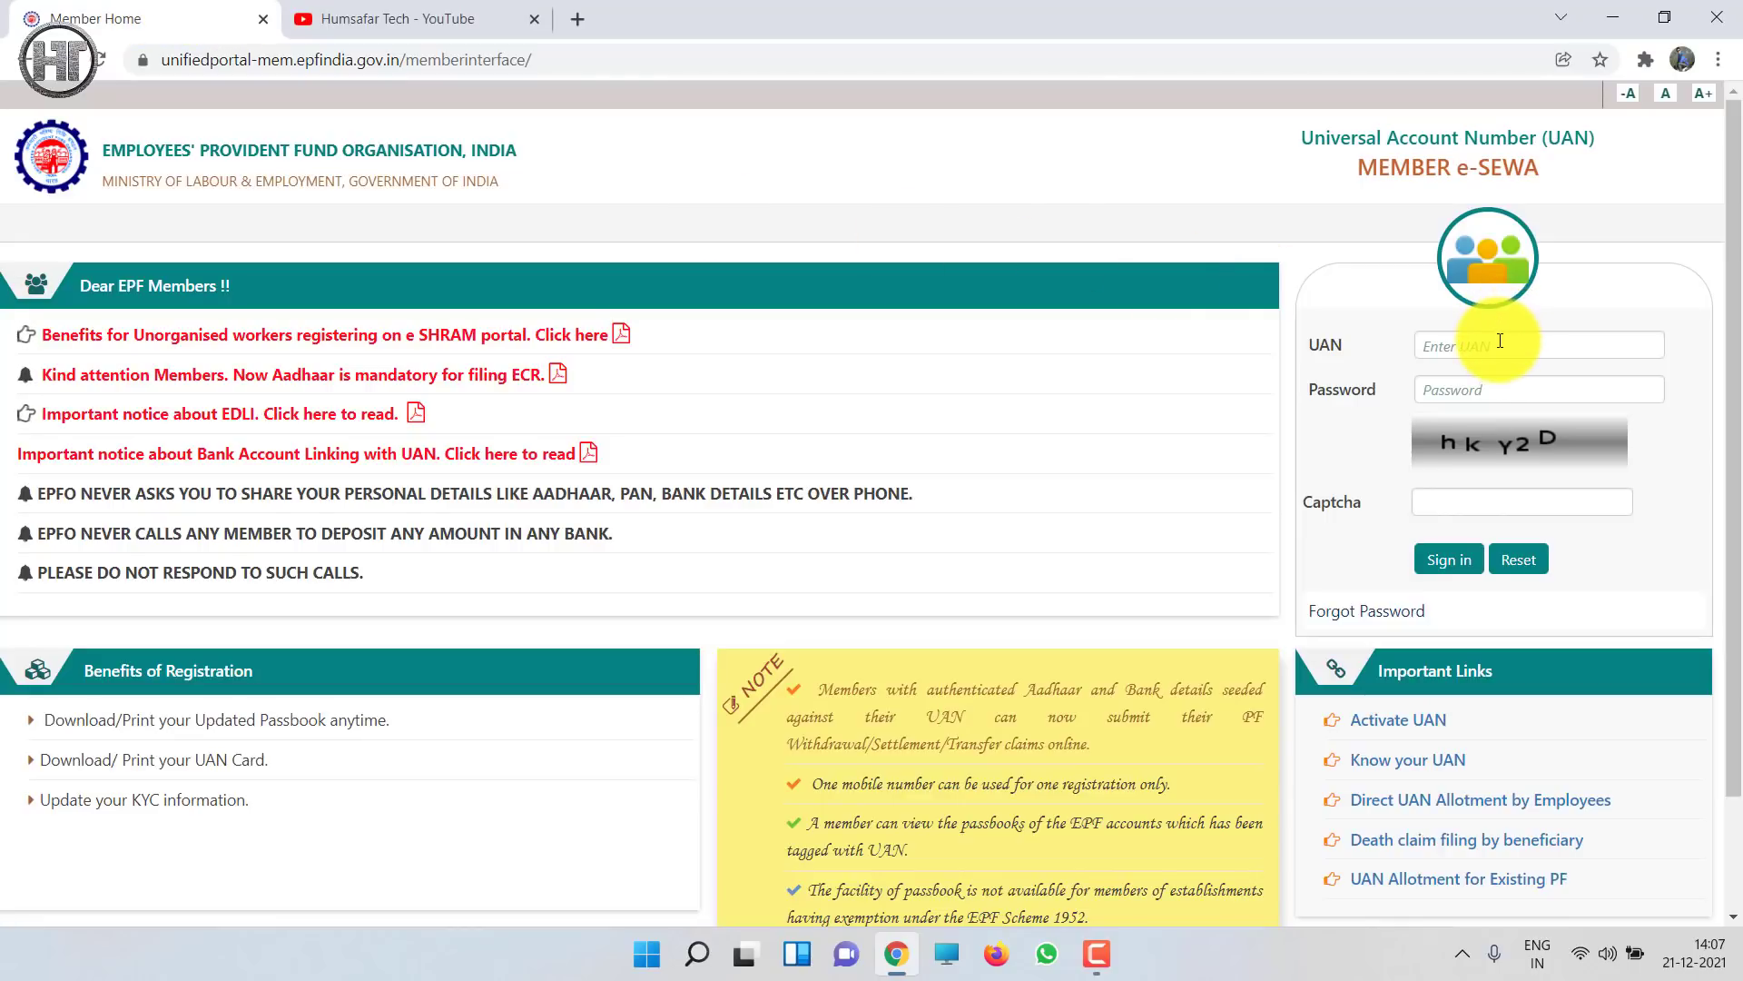
- Look through the Humsafar Tech YouTube channel's created playlists, including PF & ESIC, and close the channel page
click(398, 16)
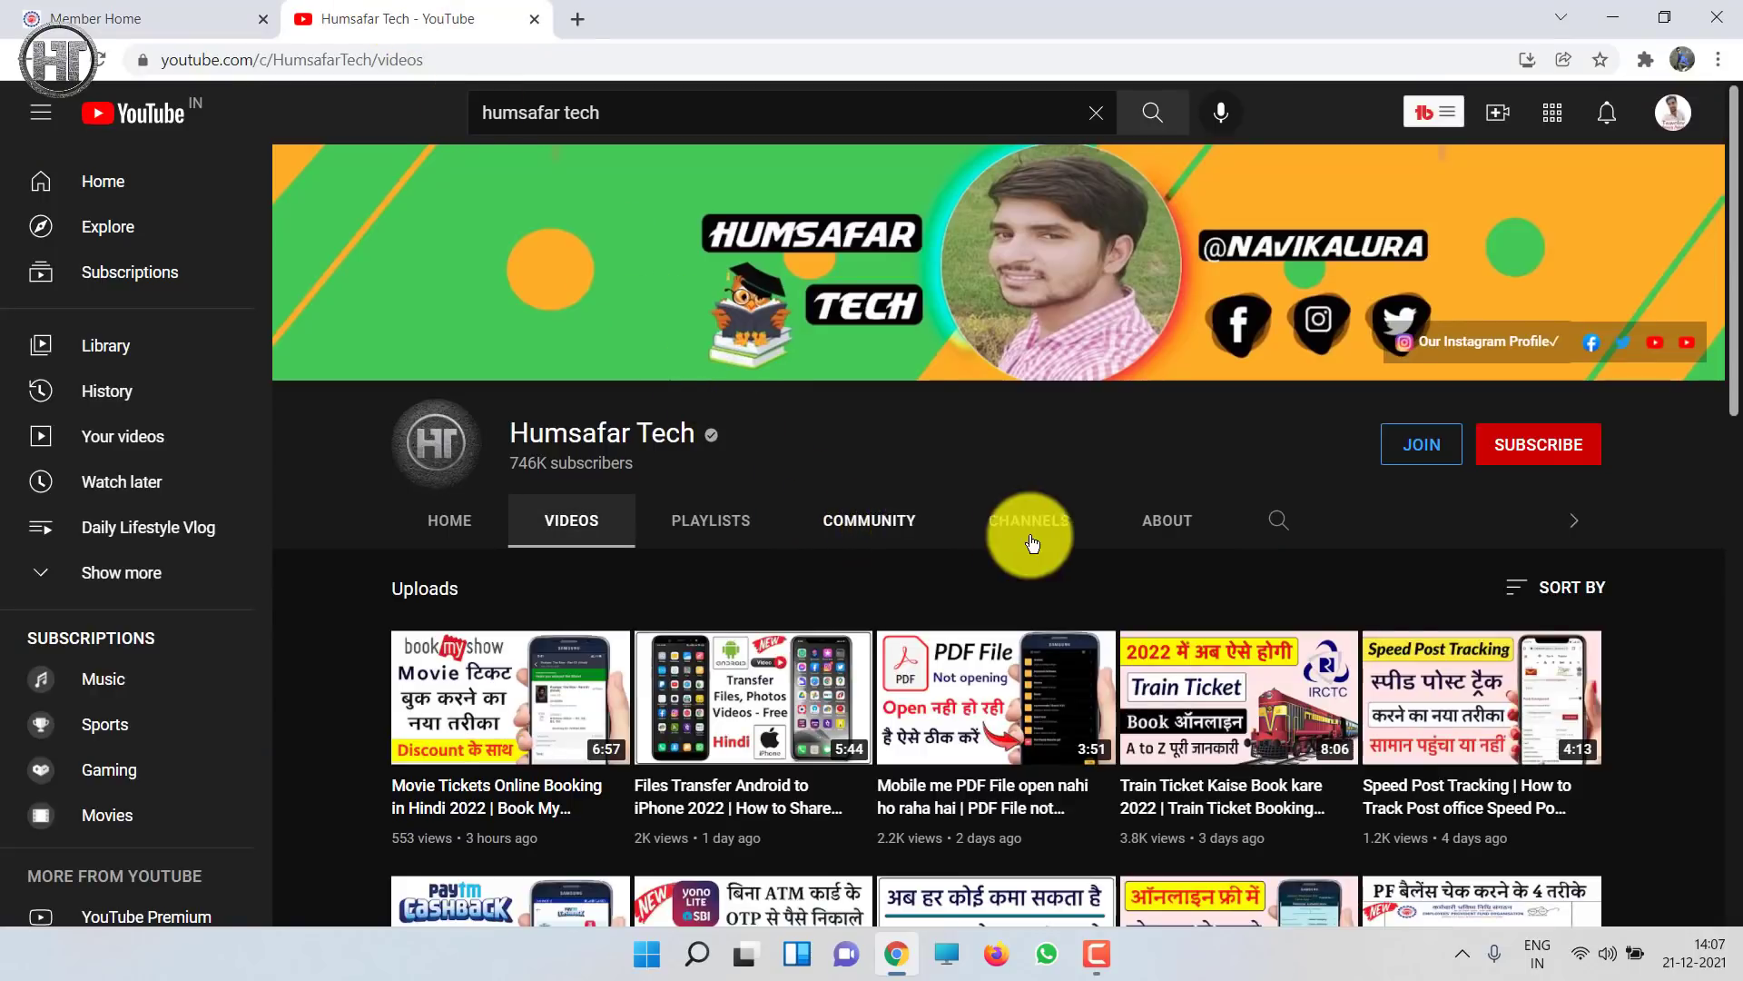
click(707, 536)
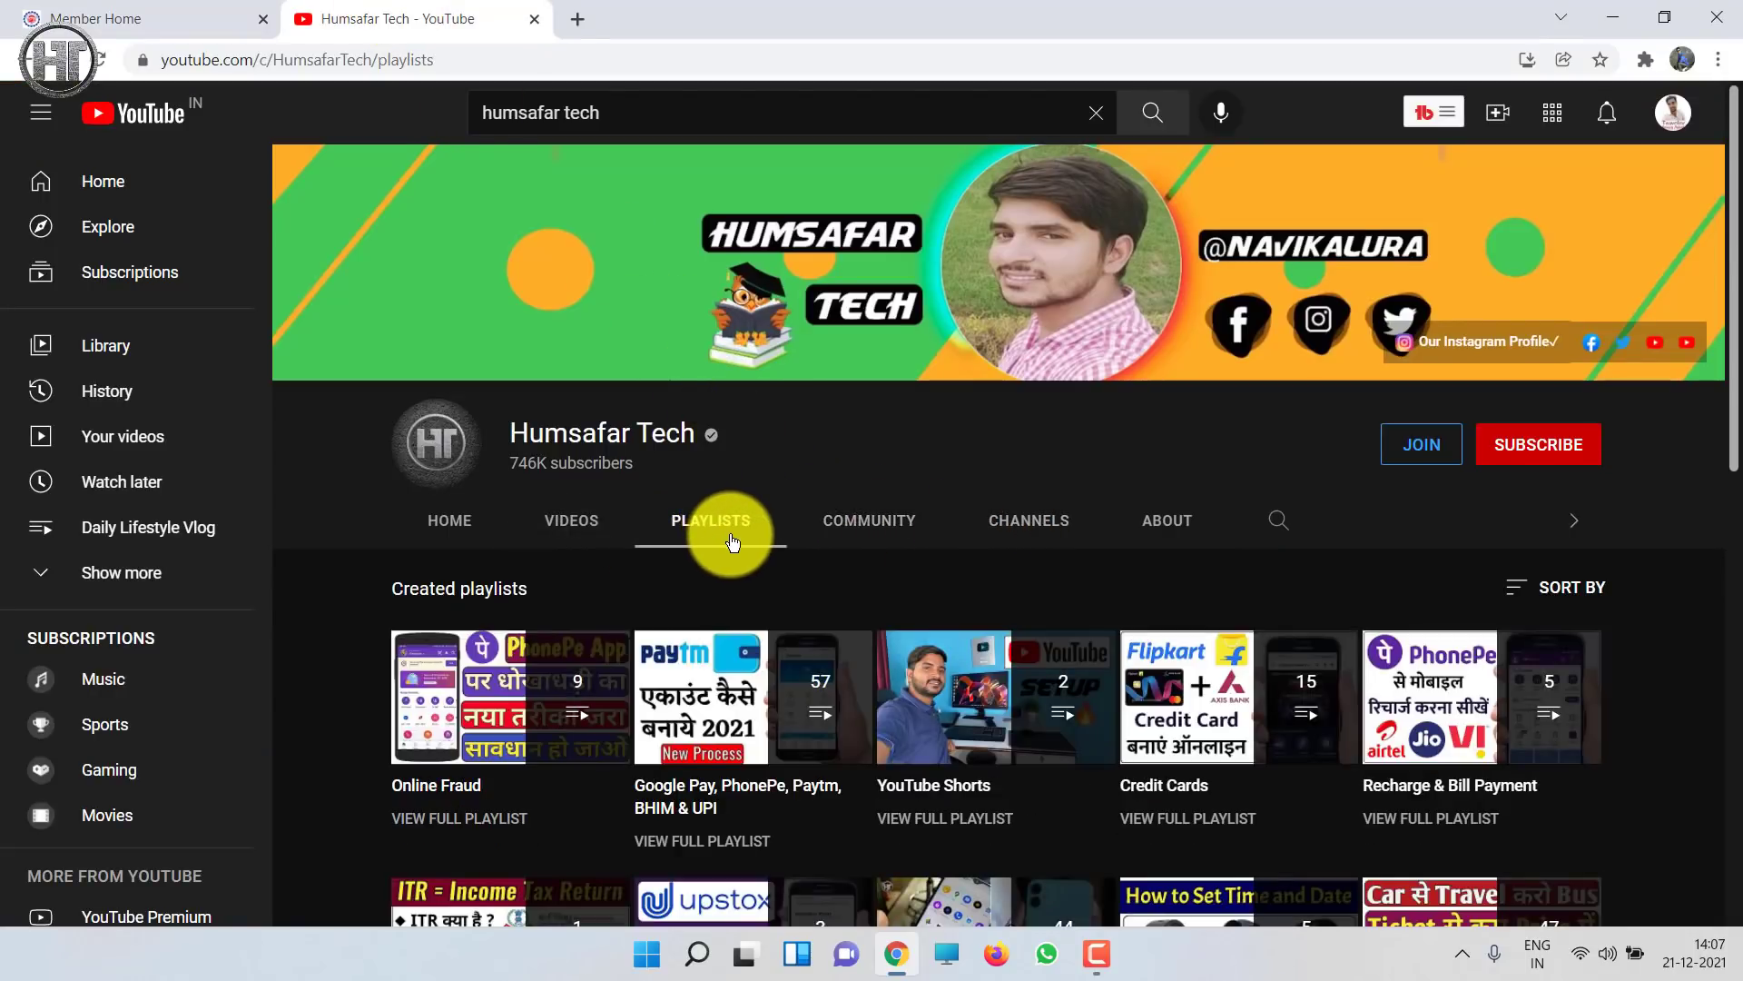
scroll(737, 543, down, 2)
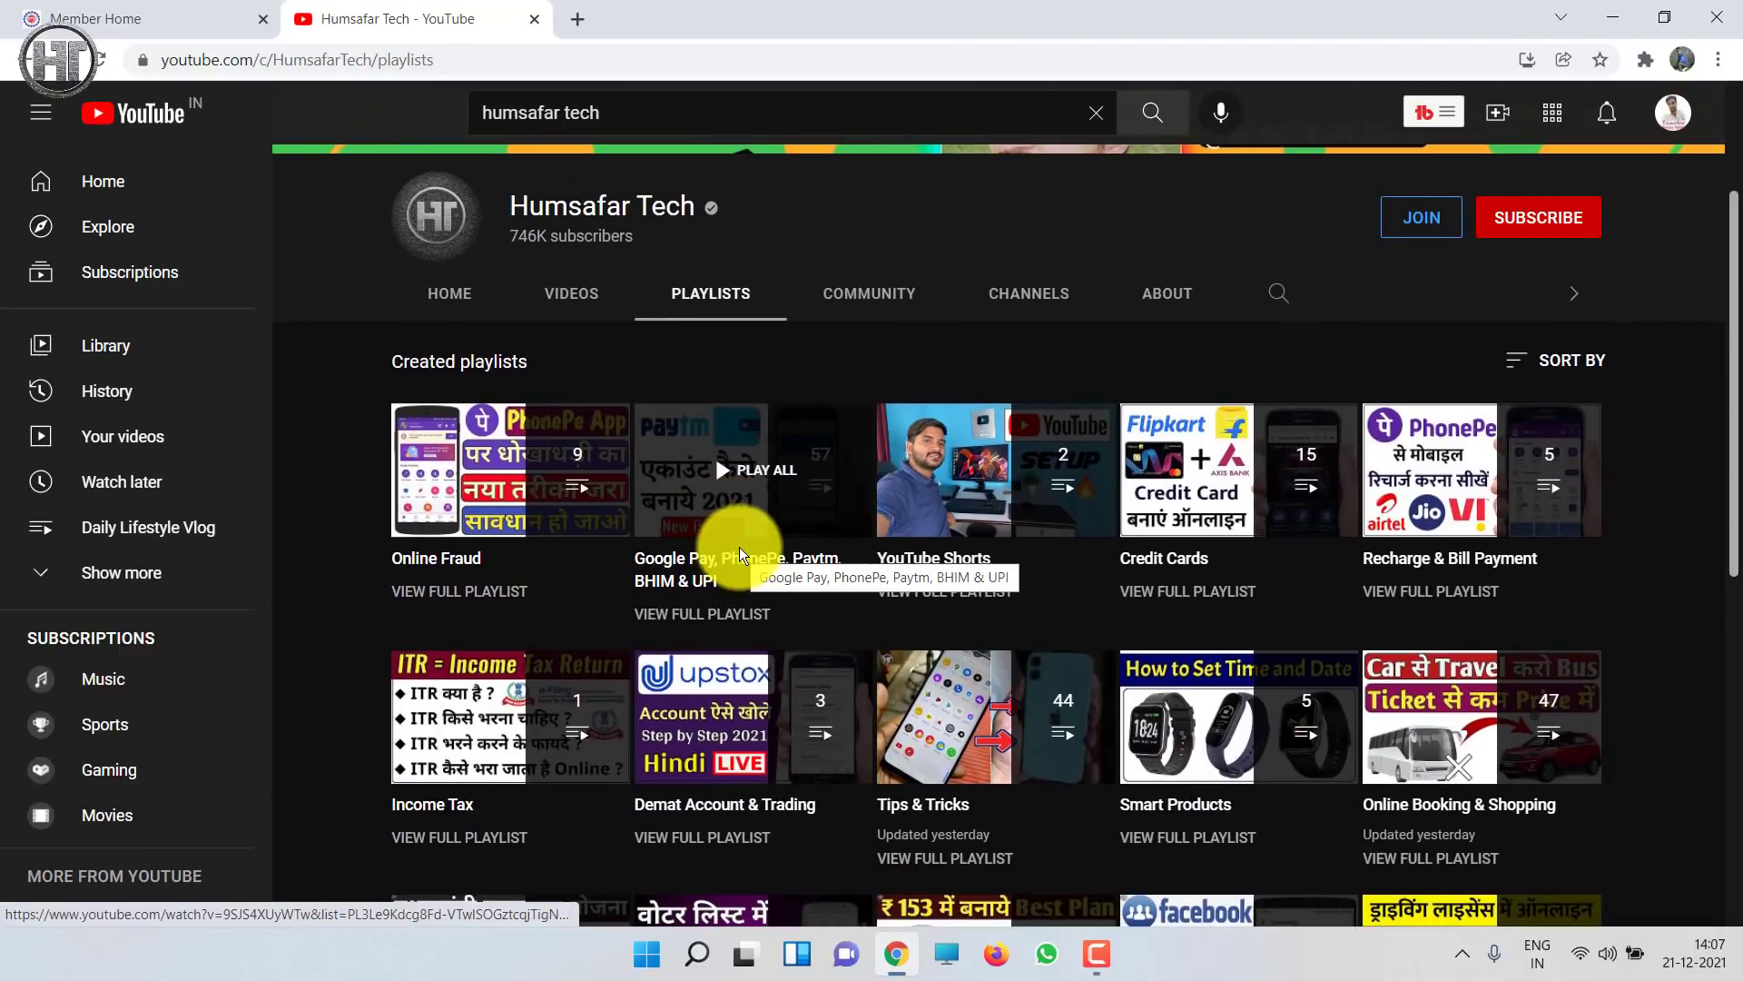
scroll(740, 556, down, 2)
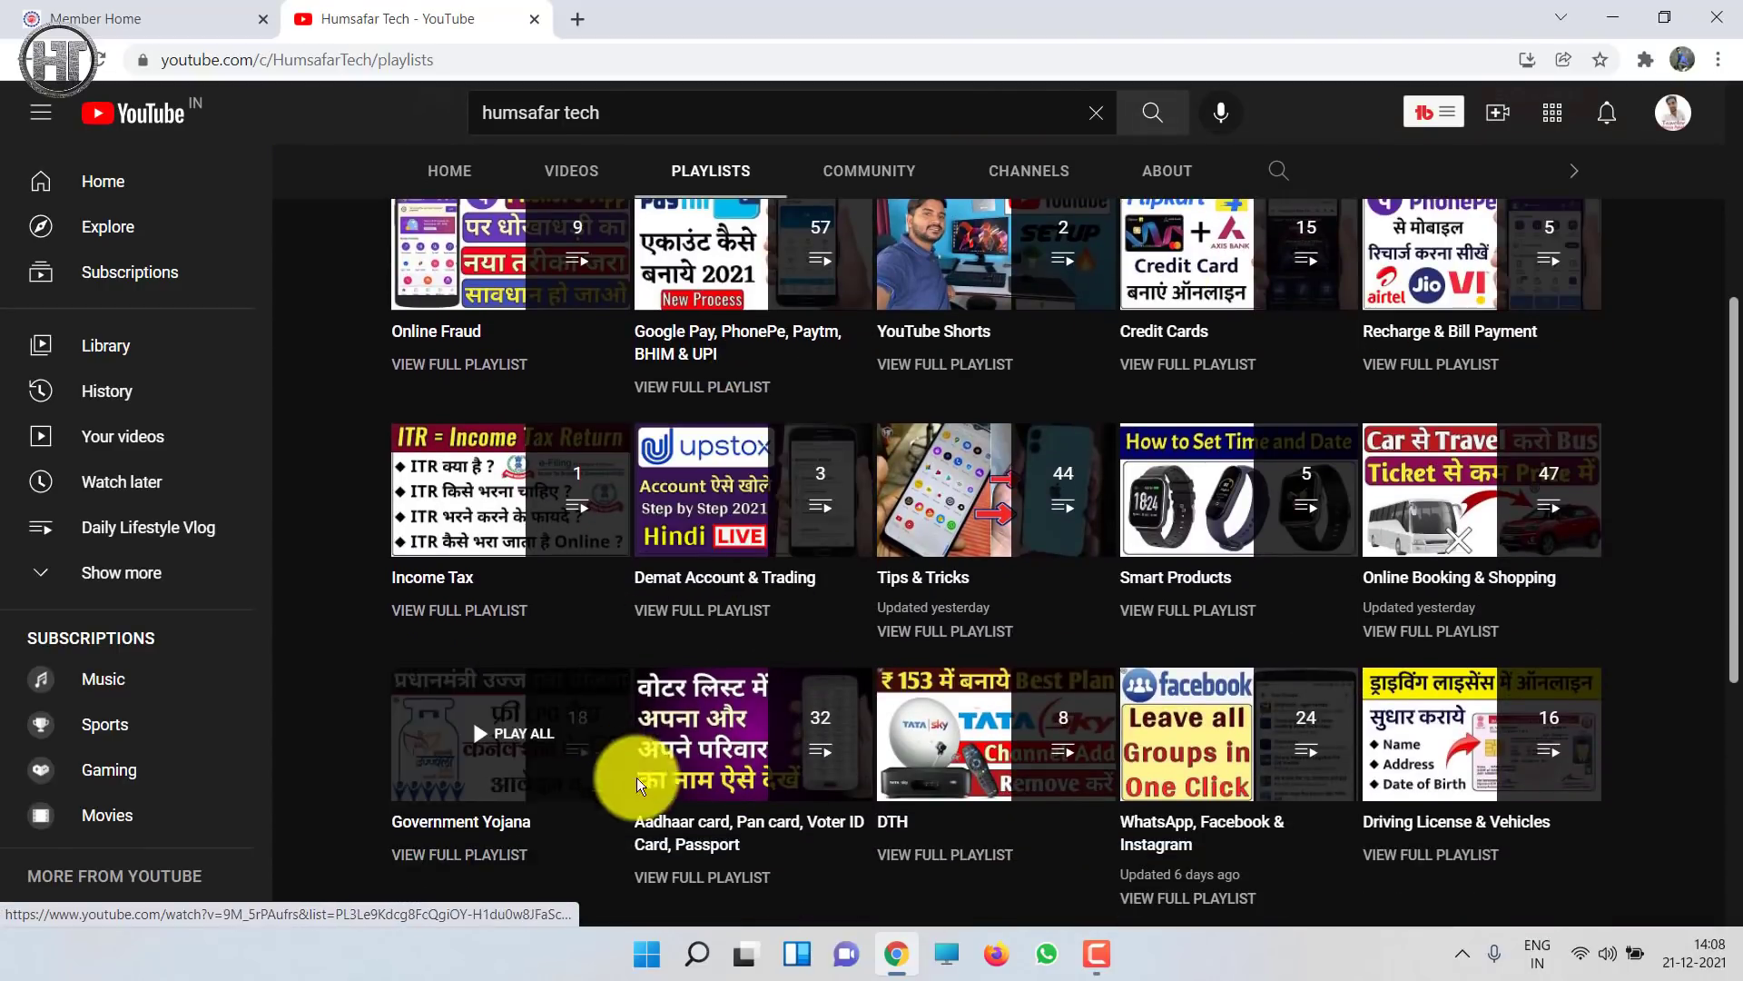
scroll(1185, 731, down, 2)
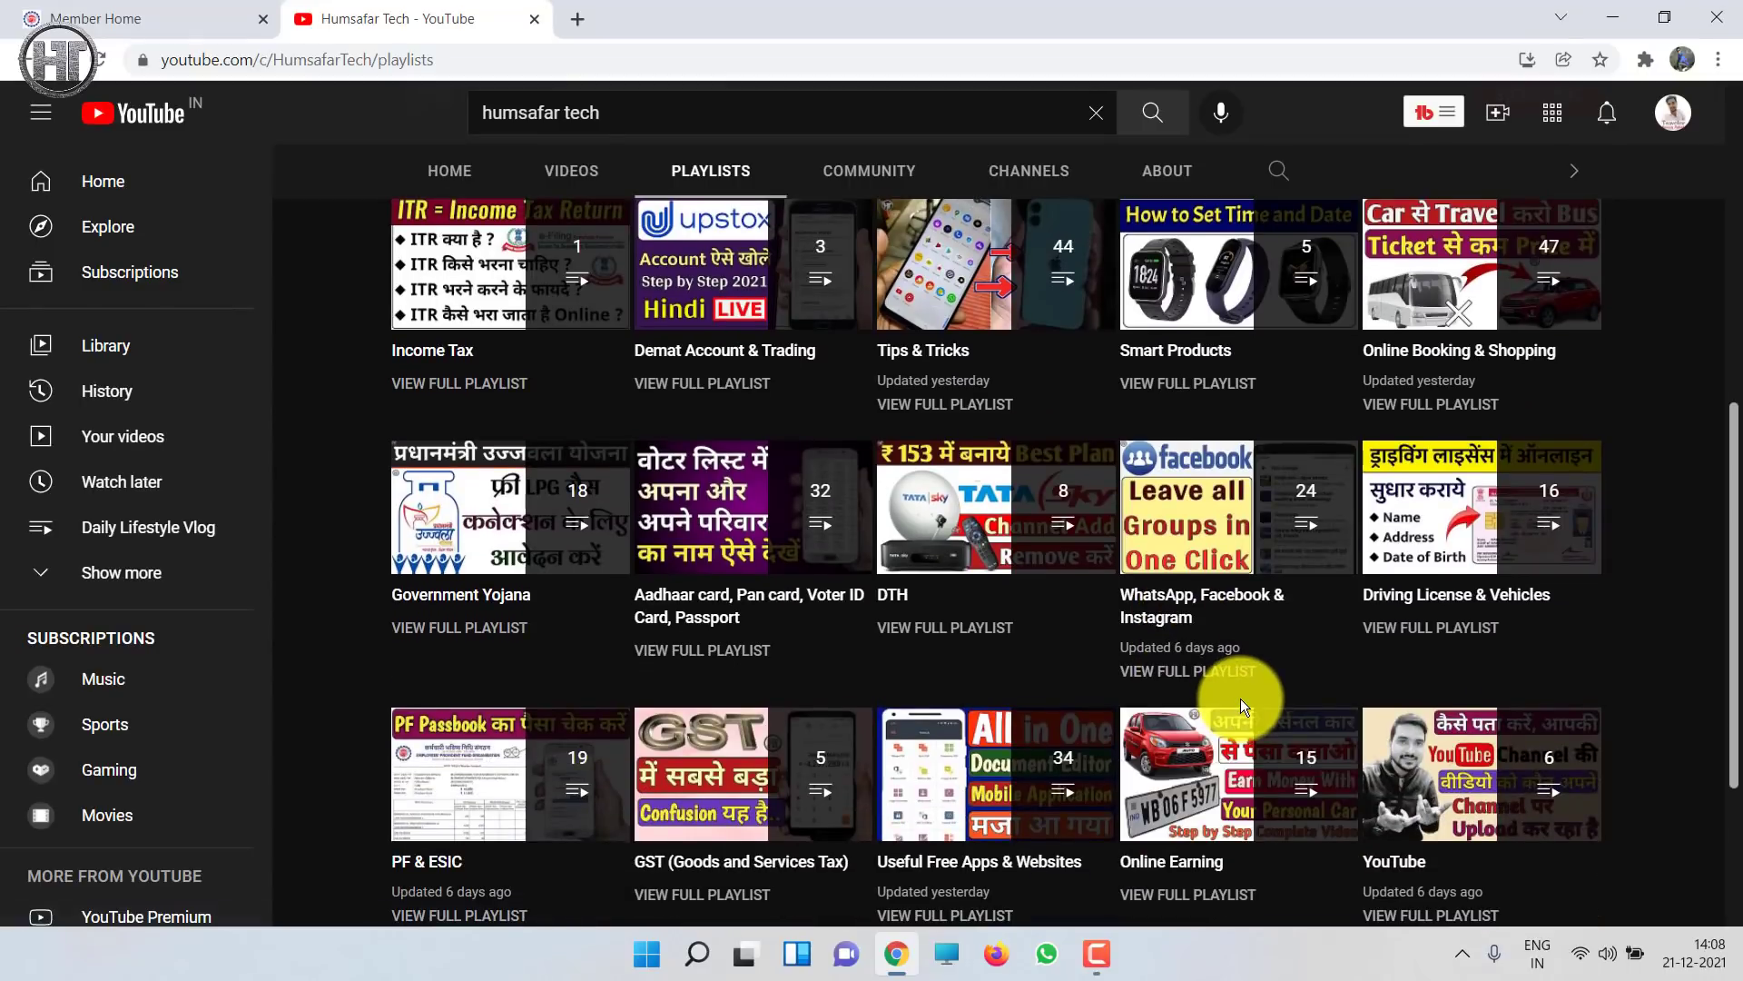
scroll(771, 735, down, 2)
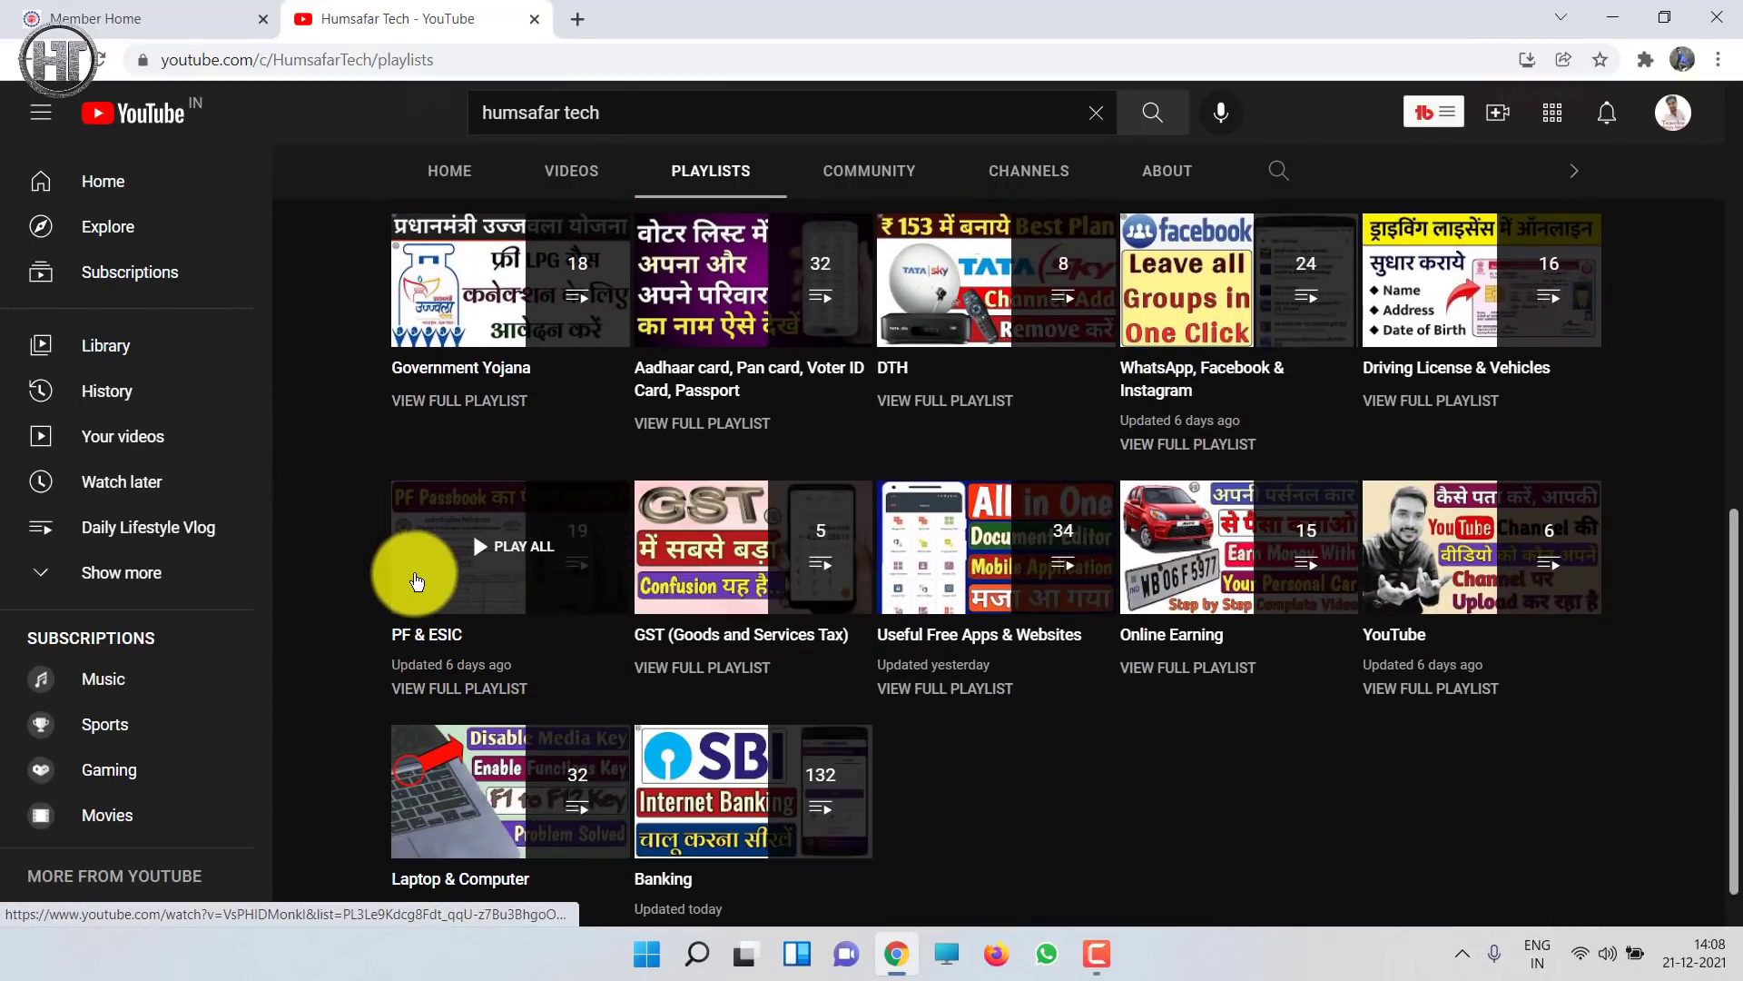
click(534, 19)
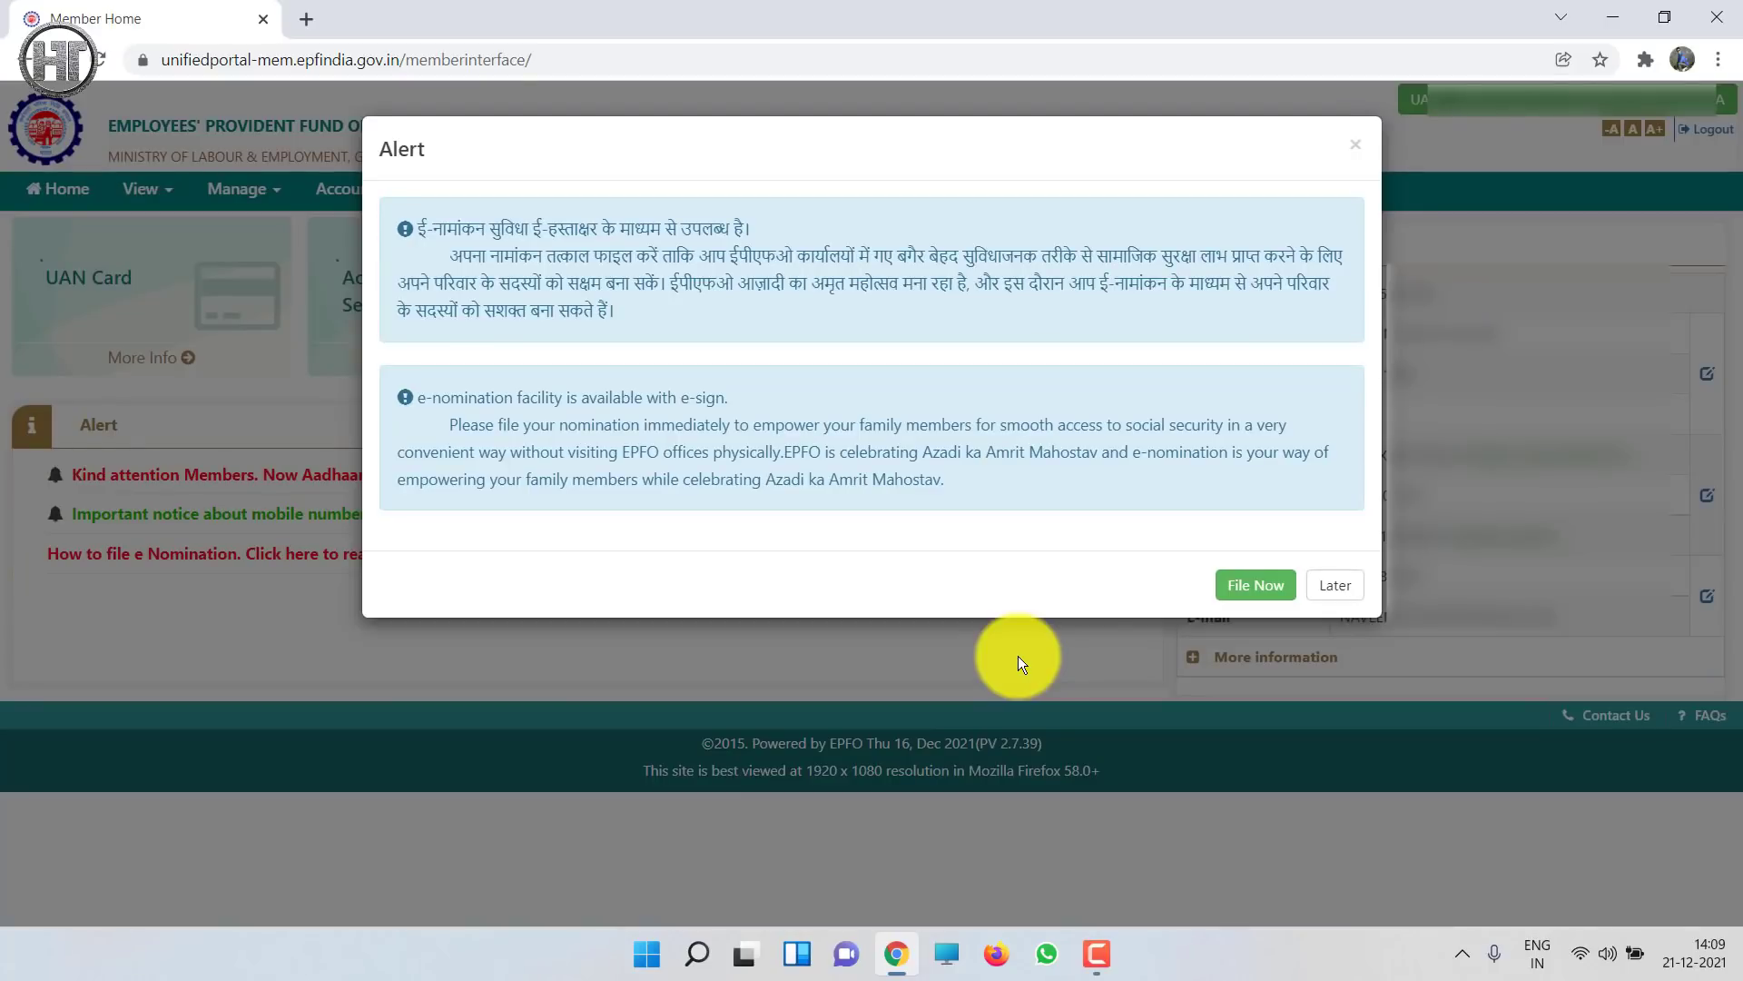
- Postpone the e-nomination alert and open the member account's E-Nomination page
double_click(391, 146)
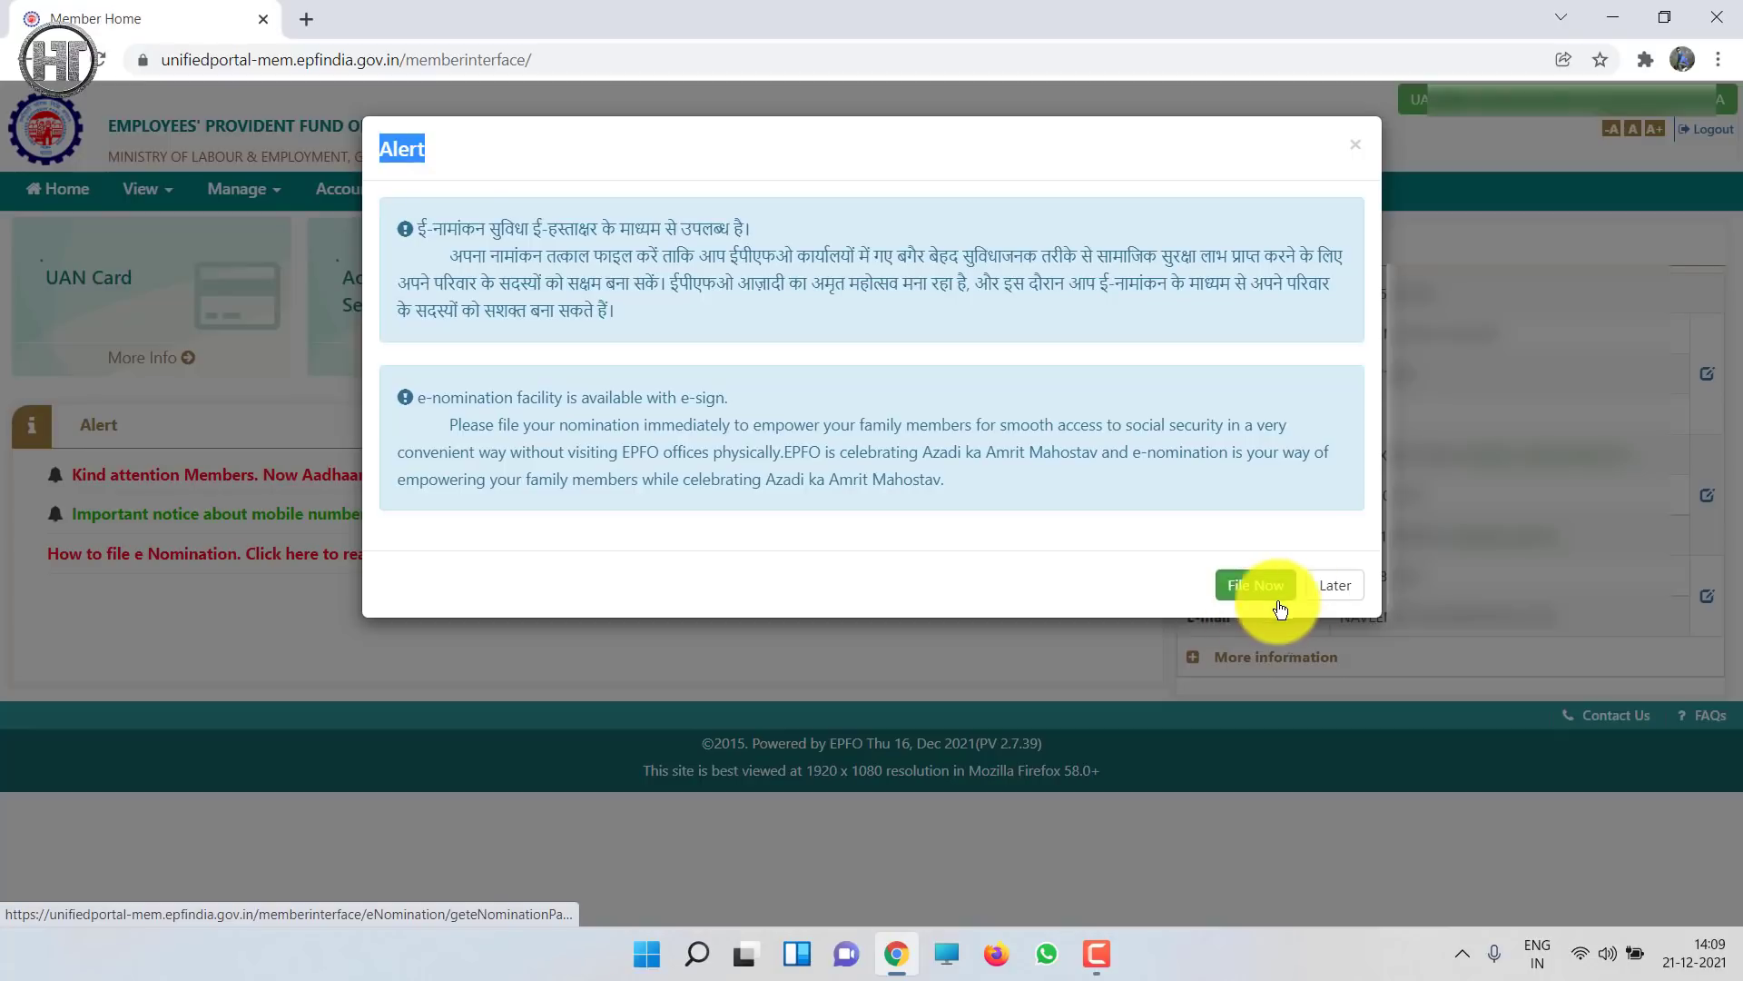
click(1325, 590)
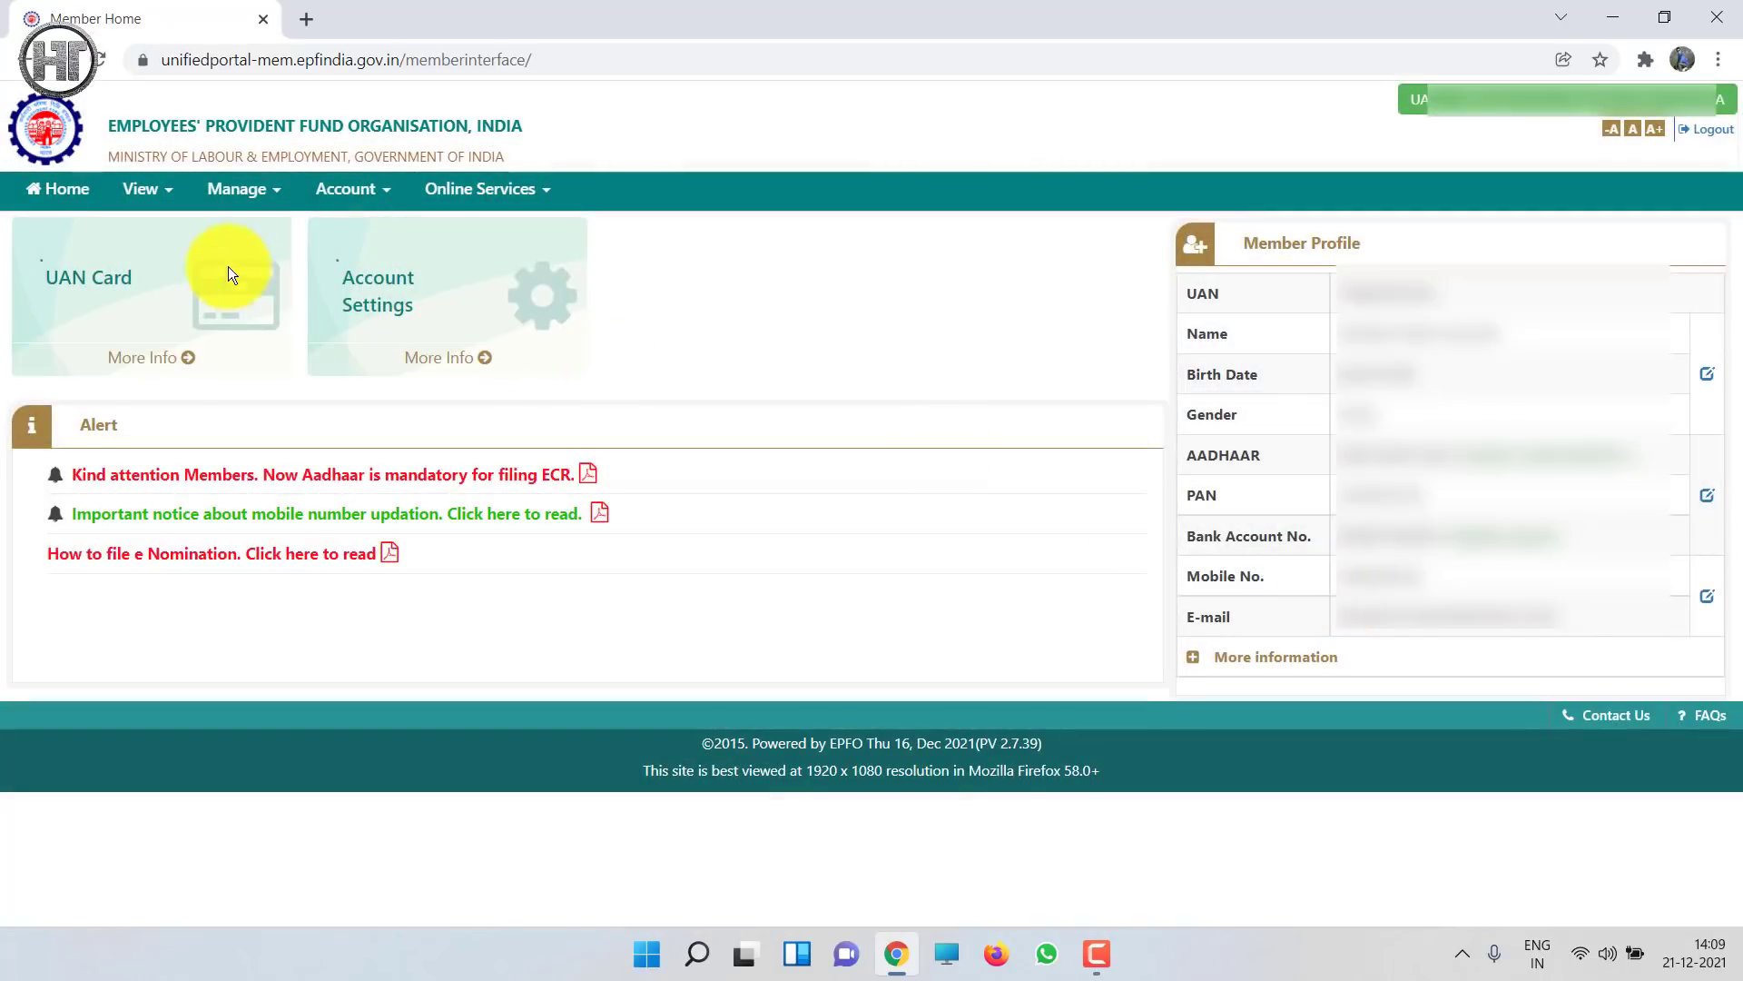
click(259, 200)
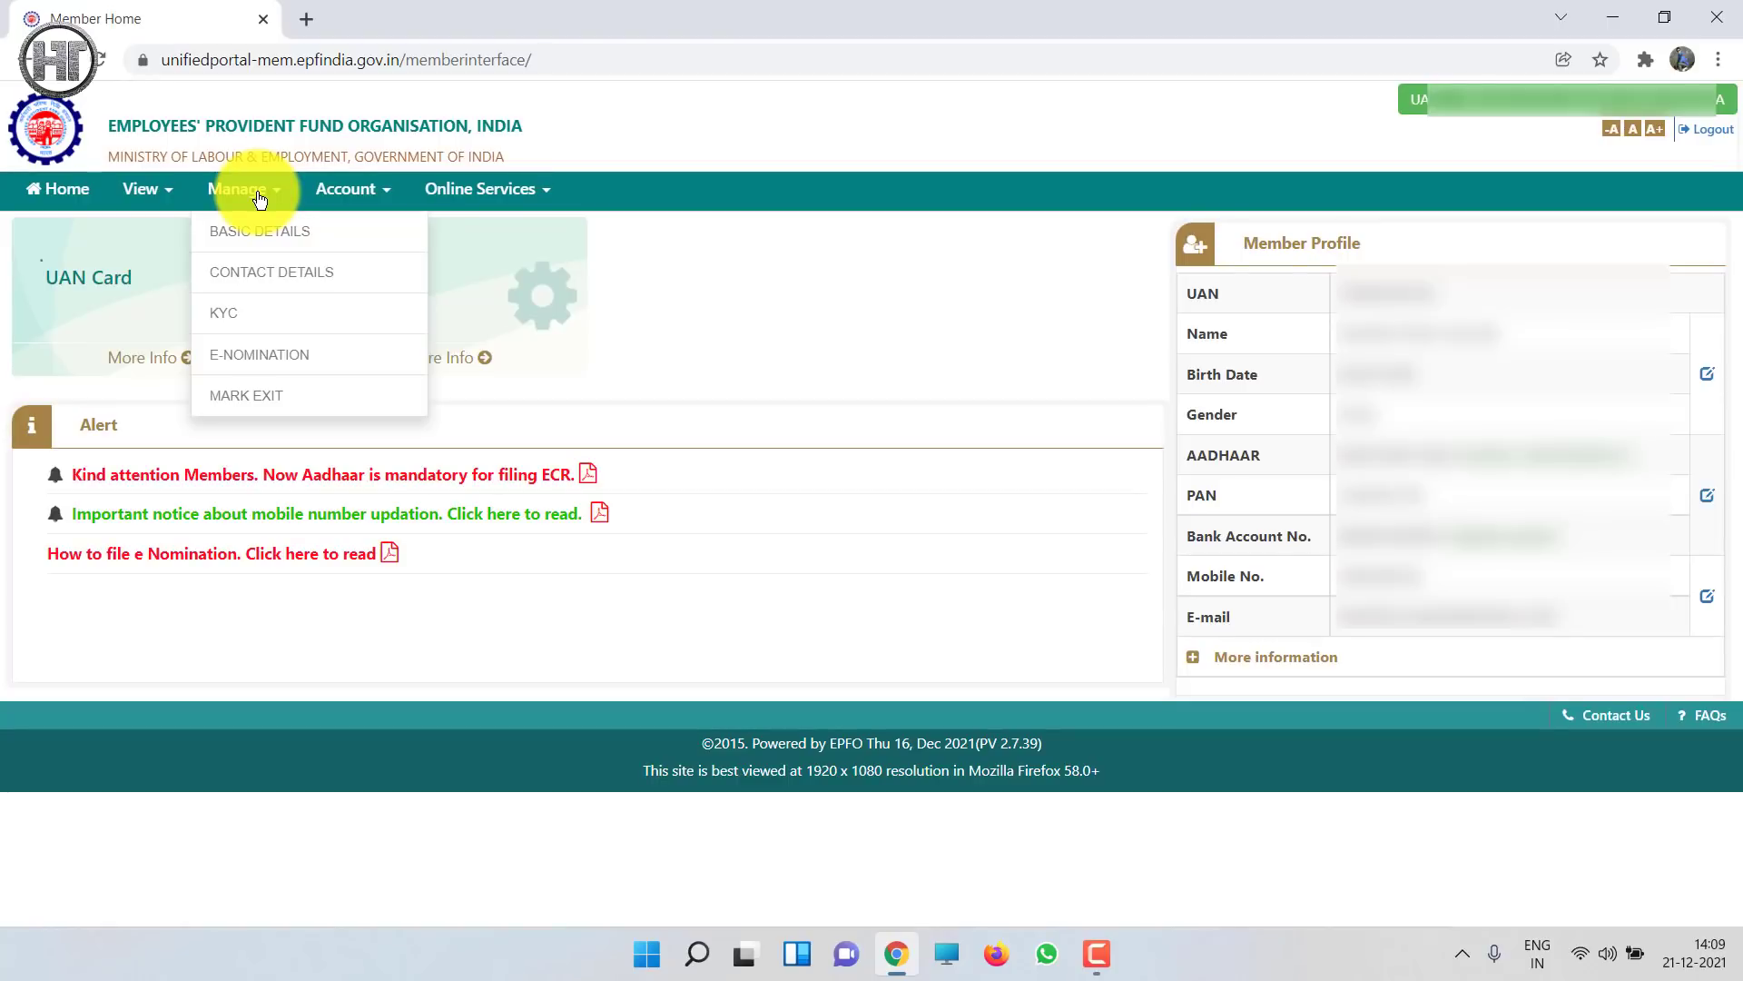
click(309, 373)
- Answer Yes to the Having Family question in the Family Declaration
drag(63, 324, 151, 323)
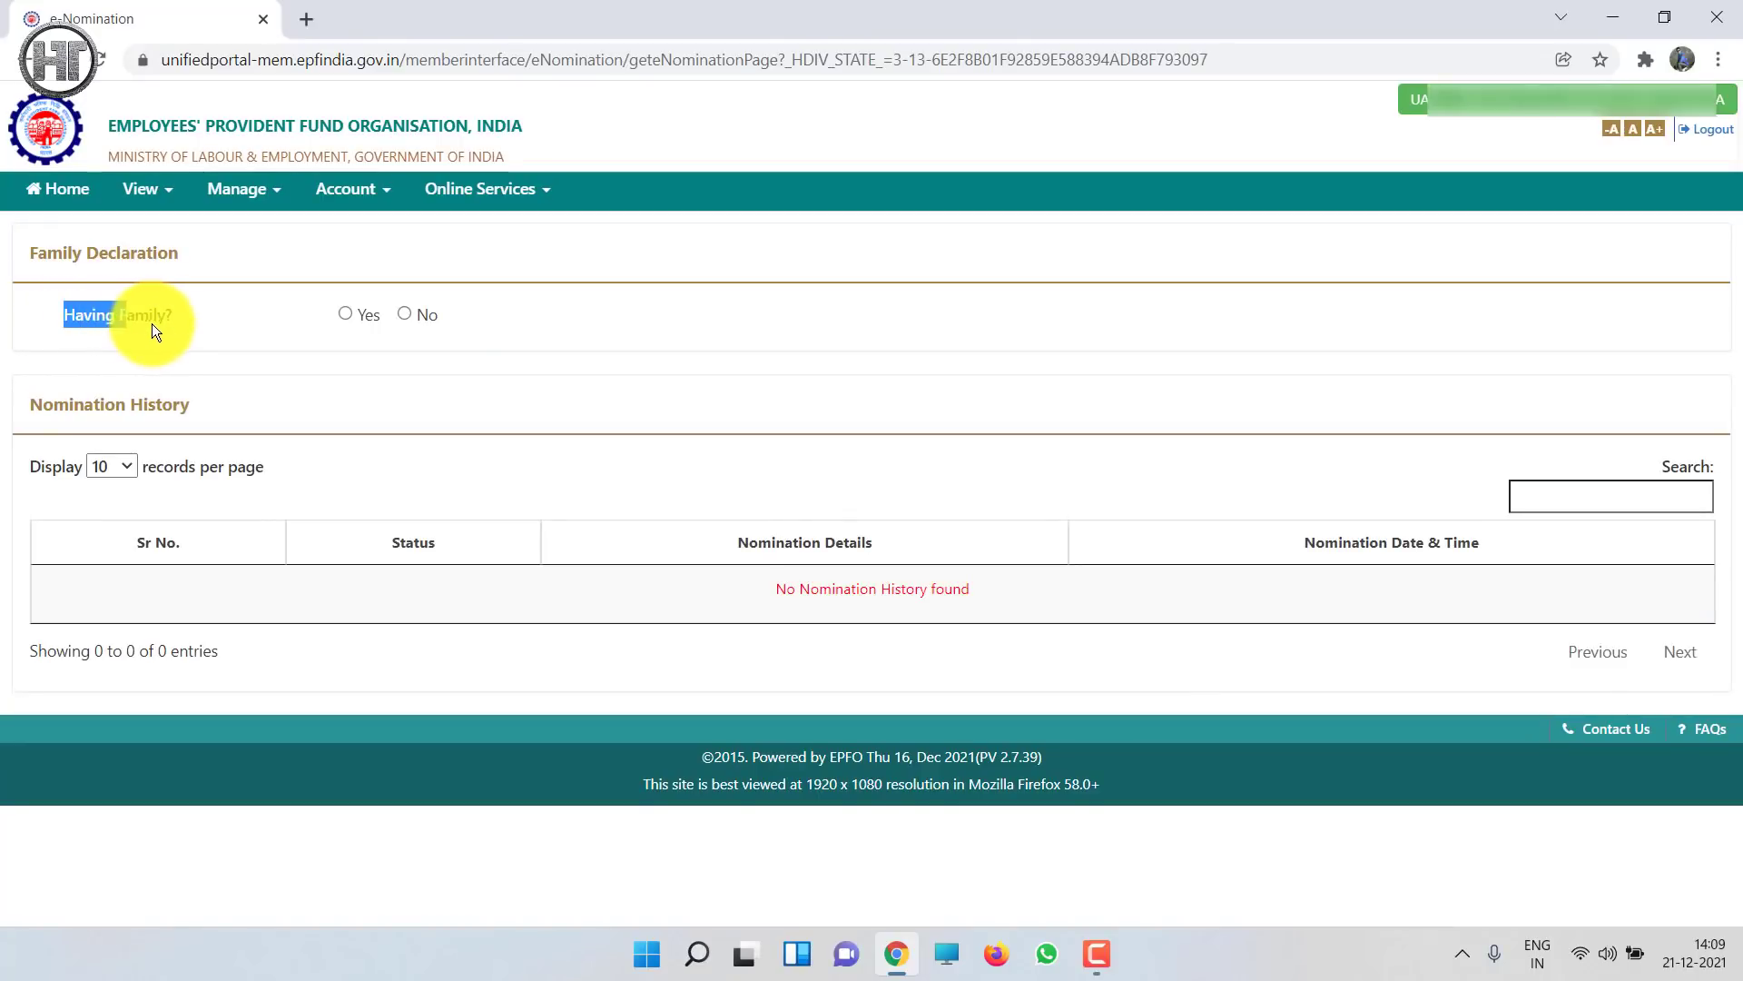
click(187, 322)
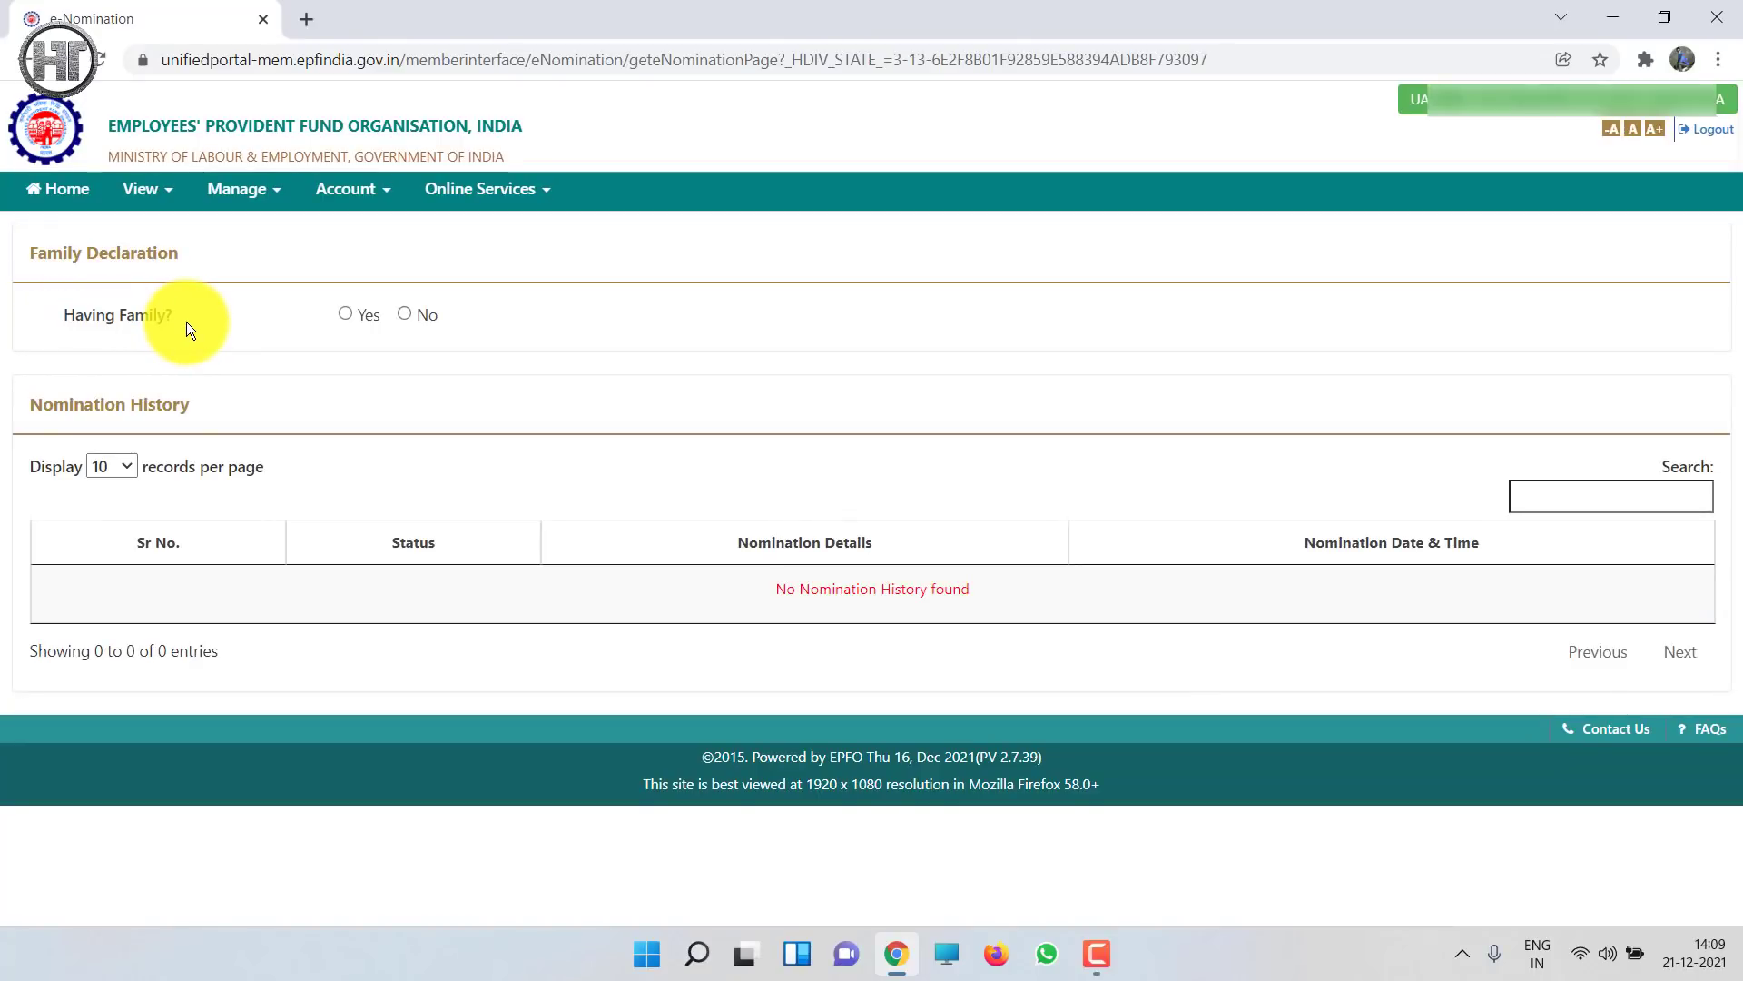
click(343, 314)
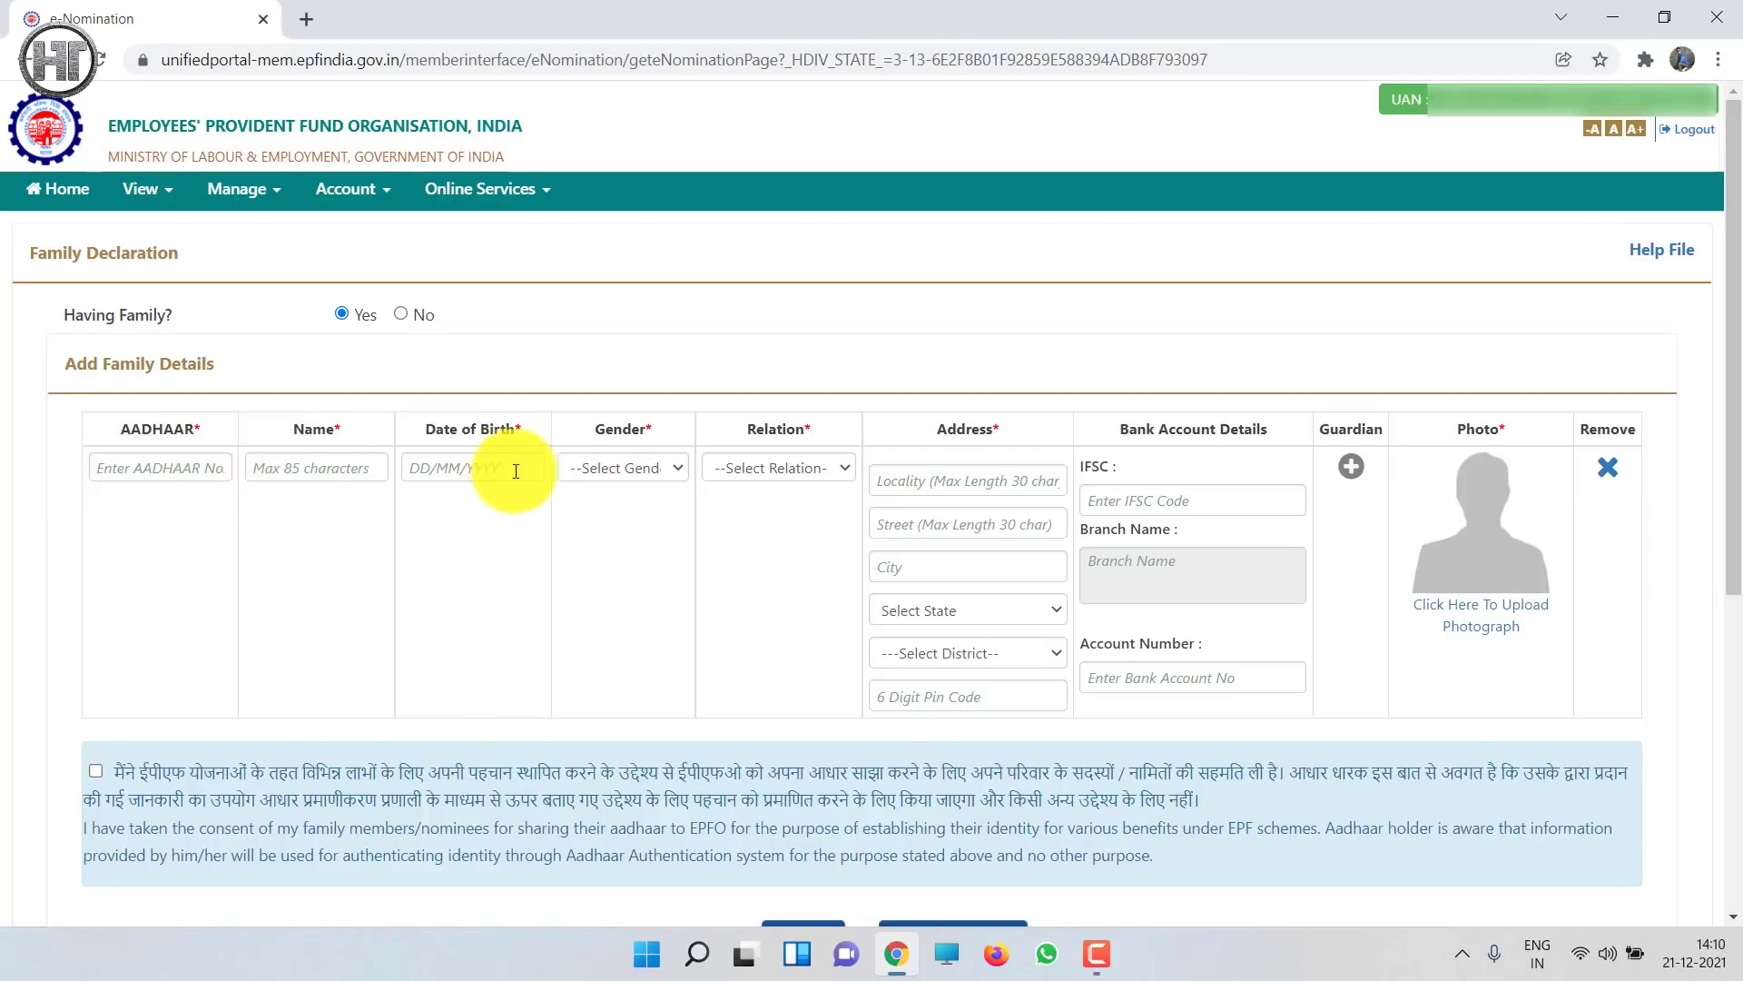
- Set the family member's gender to Male and relation to Dependent Father
click(634, 469)
click(616, 513)
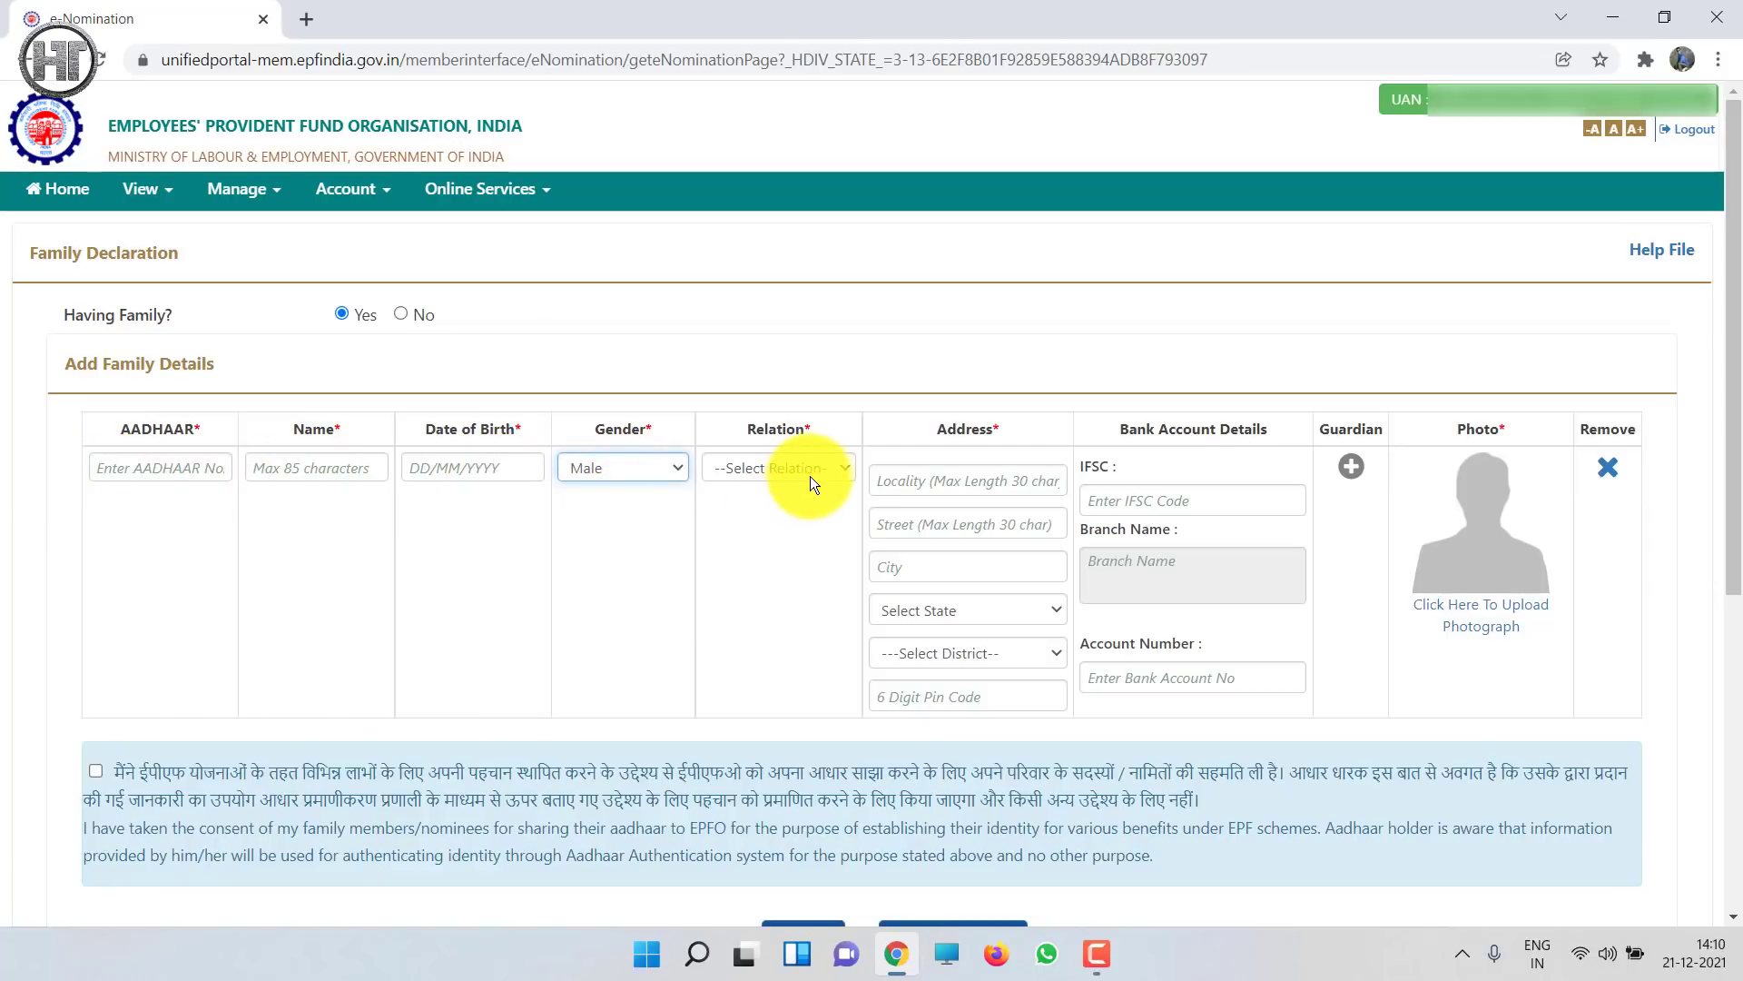
click(810, 474)
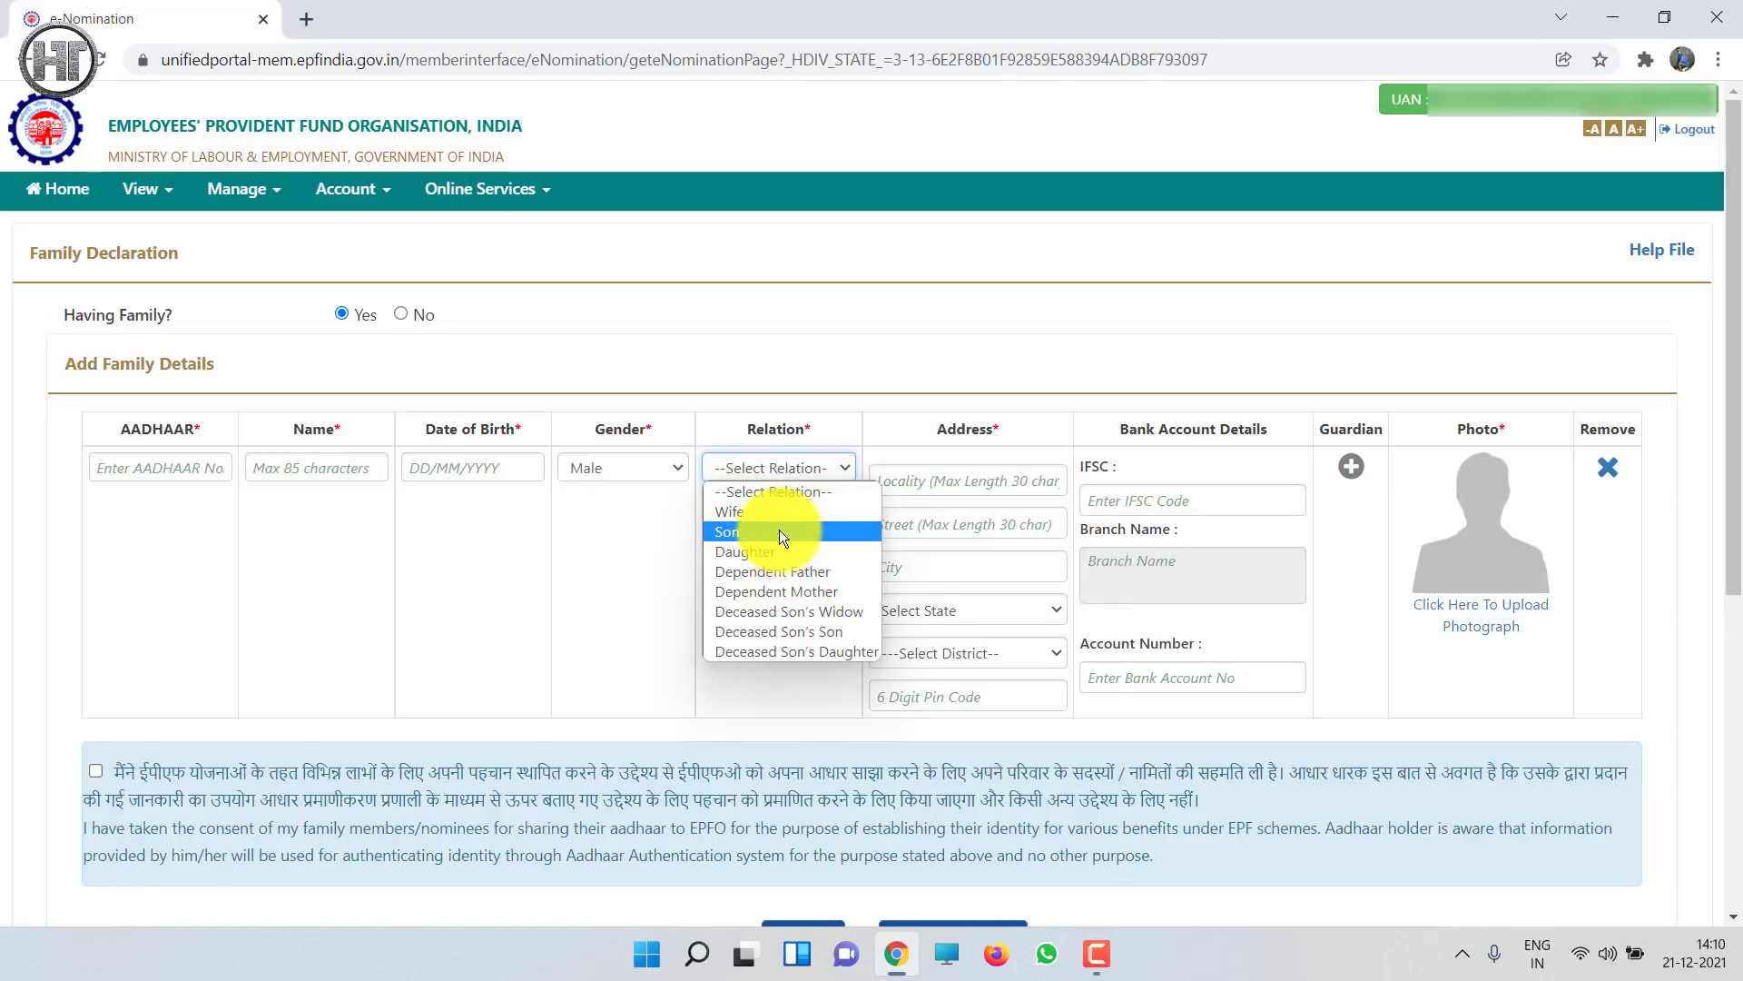
click(799, 571)
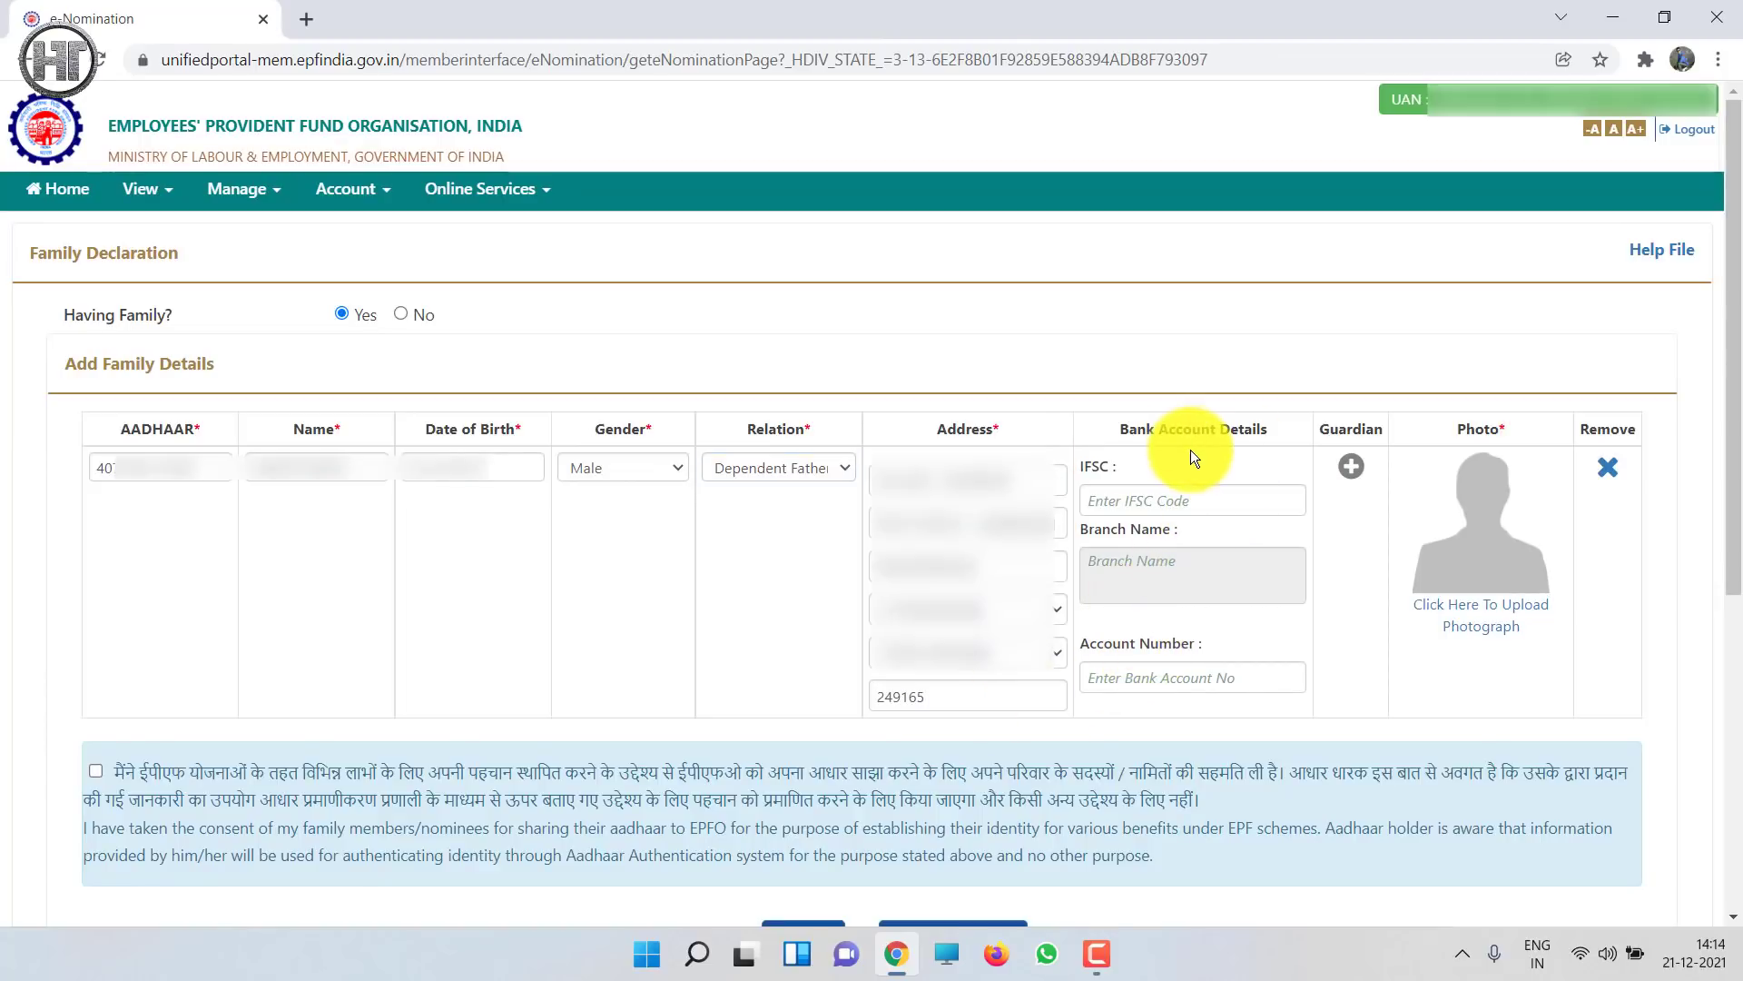
- Enter IFSC SBIN0002403 and the family member's bank account number, and open the Upload Photograph dialog
click(1171, 501)
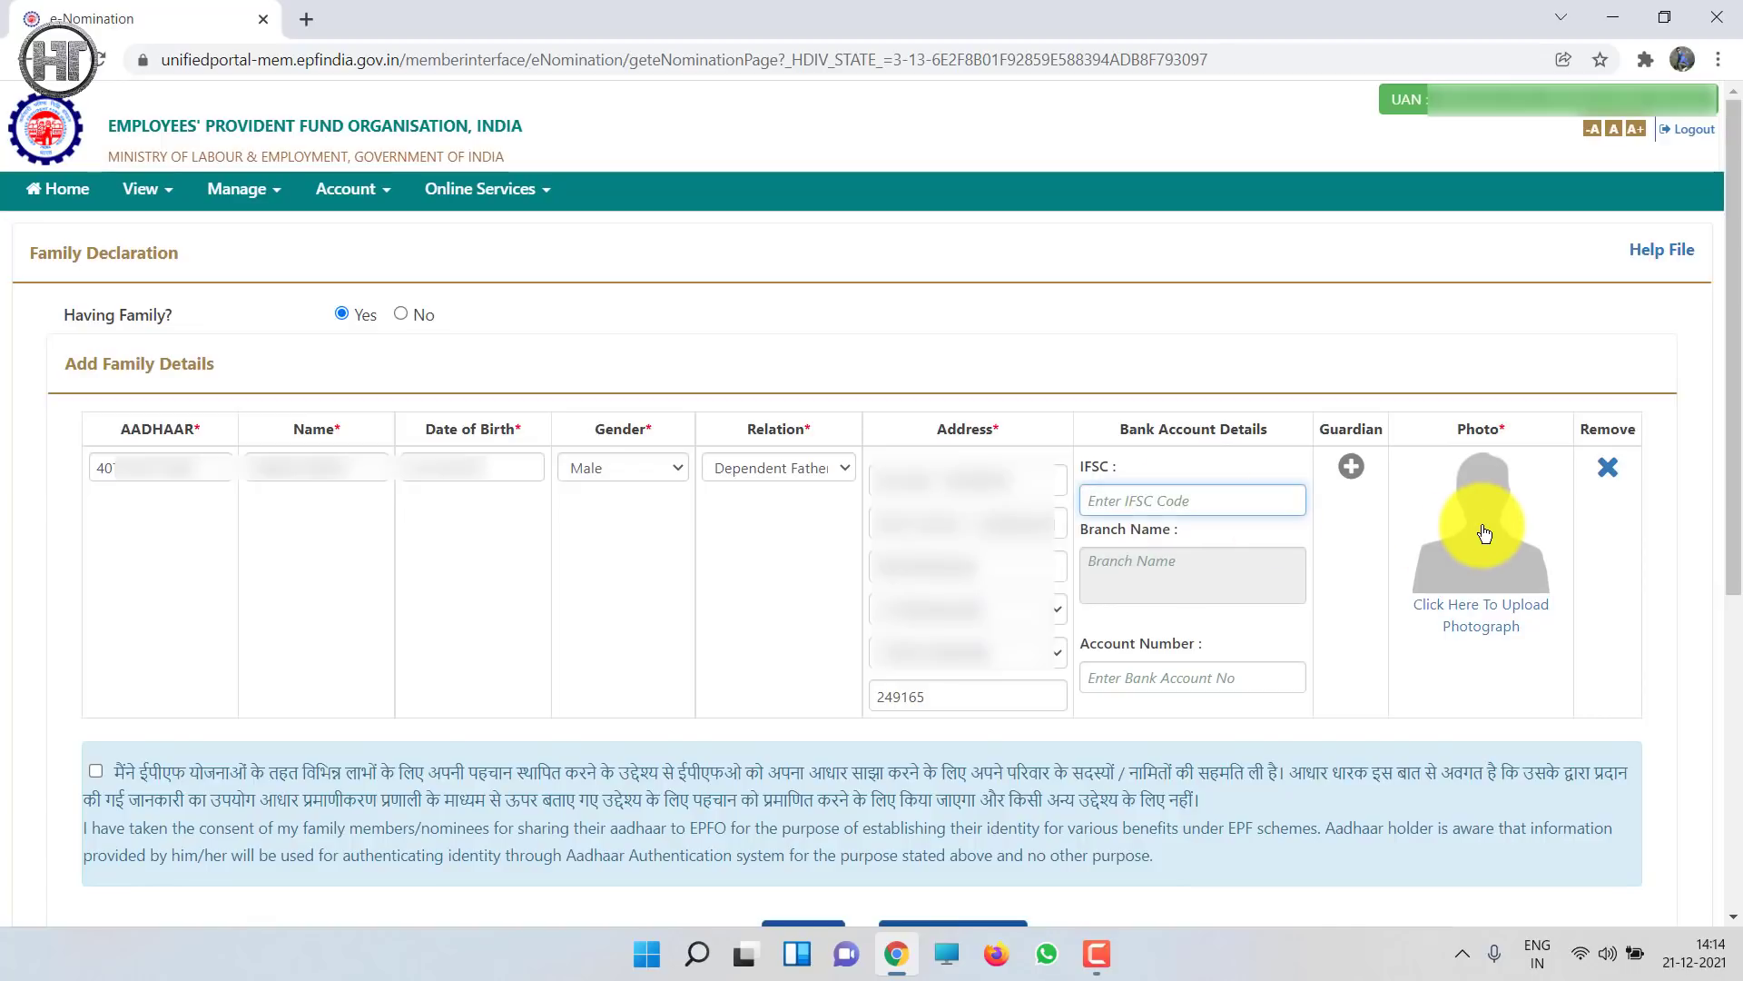
text(SBIN0002403)
key(Tab)
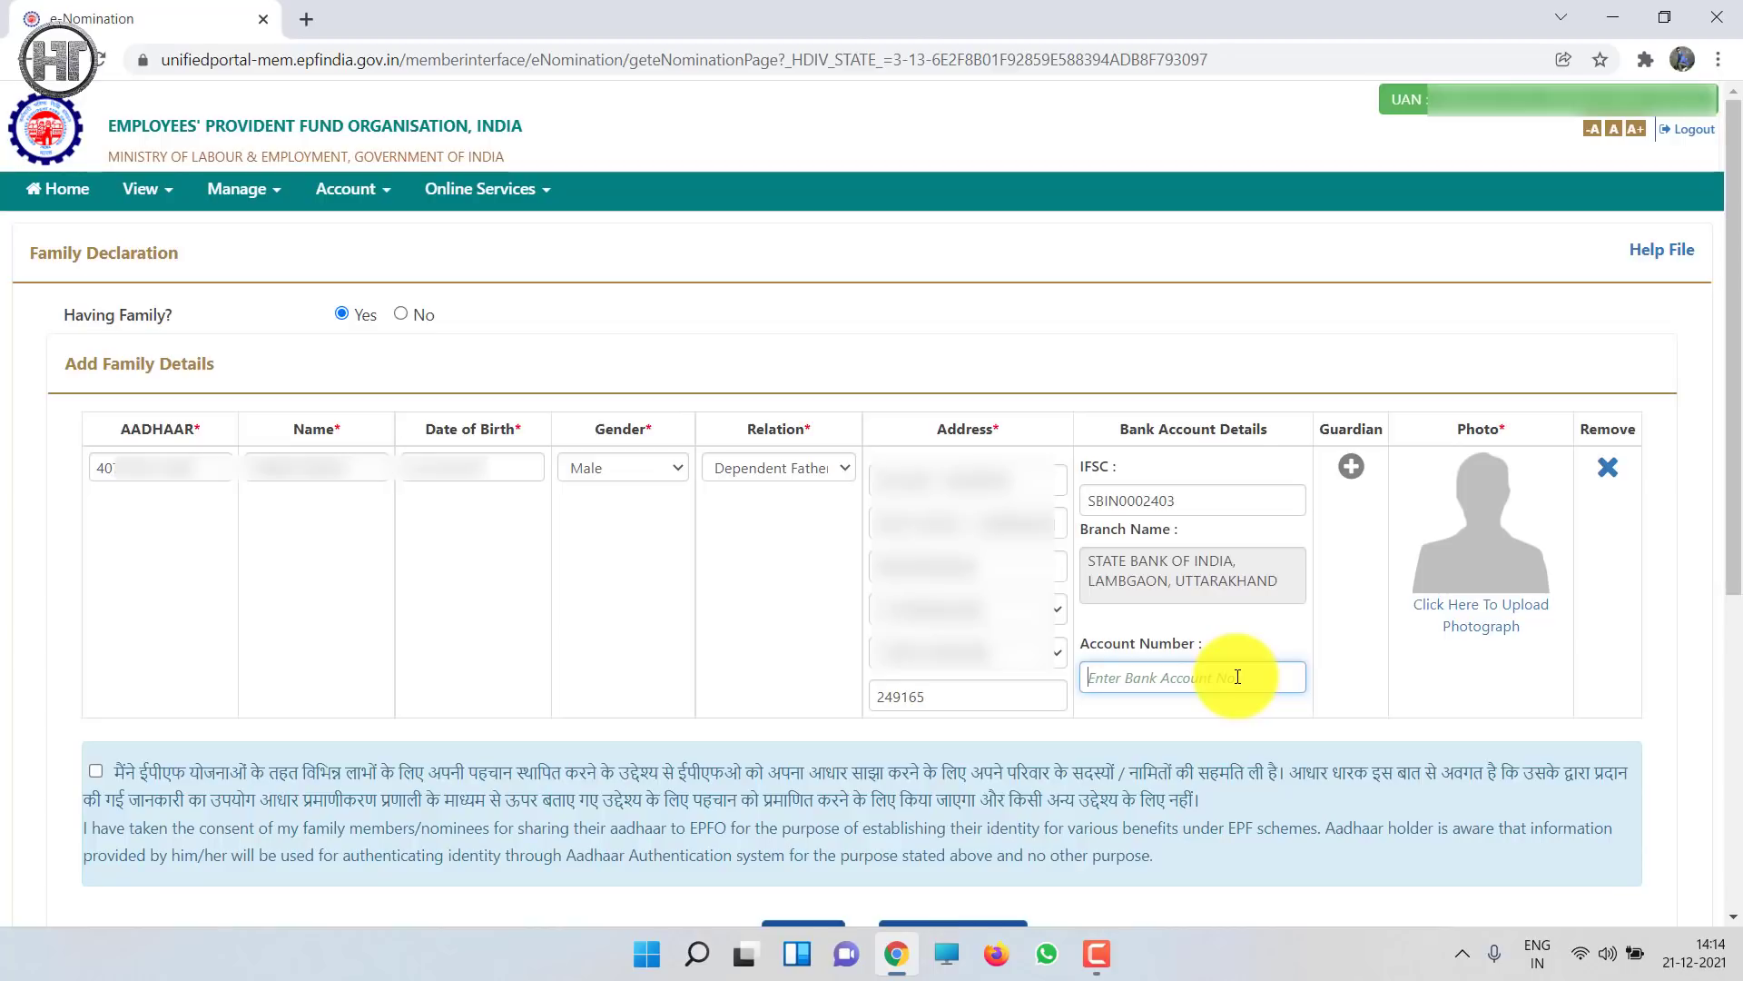
key(ctrl+v)
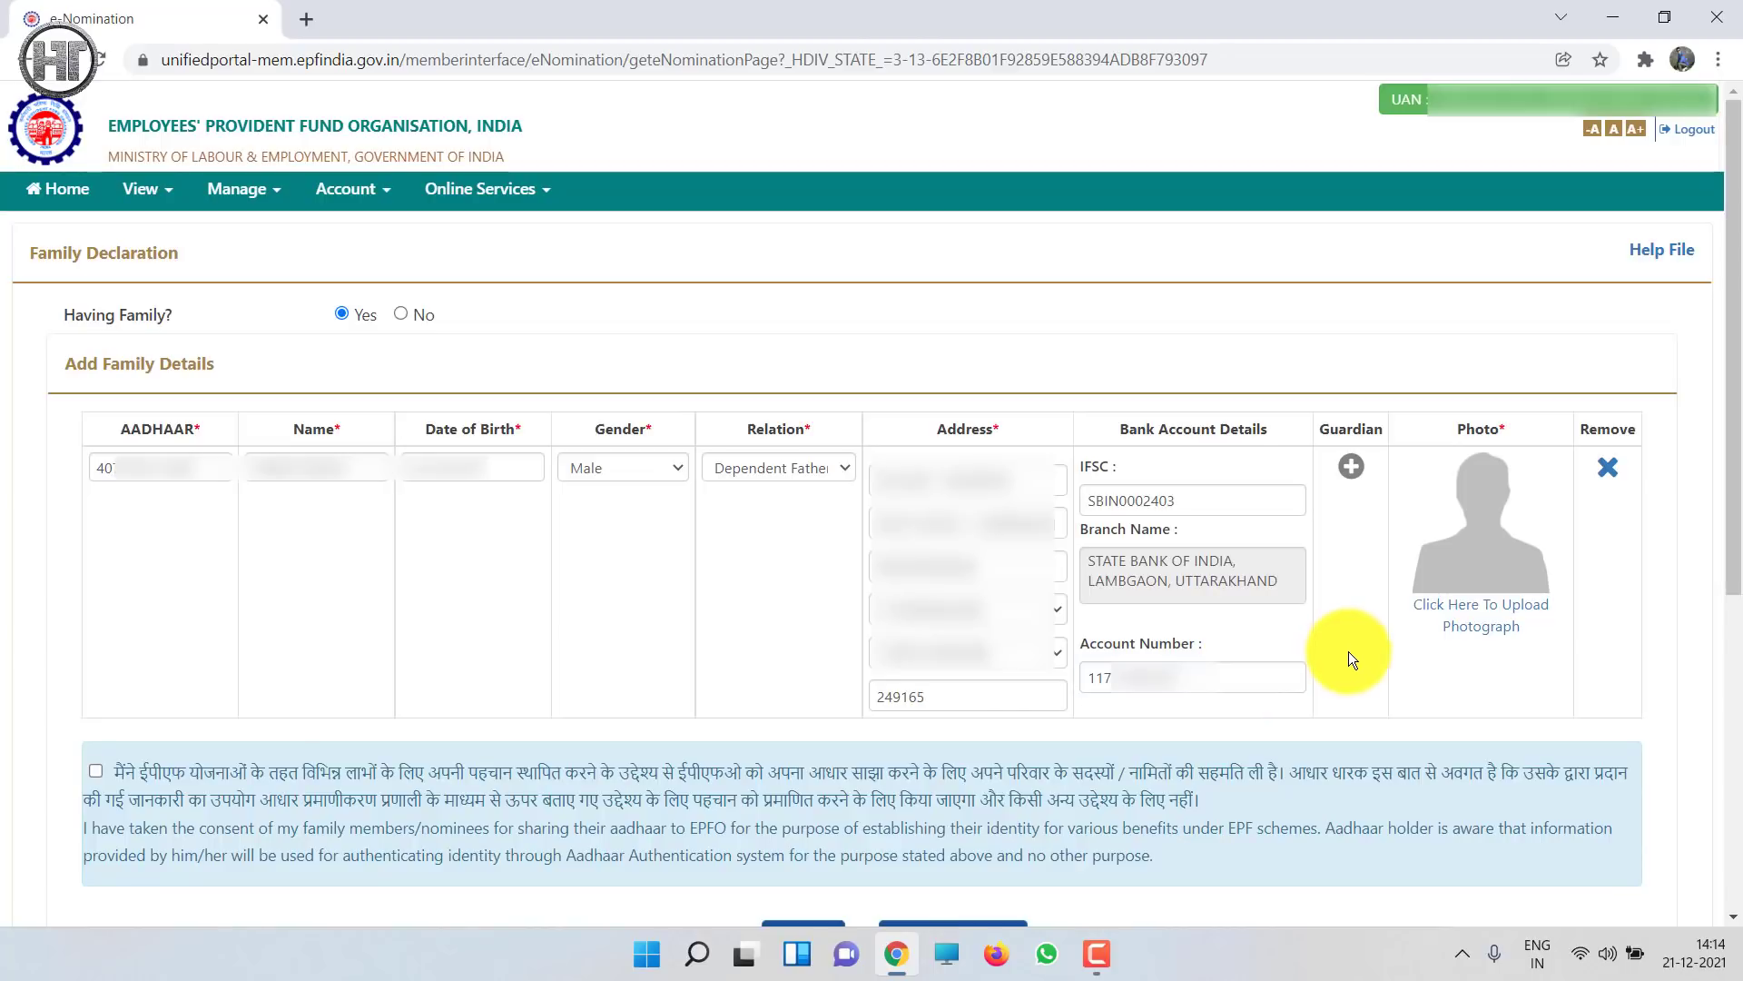
click(1499, 617)
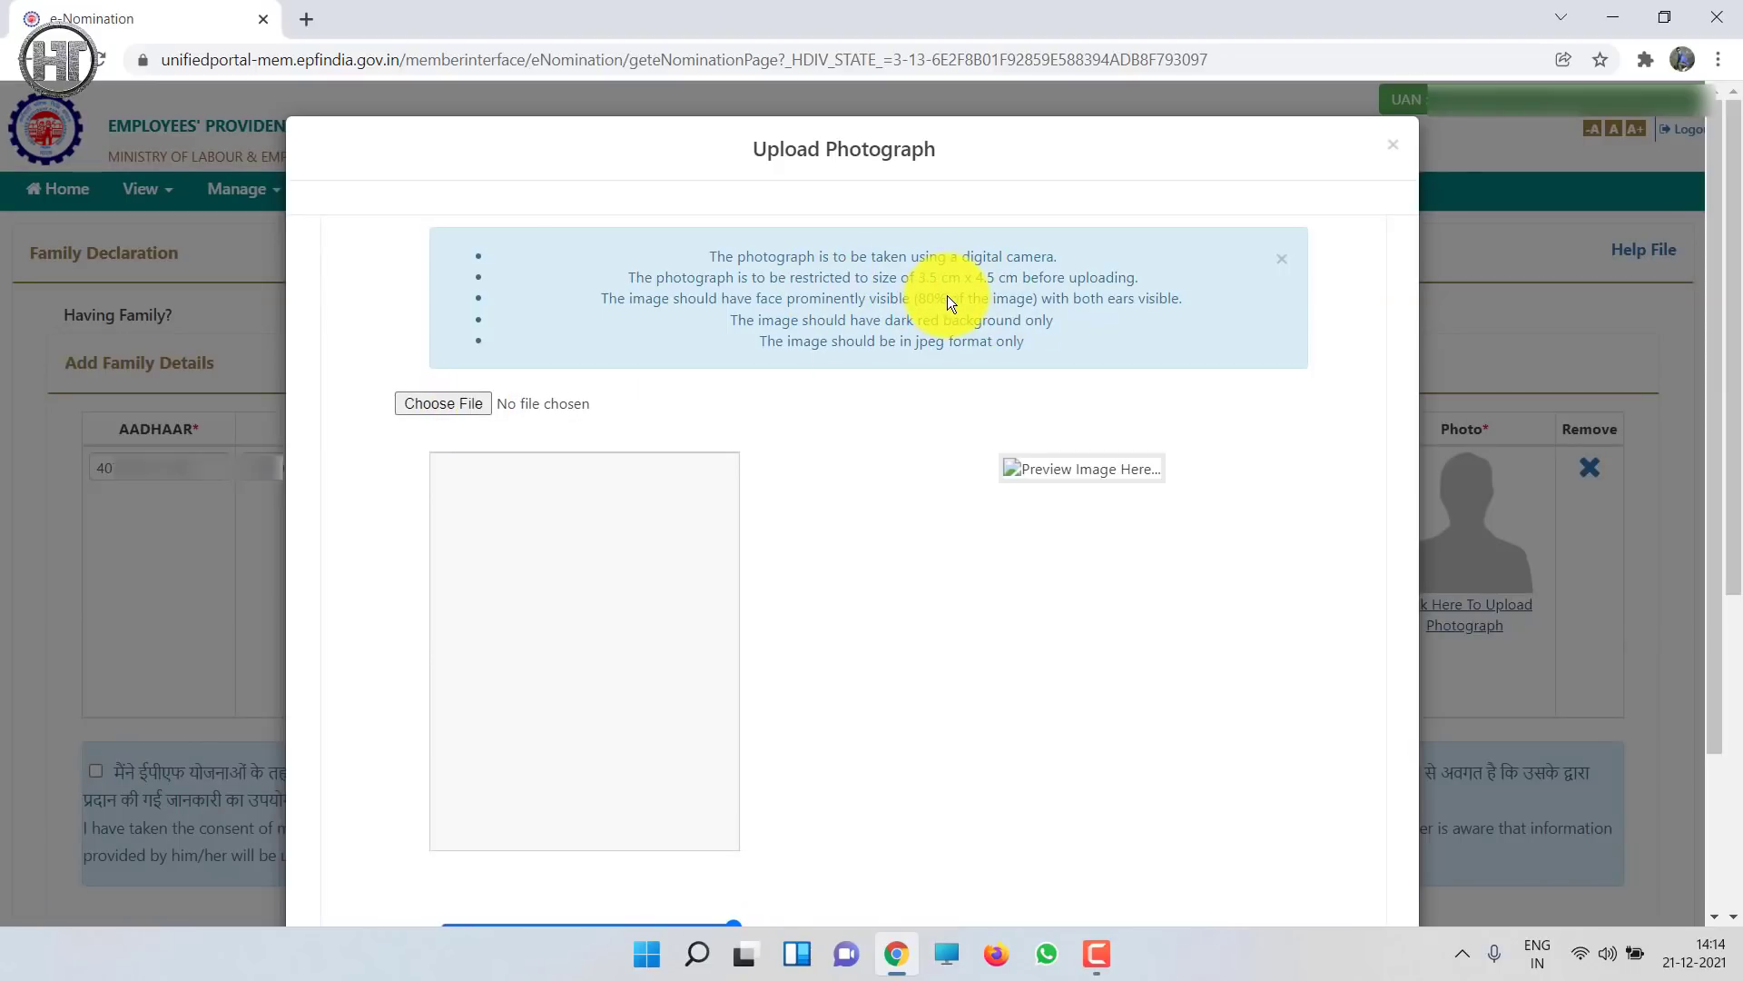
- Check the file size of the original Father Passport Photo image on the desktop in its properties
key(super+d)
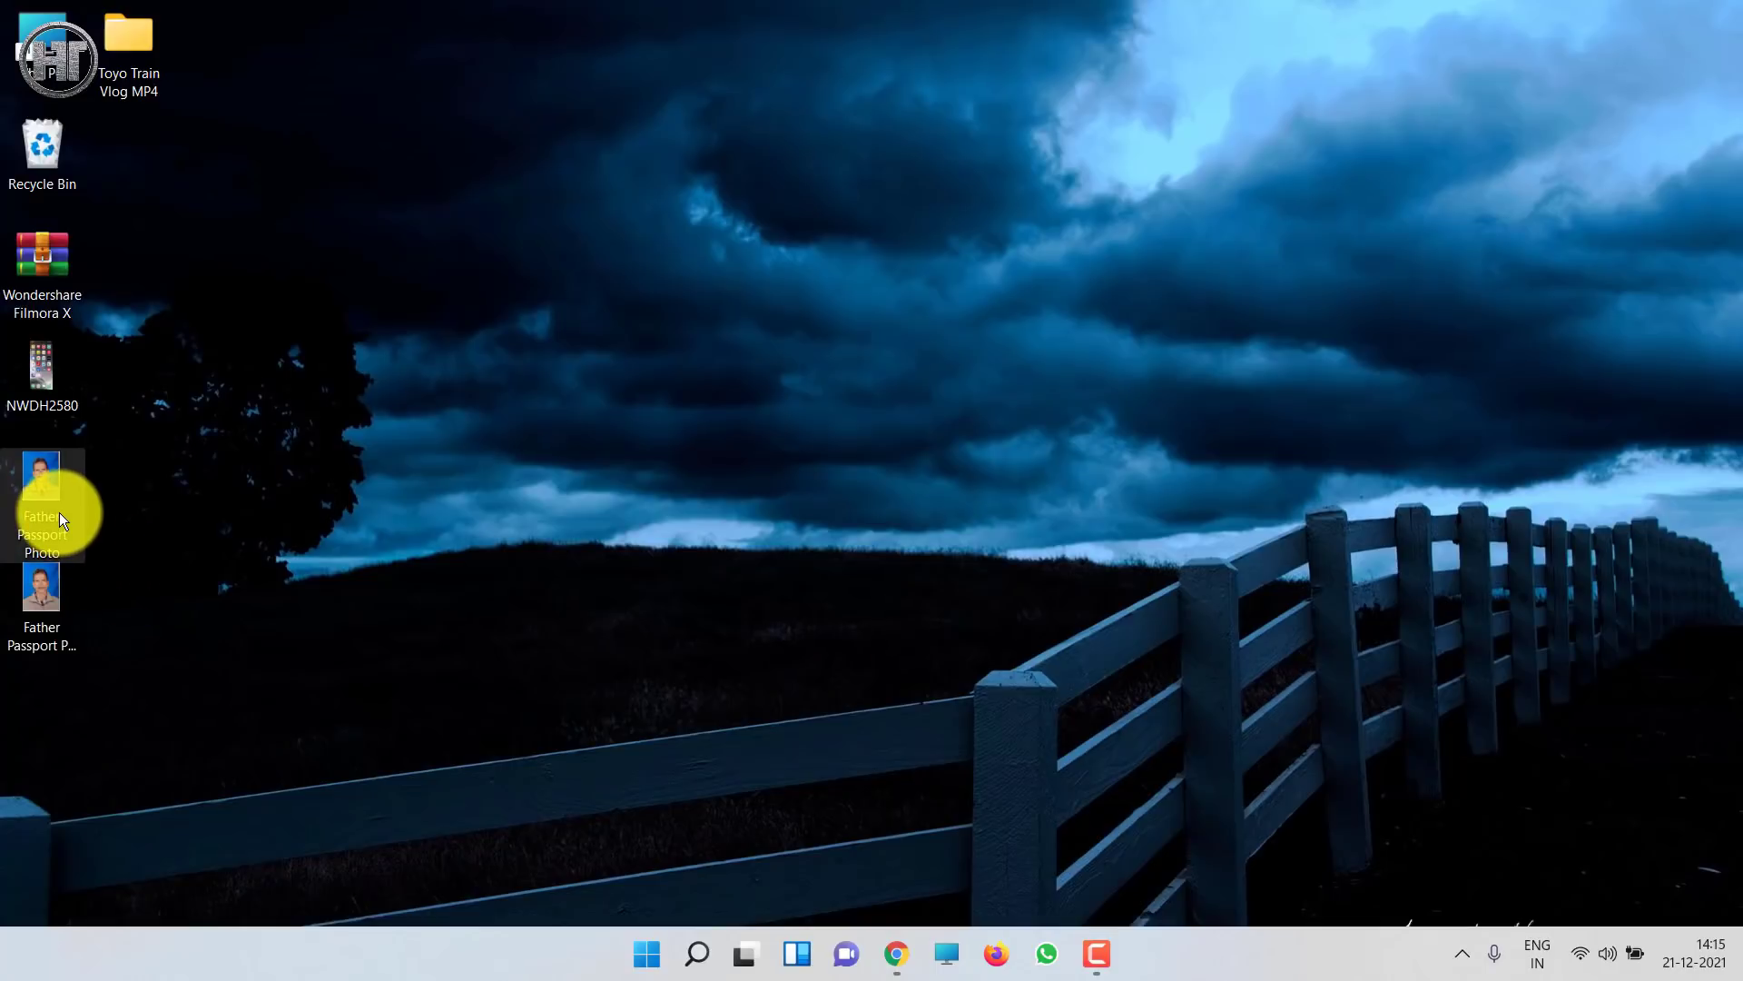
right_click(60, 516)
click(208, 596)
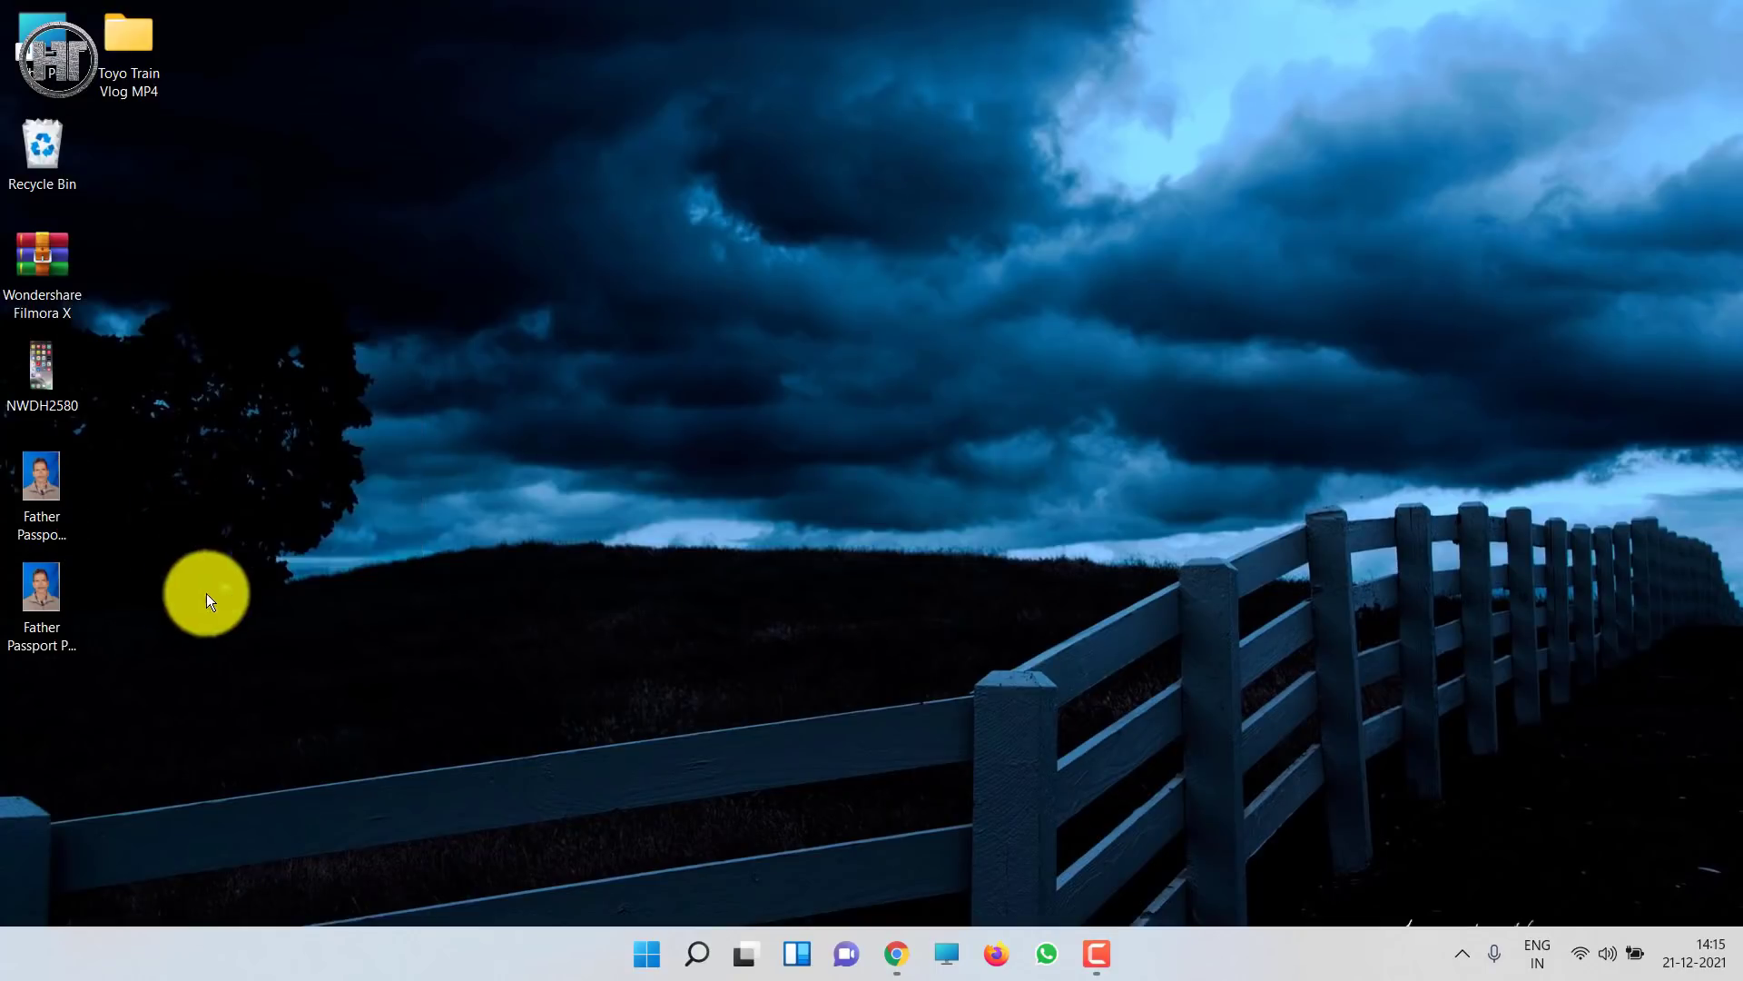
click(258, 907)
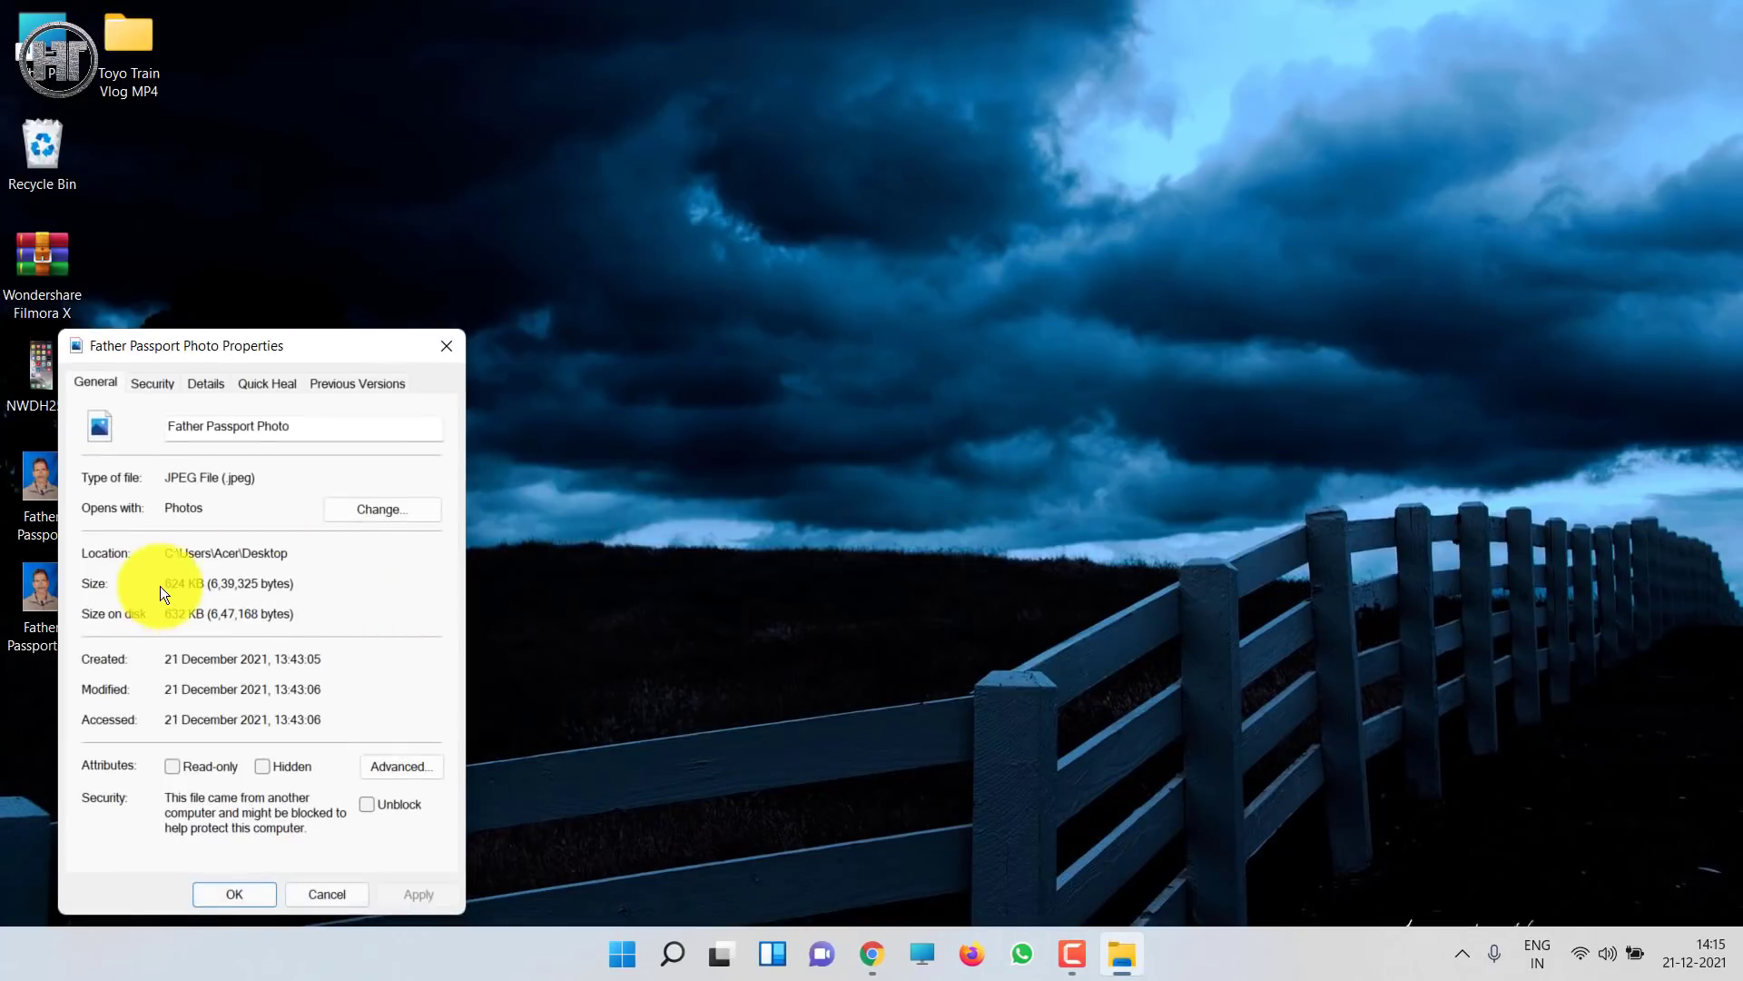
drag(164, 583, 201, 586)
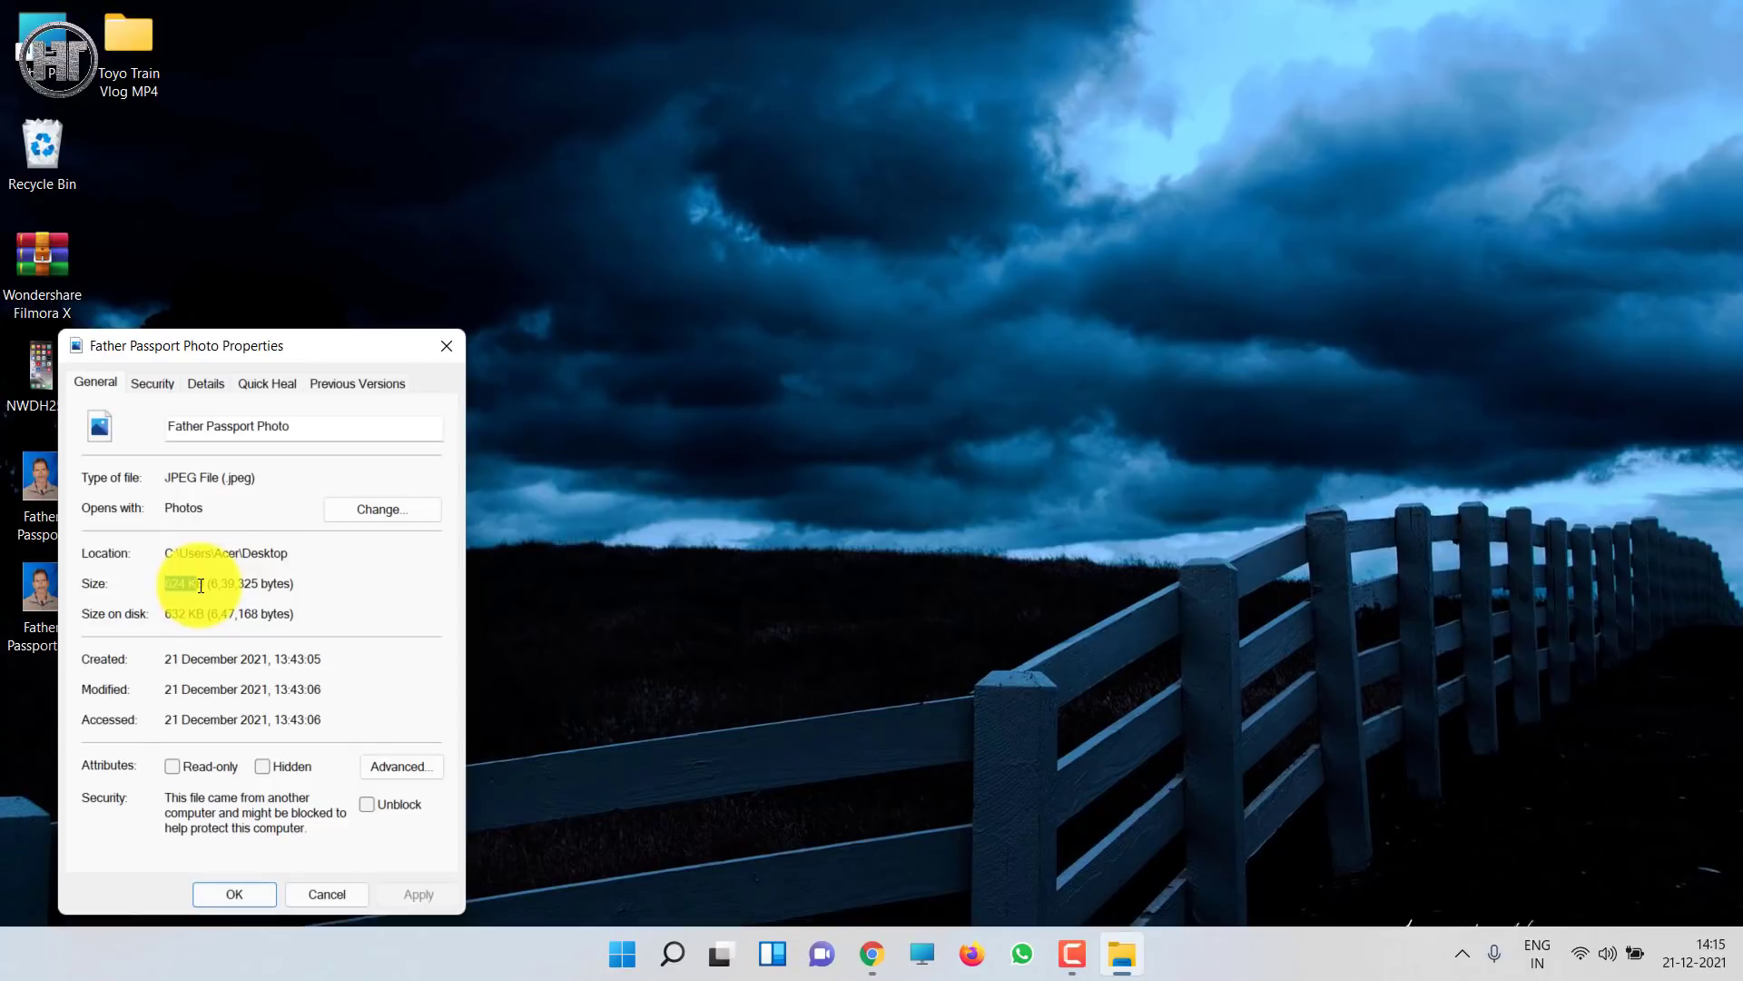
click(445, 345)
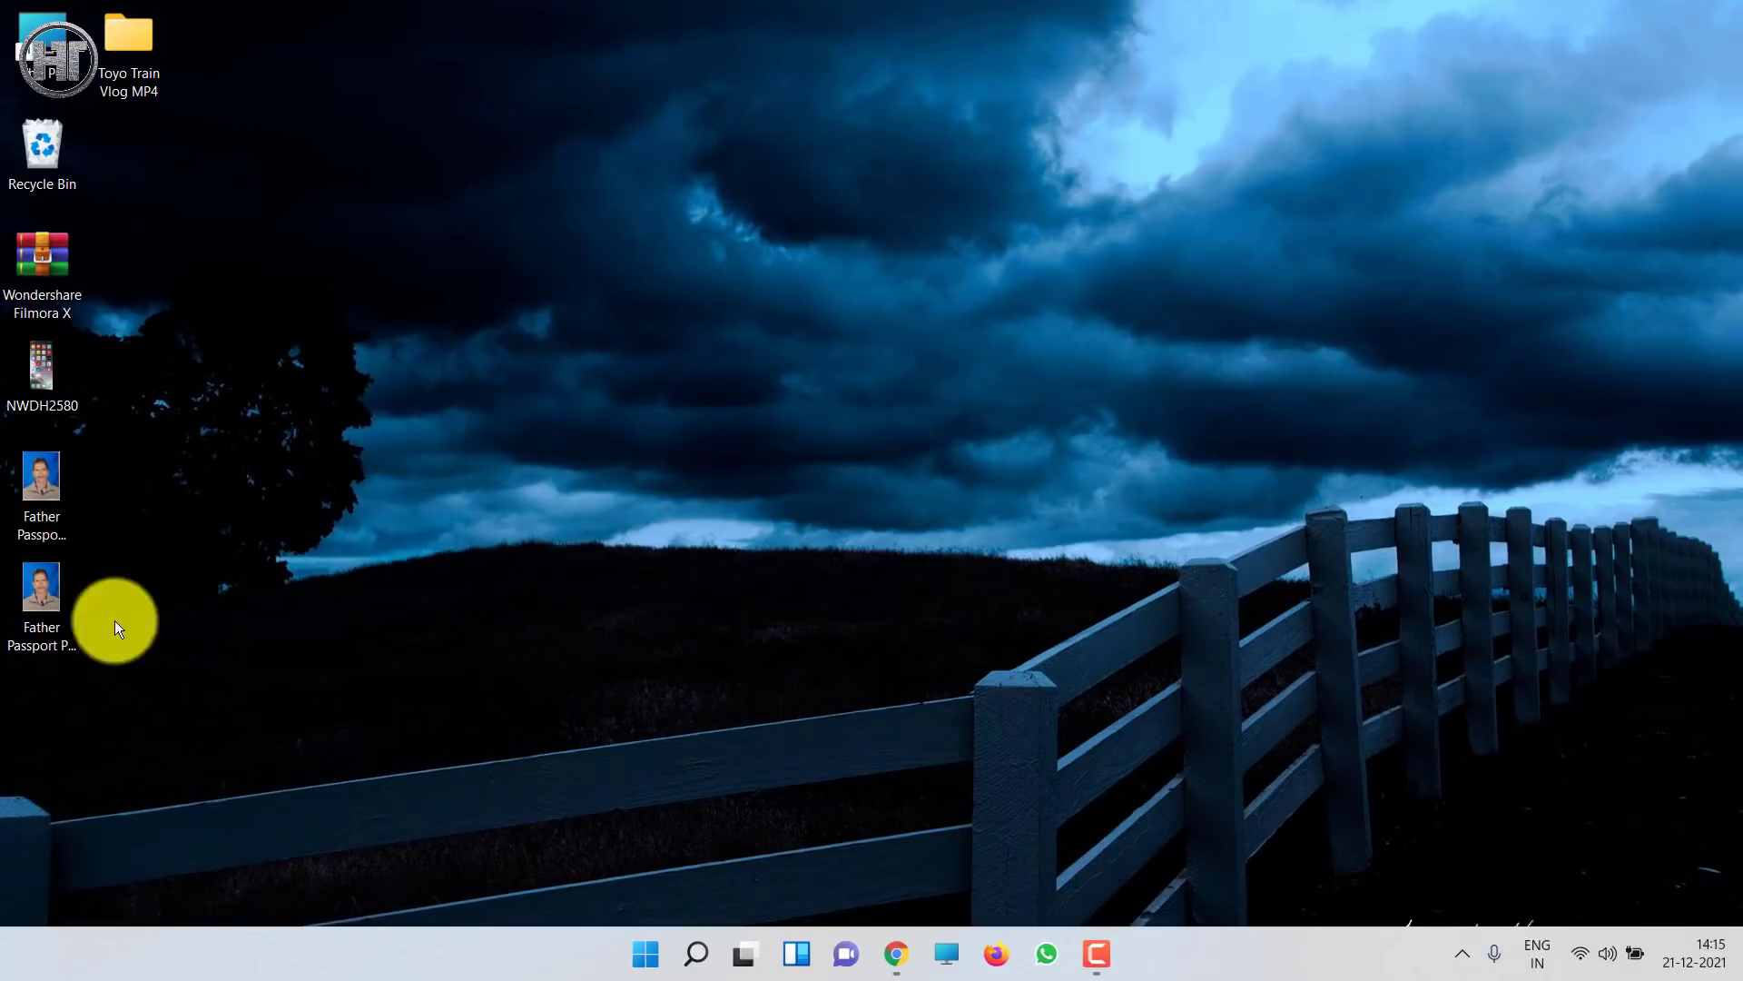
- Check the size on disk of the Father Passport Photo 83 KB image in its properties
right_click(62, 635)
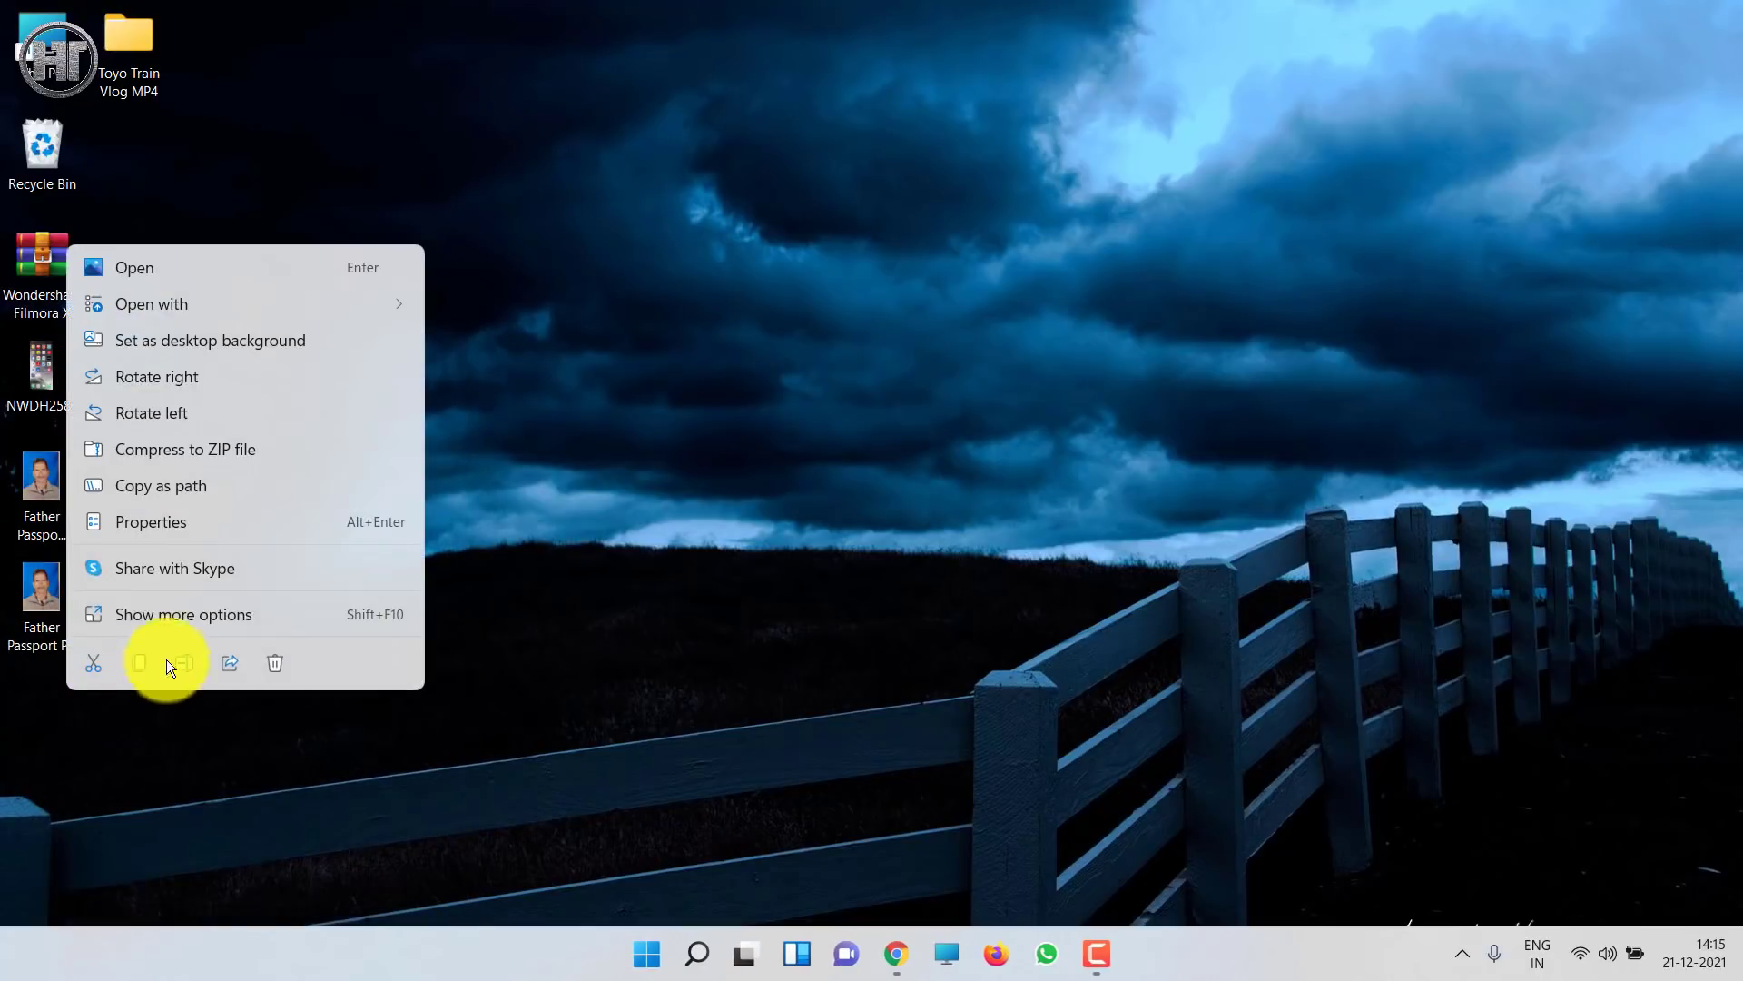
click(169, 606)
click(262, 908)
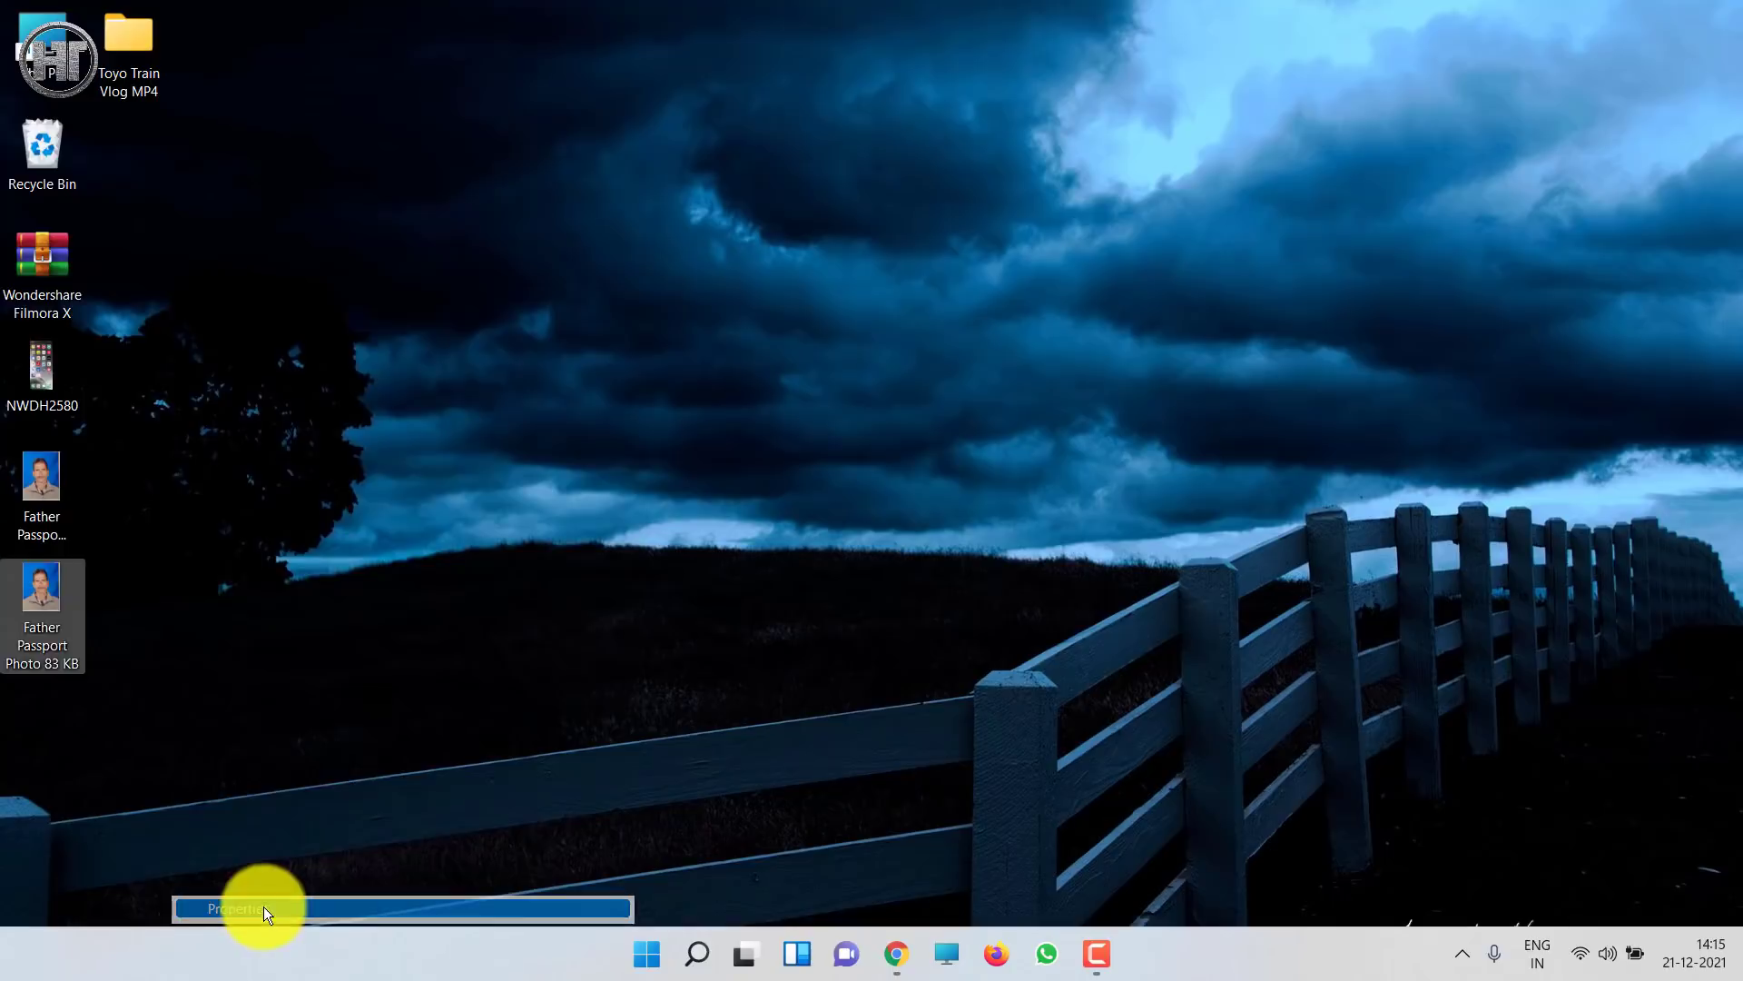
drag(169, 613, 212, 613)
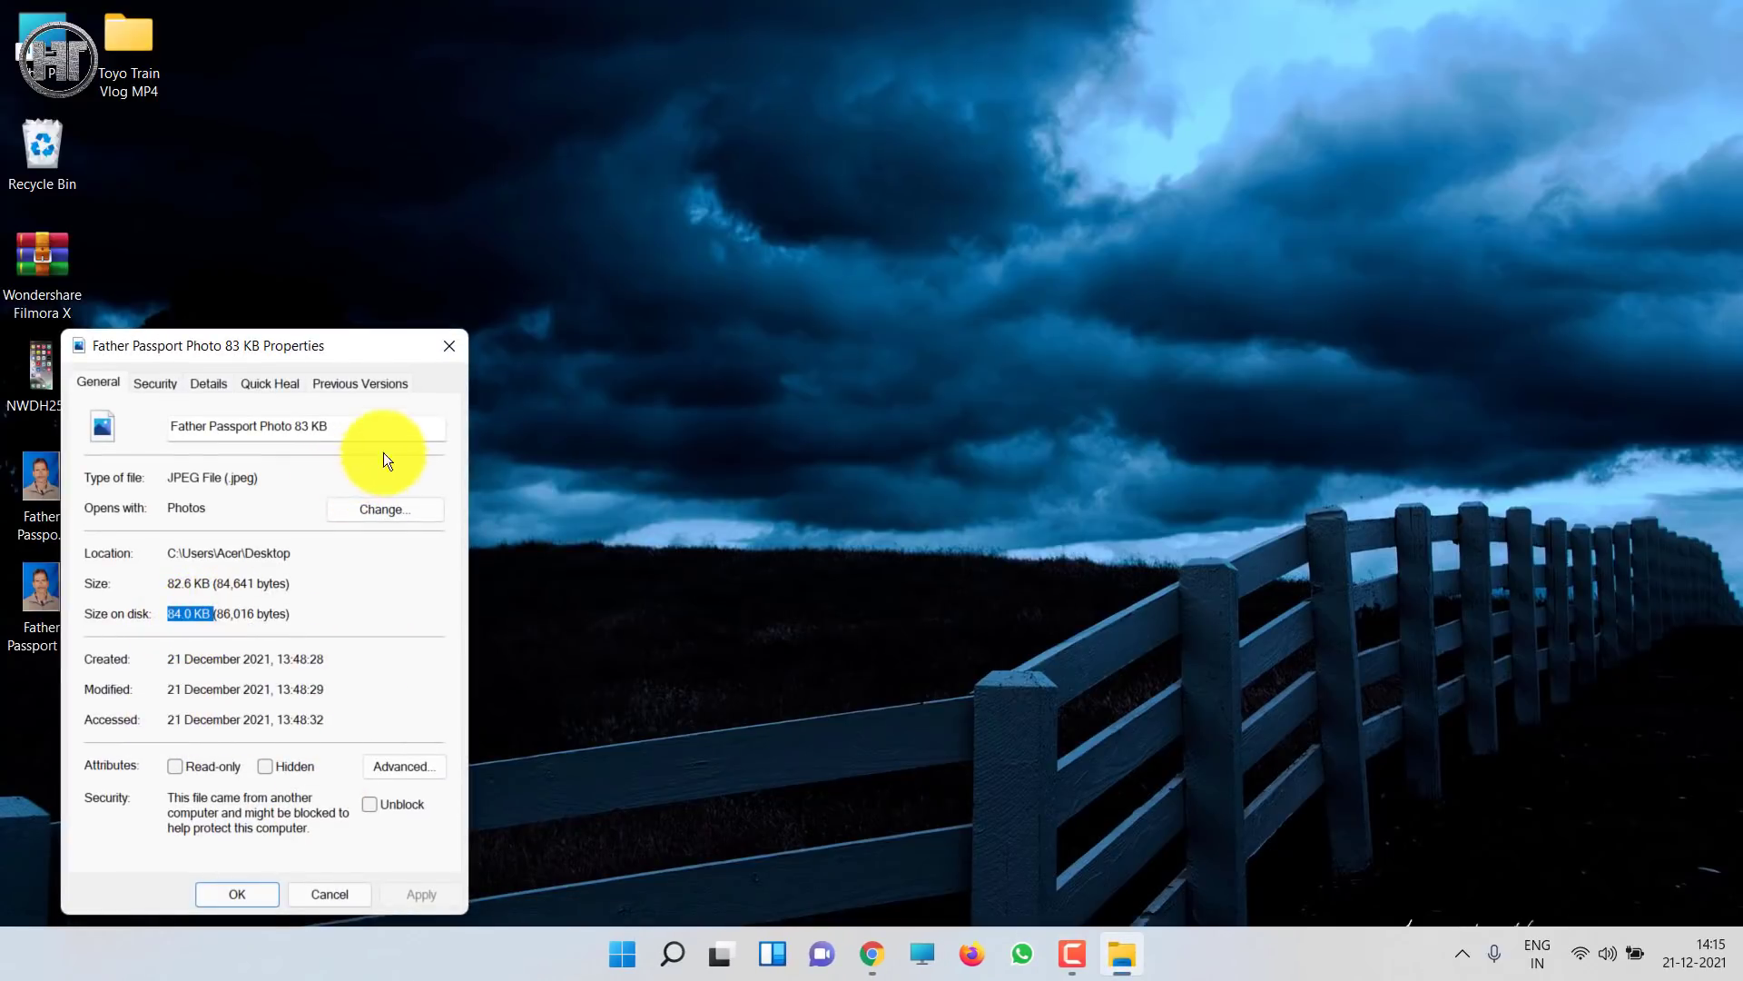
click(455, 345)
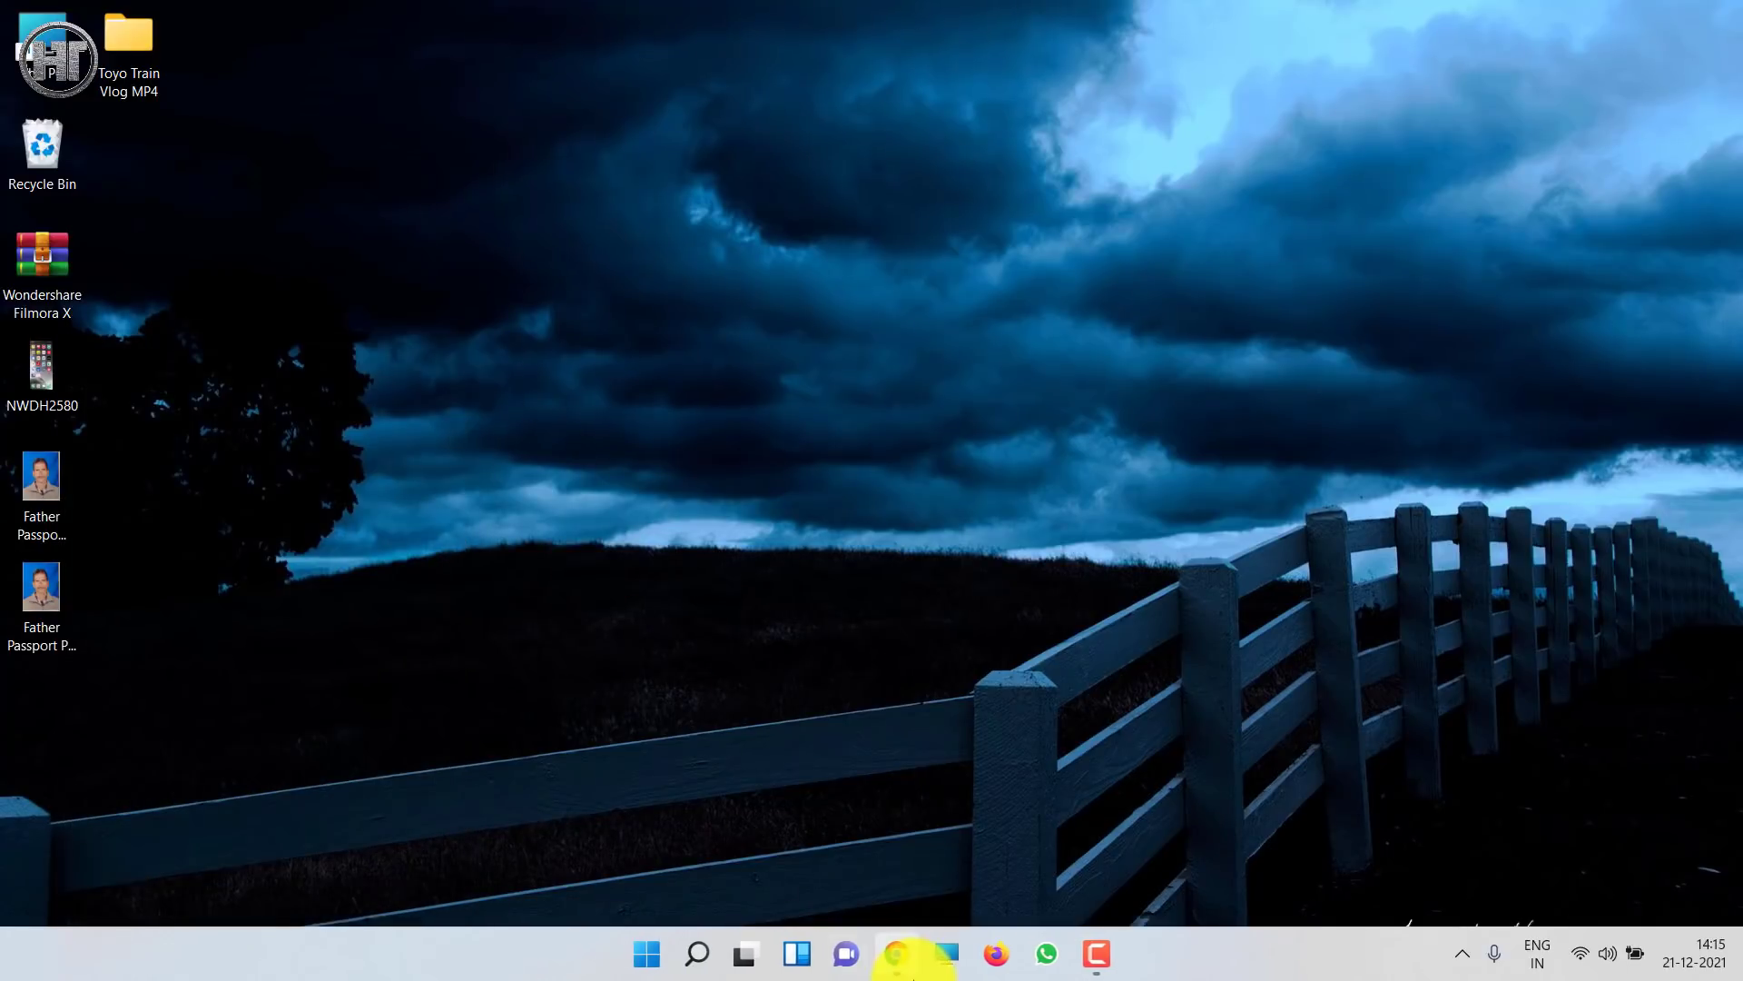
- Return to Chrome, search the web for "photo size reducer 100 kb" and open ResizePixel's image size reducer
click(899, 953)
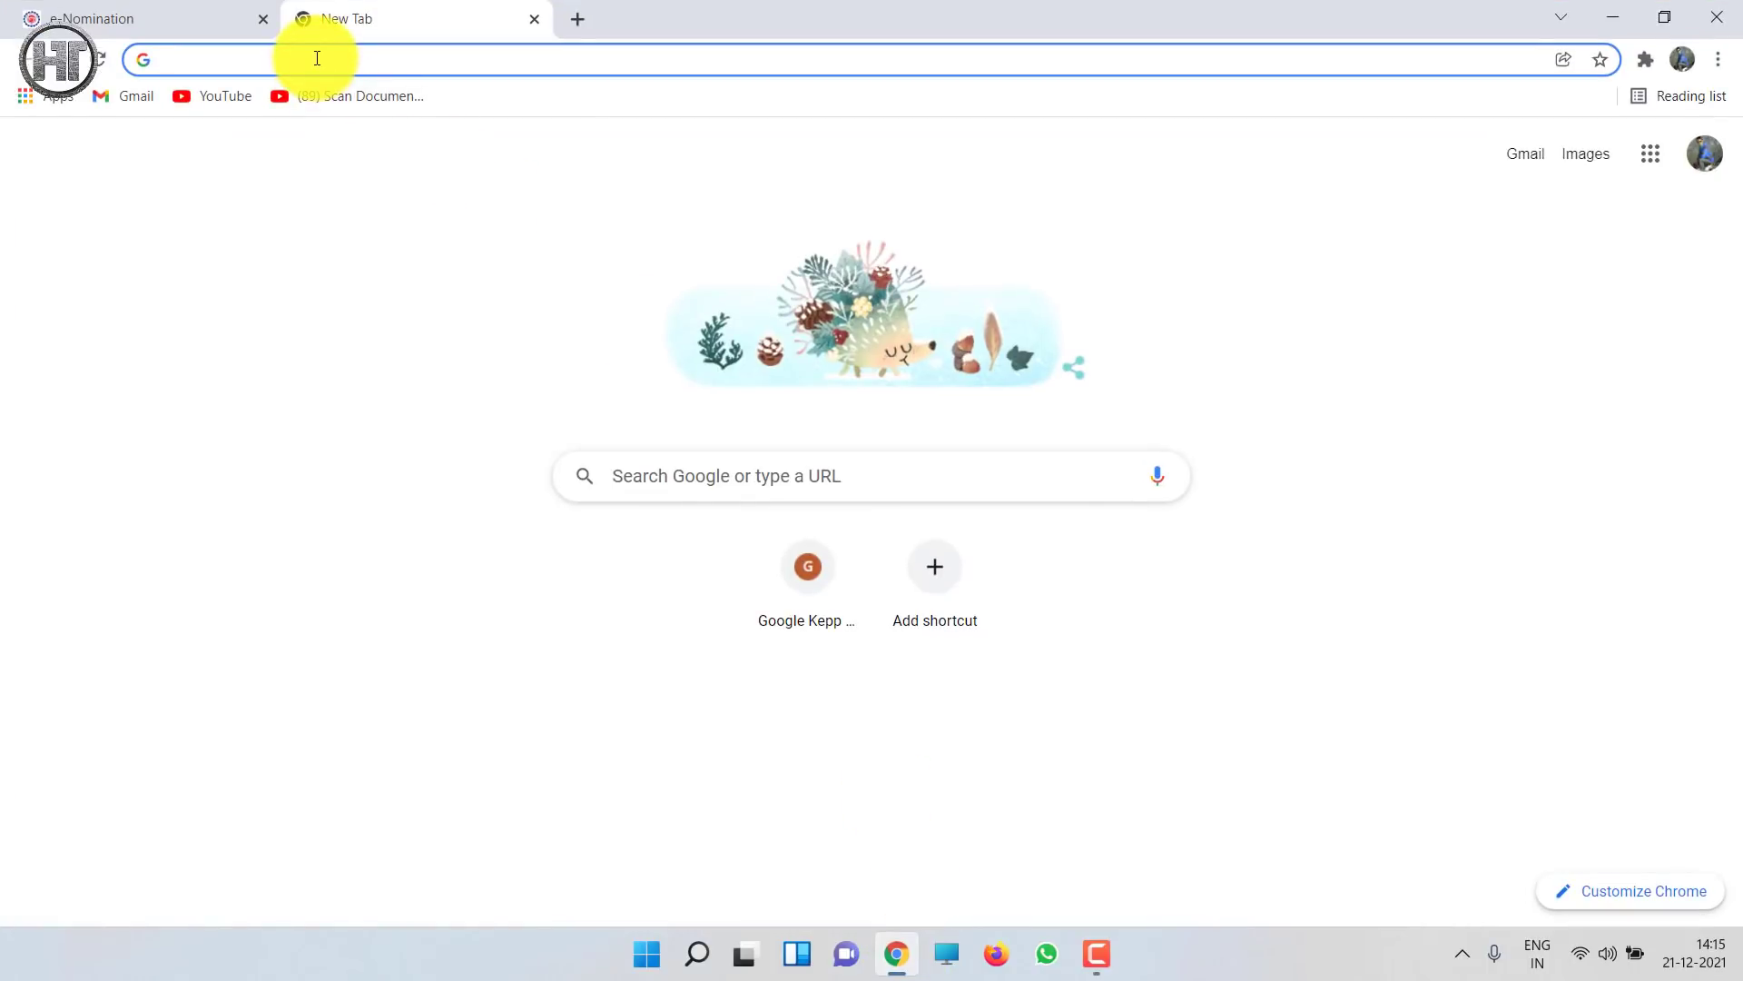
text(PHOT)
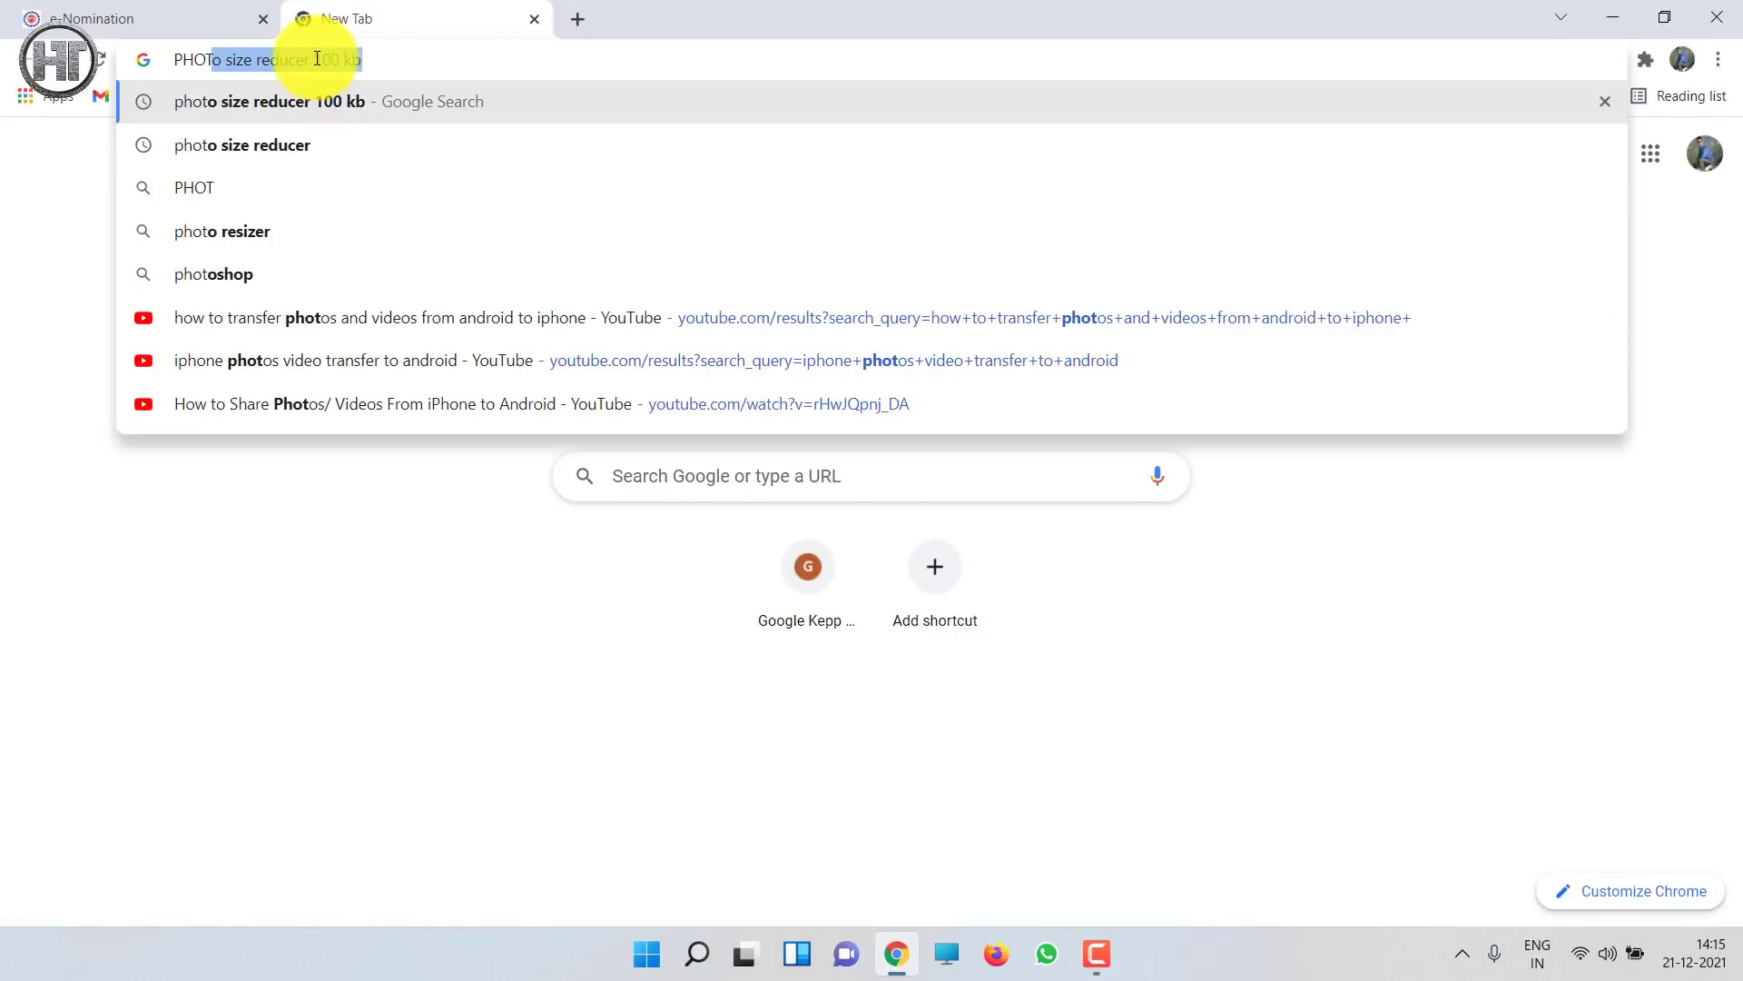
click(317, 59)
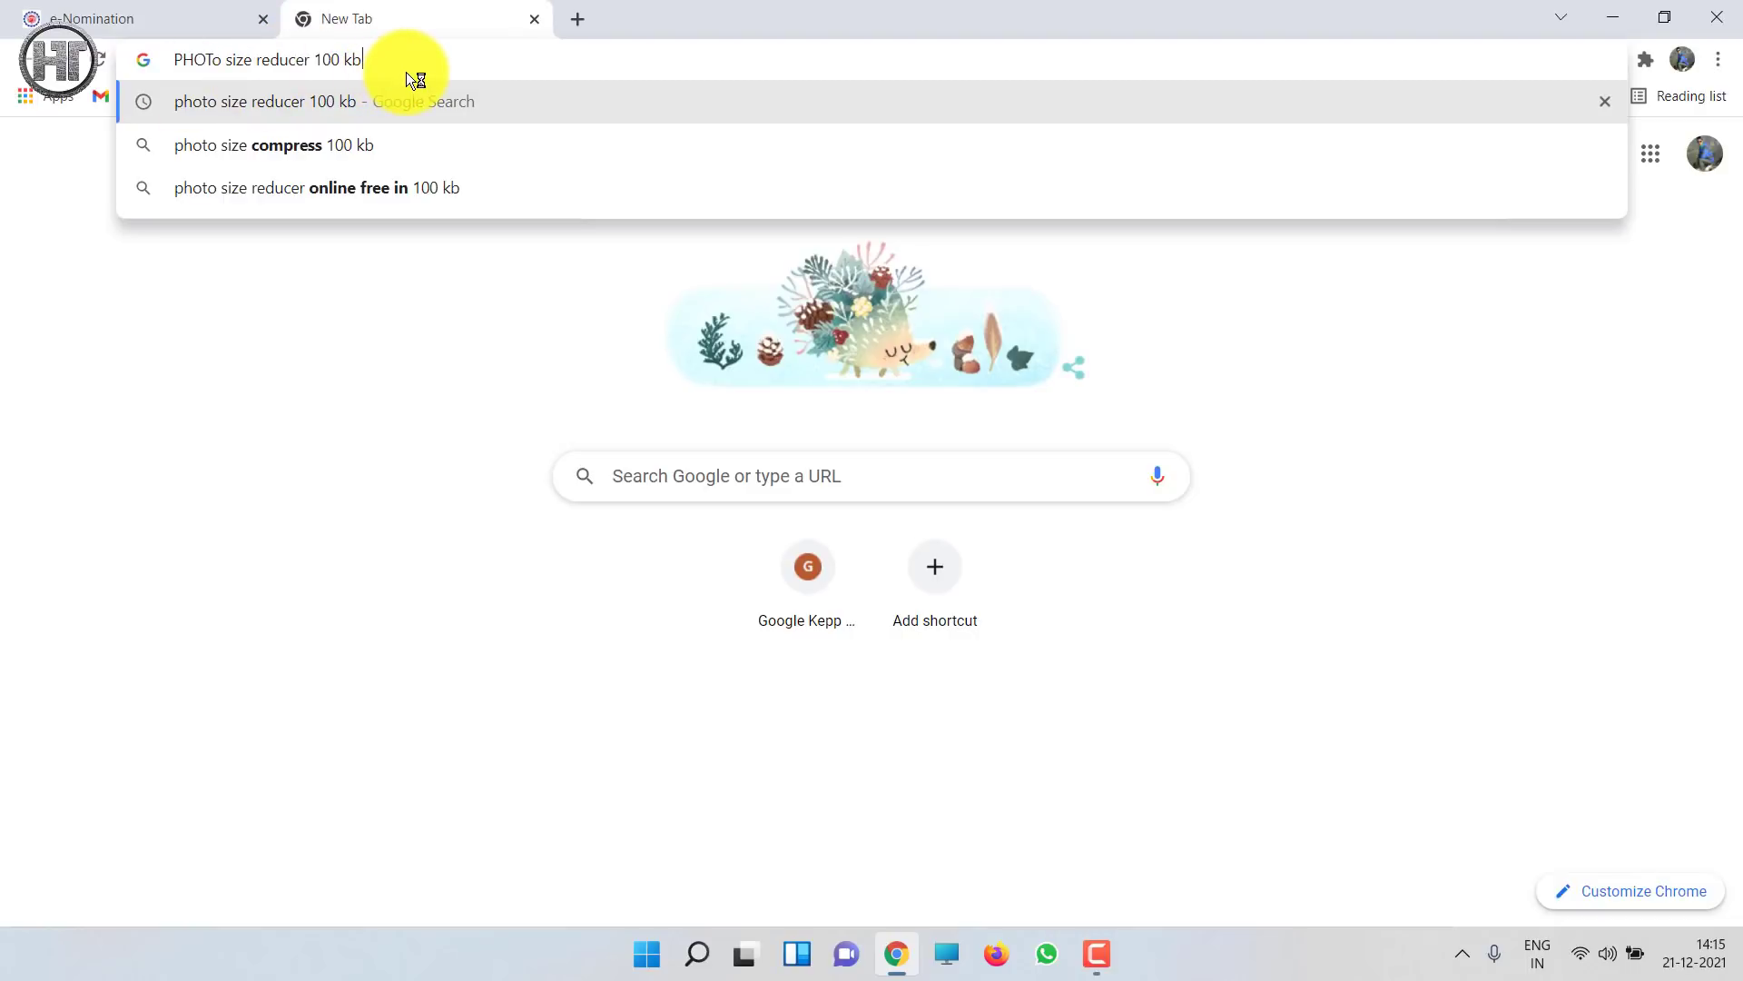
key(Return)
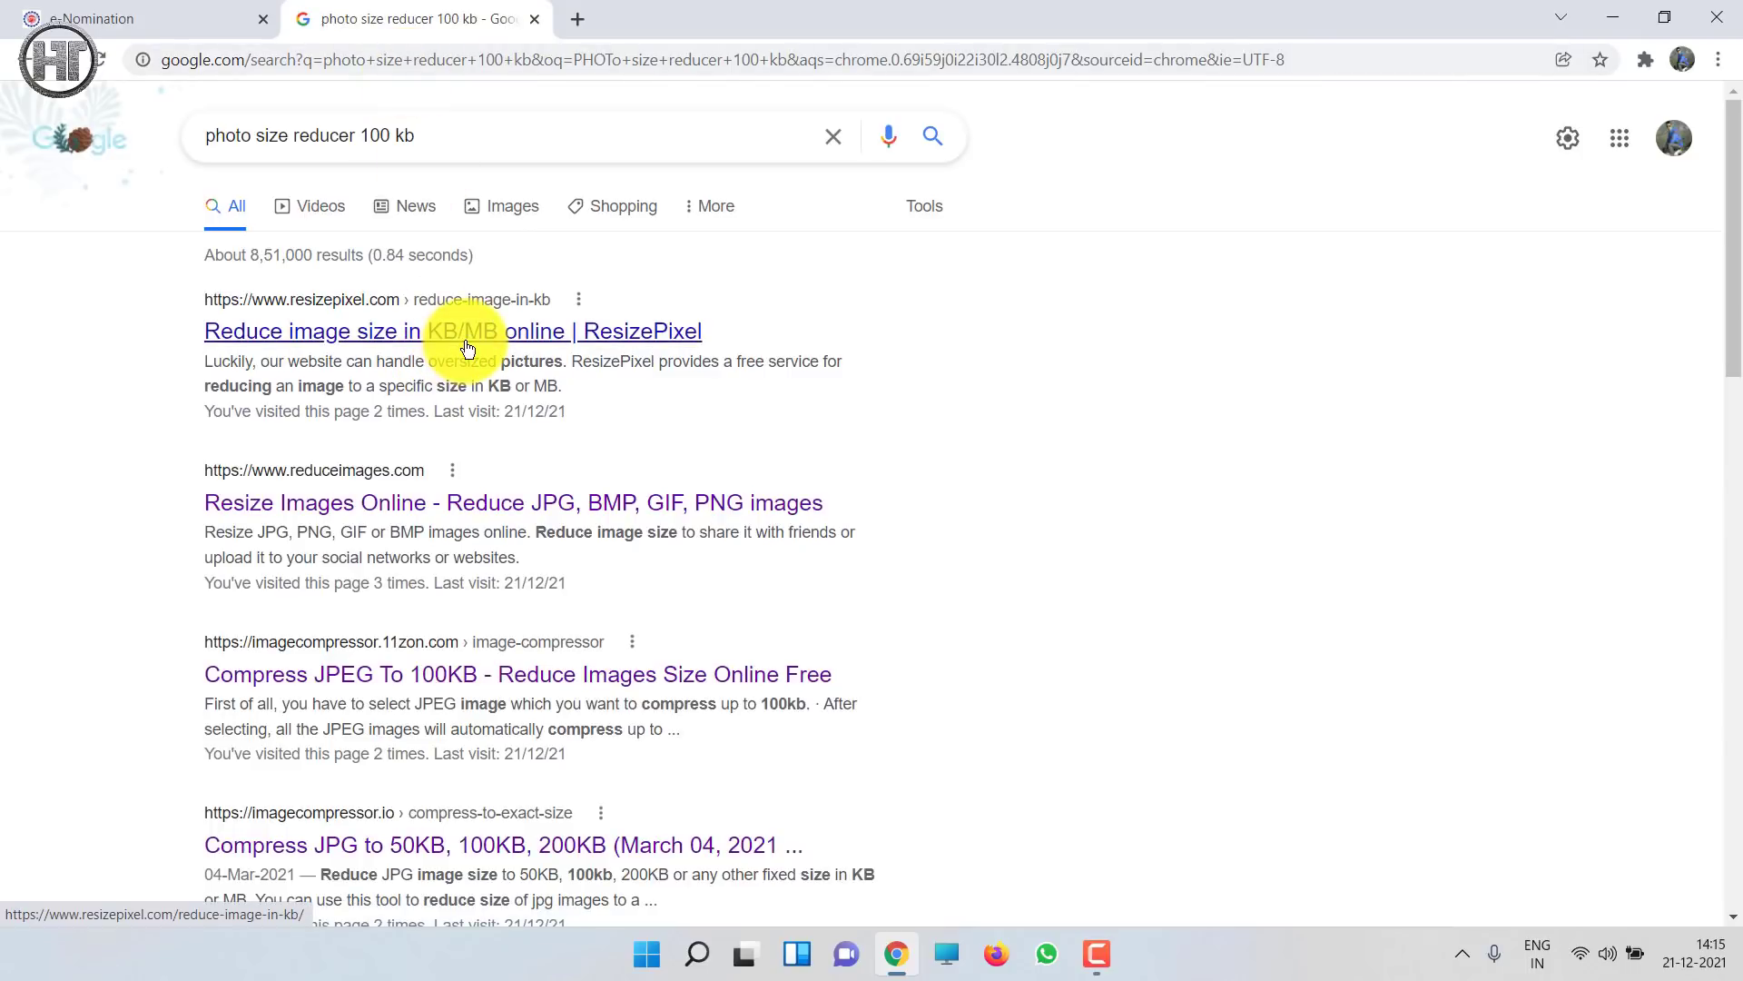
click(517, 342)
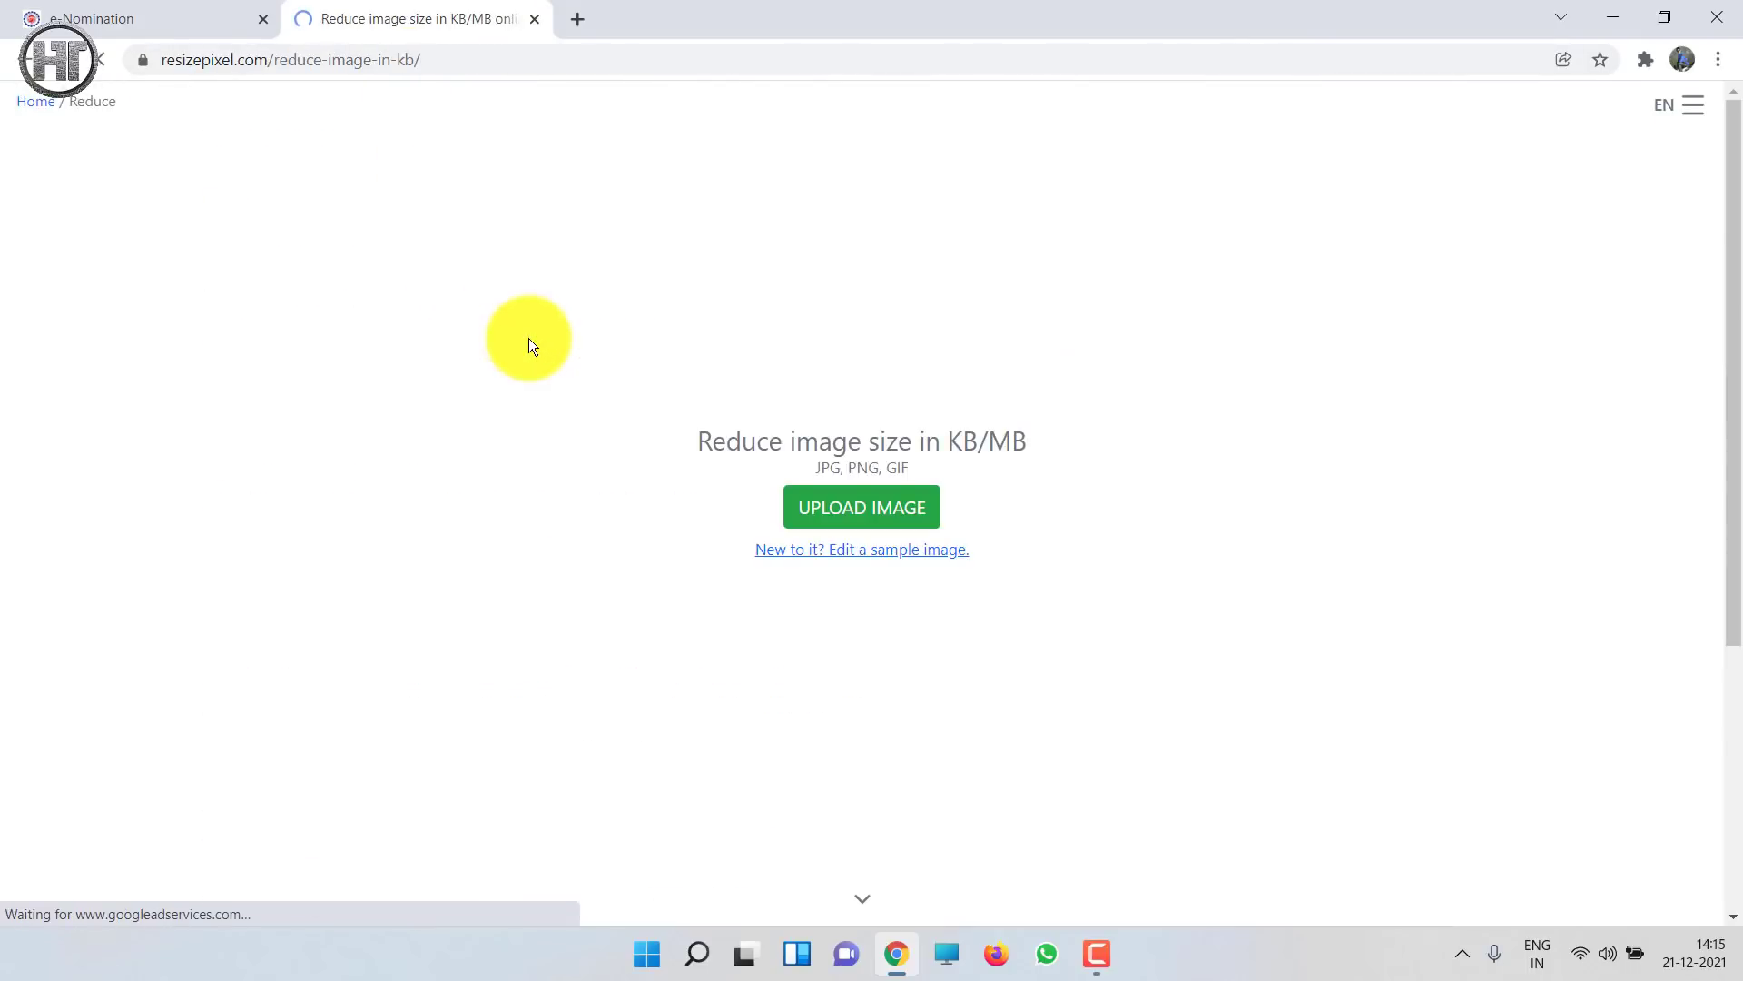
- Load the original Father Passport Photo image from the desktop into the size reducer and compress it to 90 KB
click(877, 527)
click(93, 186)
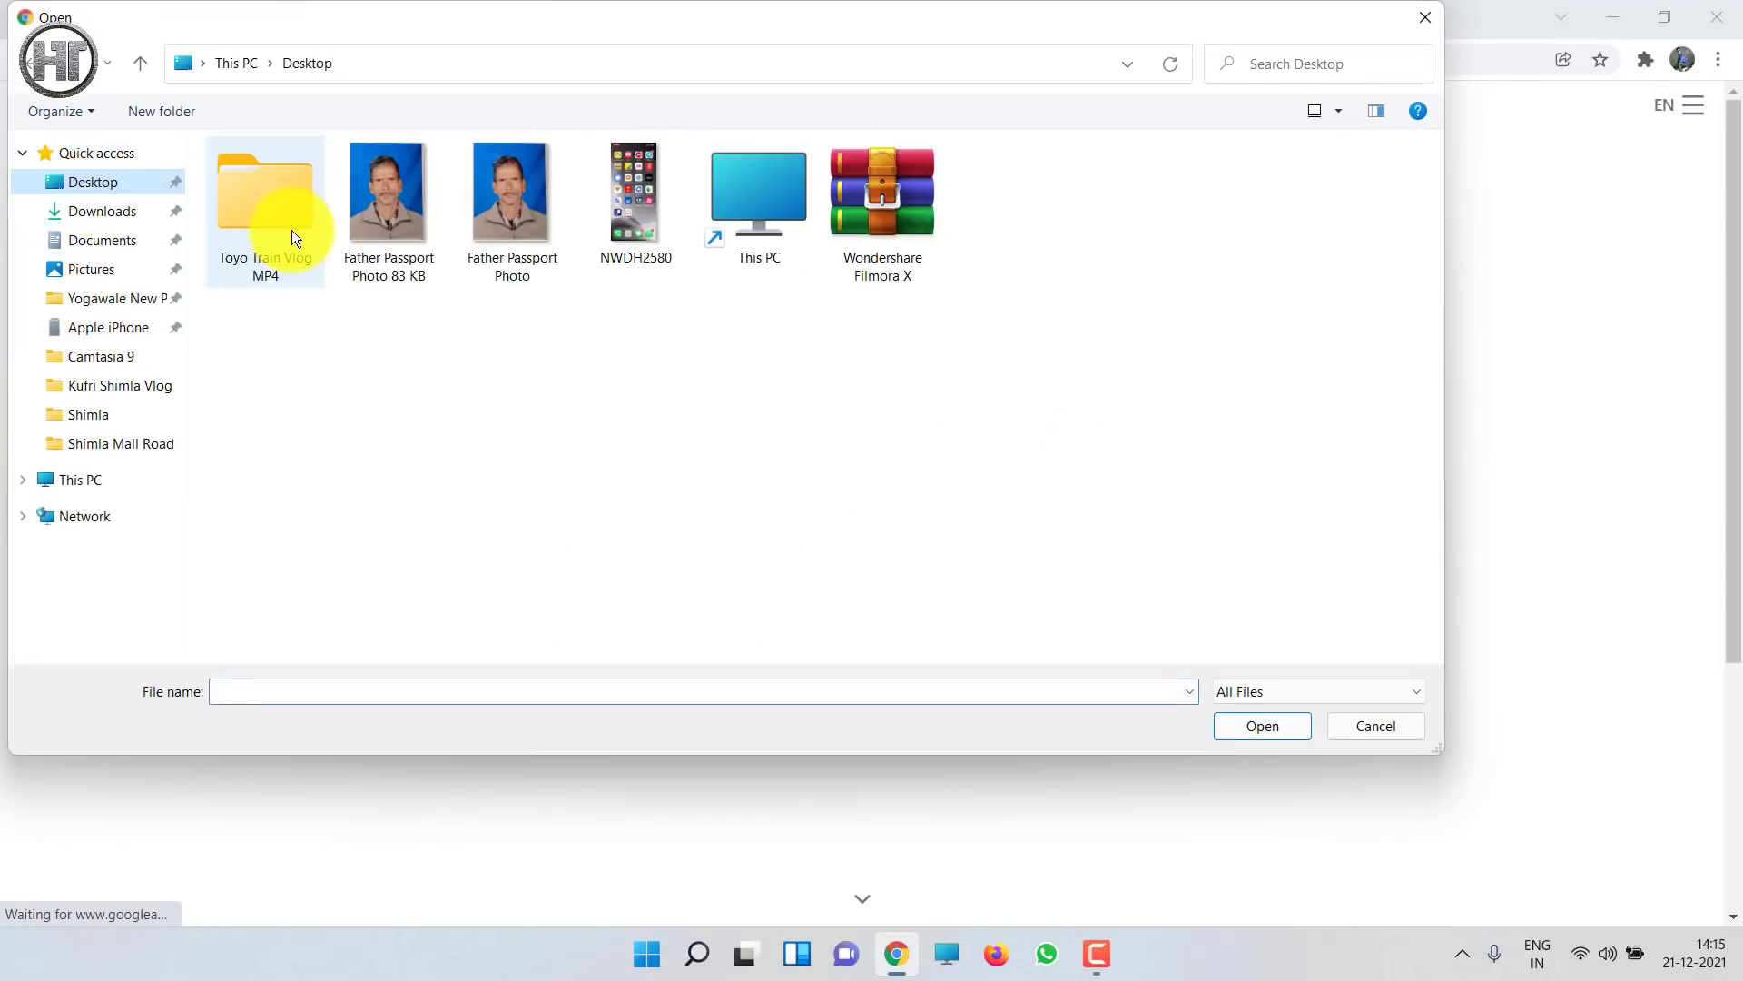
double_click(472, 238)
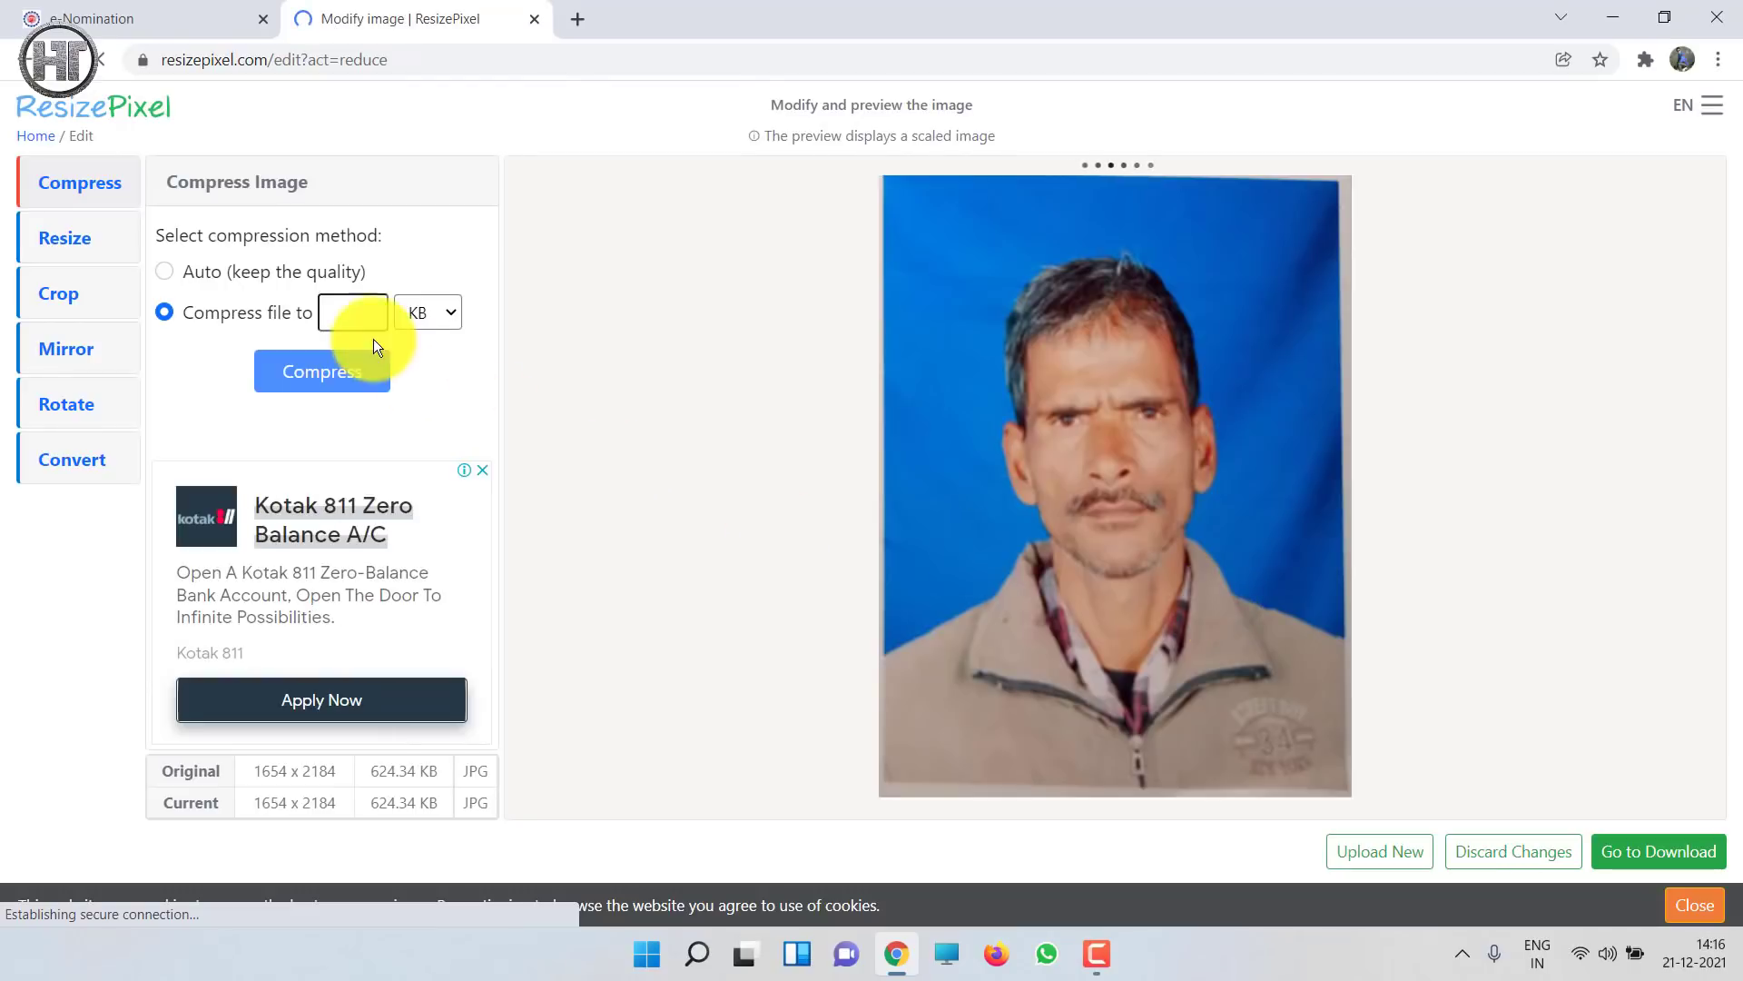
click(340, 315)
drag(339, 317, 320, 319)
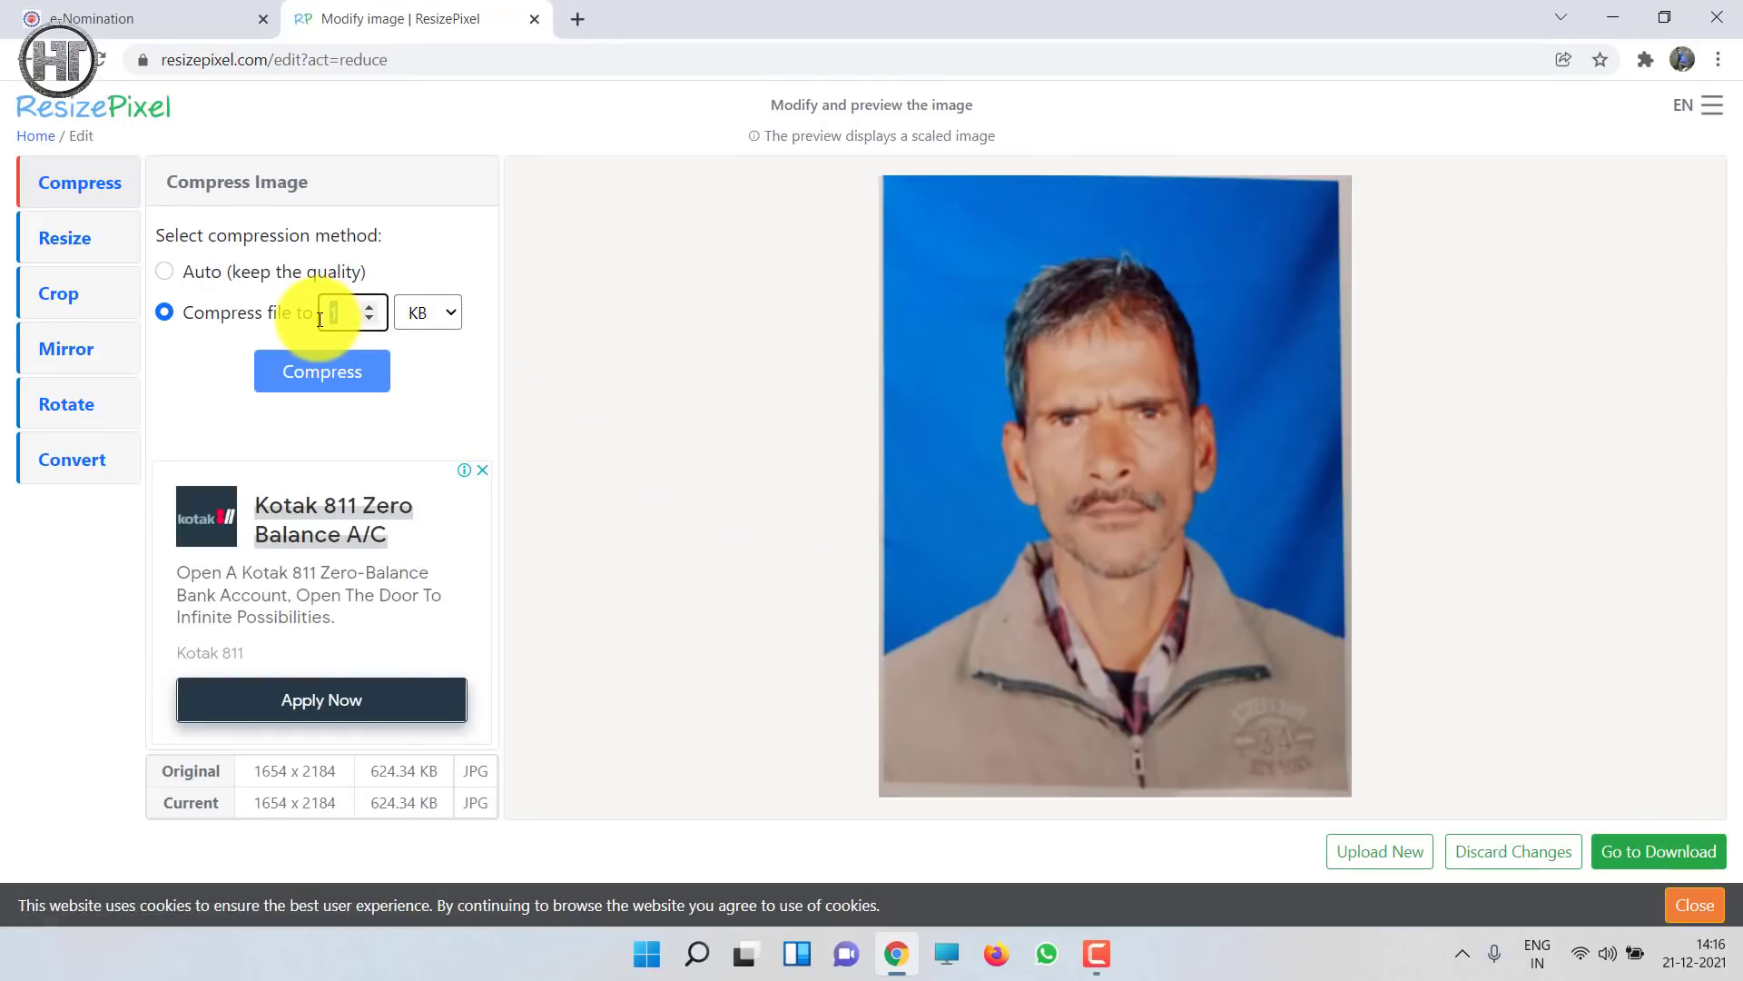
text(90)
click(290, 380)
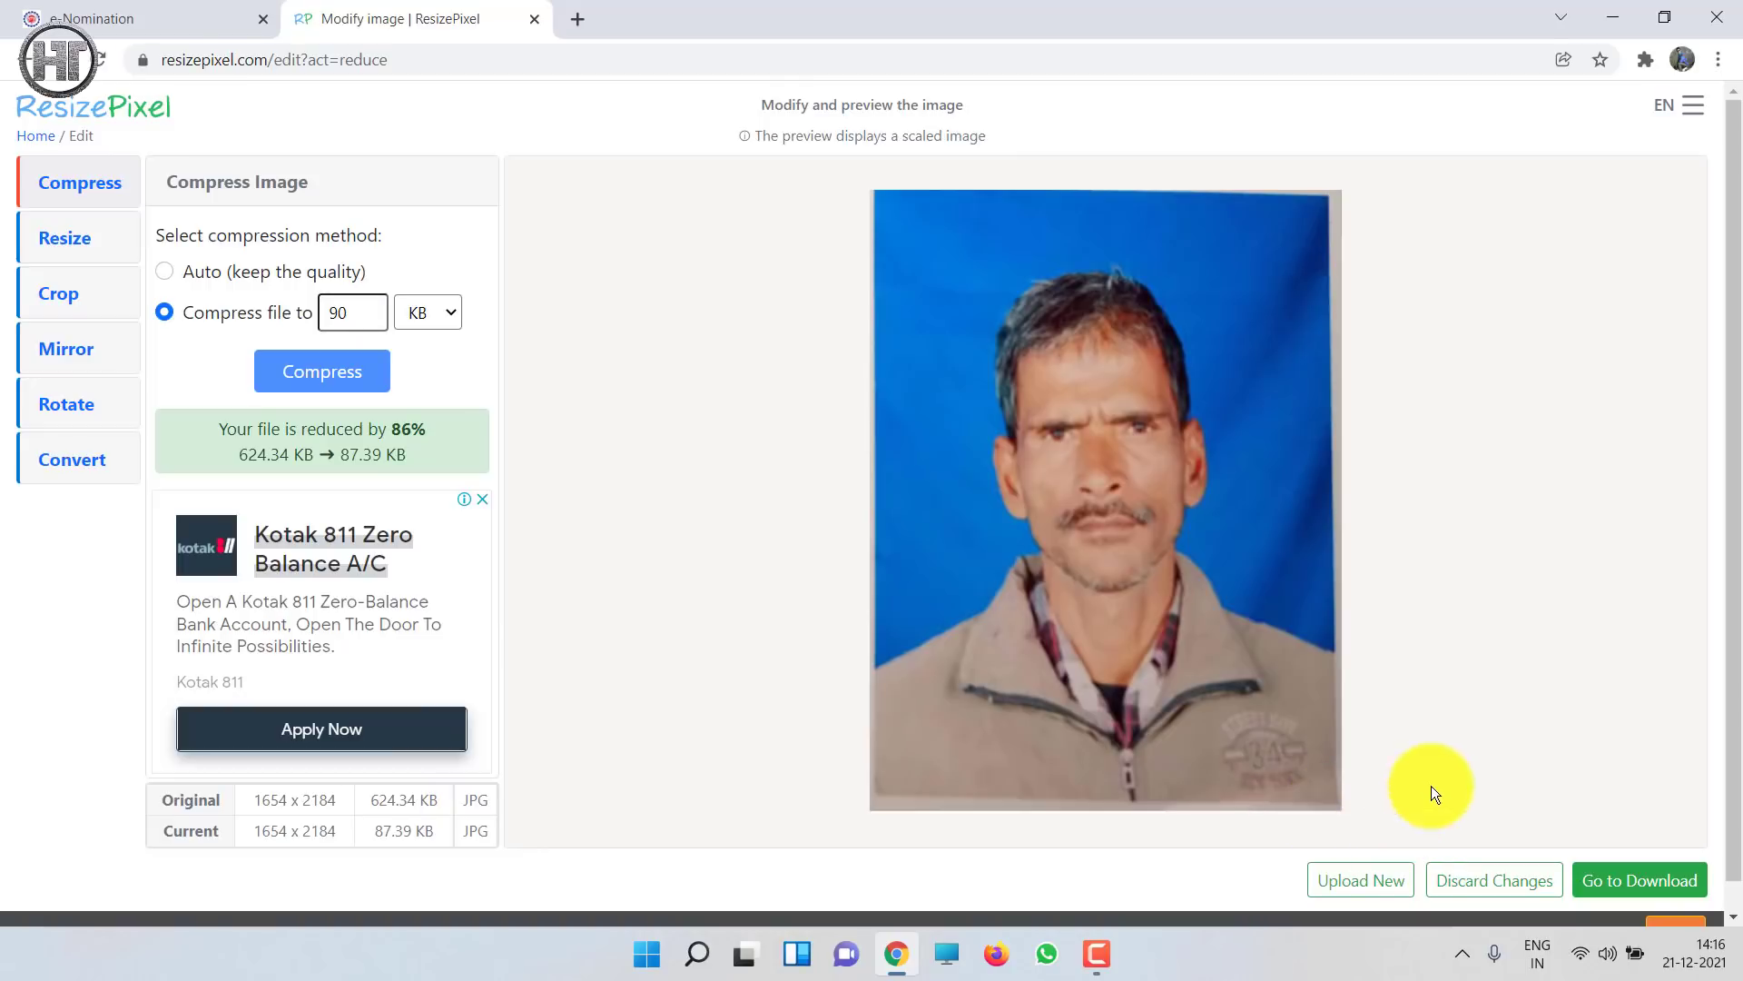
- Download the compressed Father Passport Photo and check its file size in the Downloads folder
scroll(1425, 668, down, 1)
click(1619, 858)
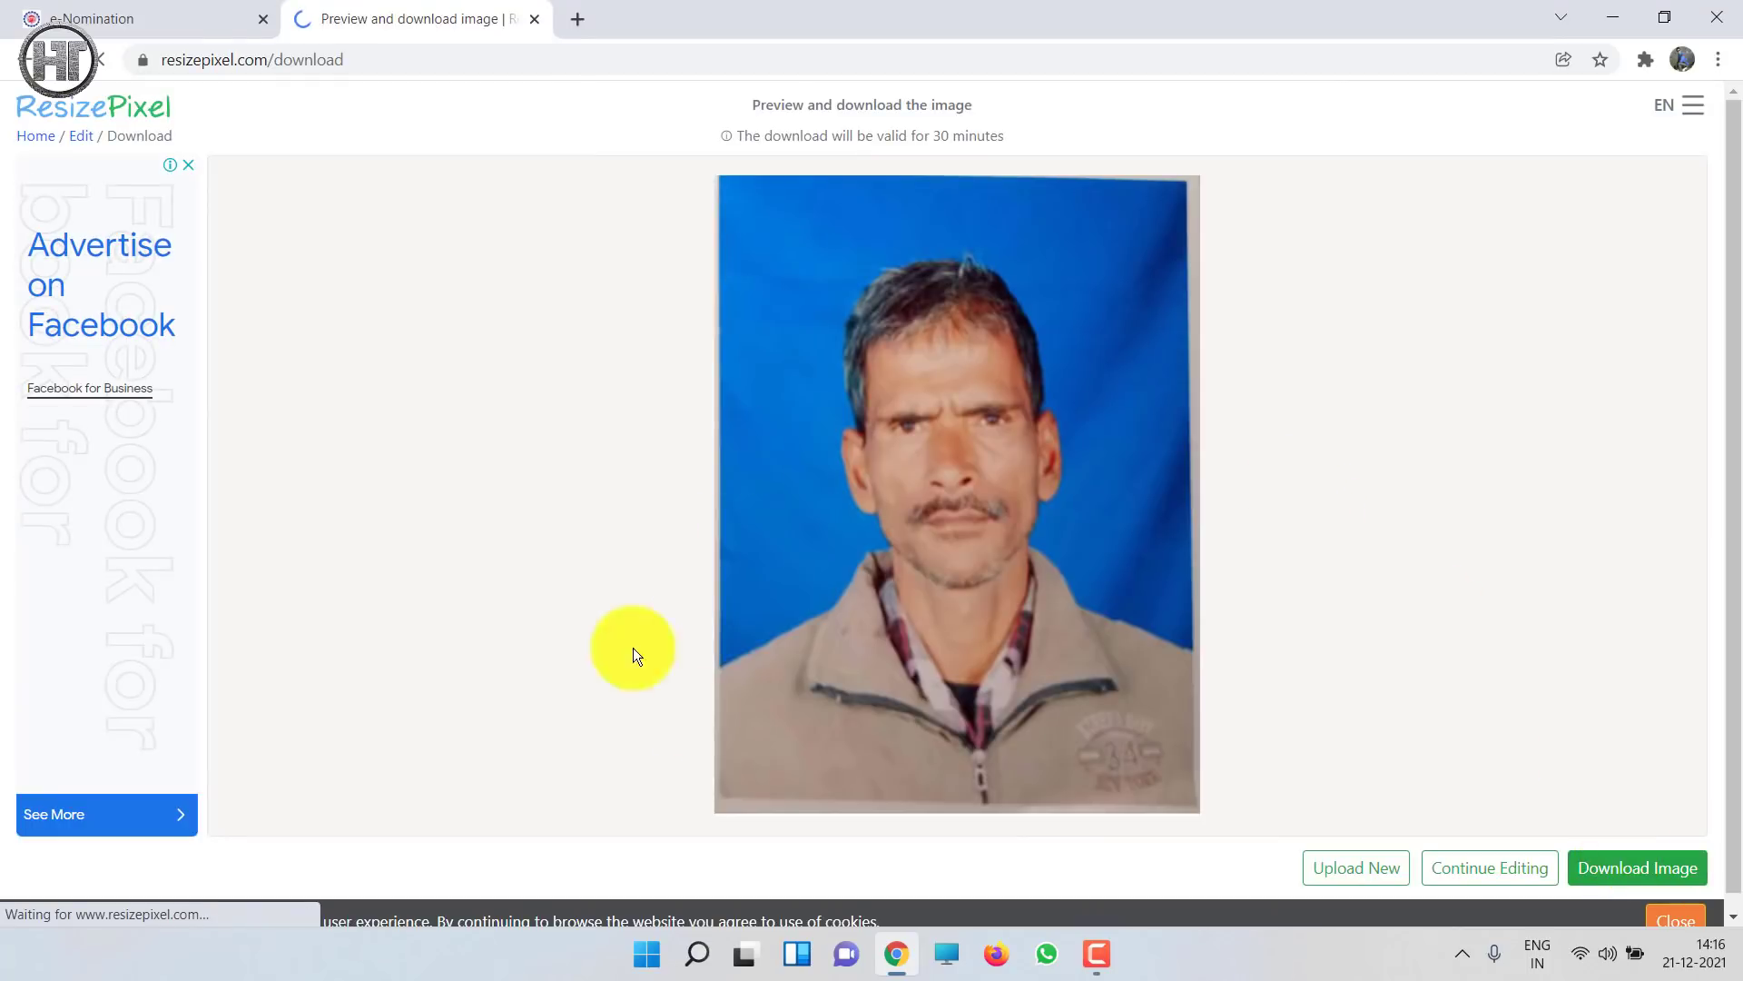
scroll(1035, 588, down, 1)
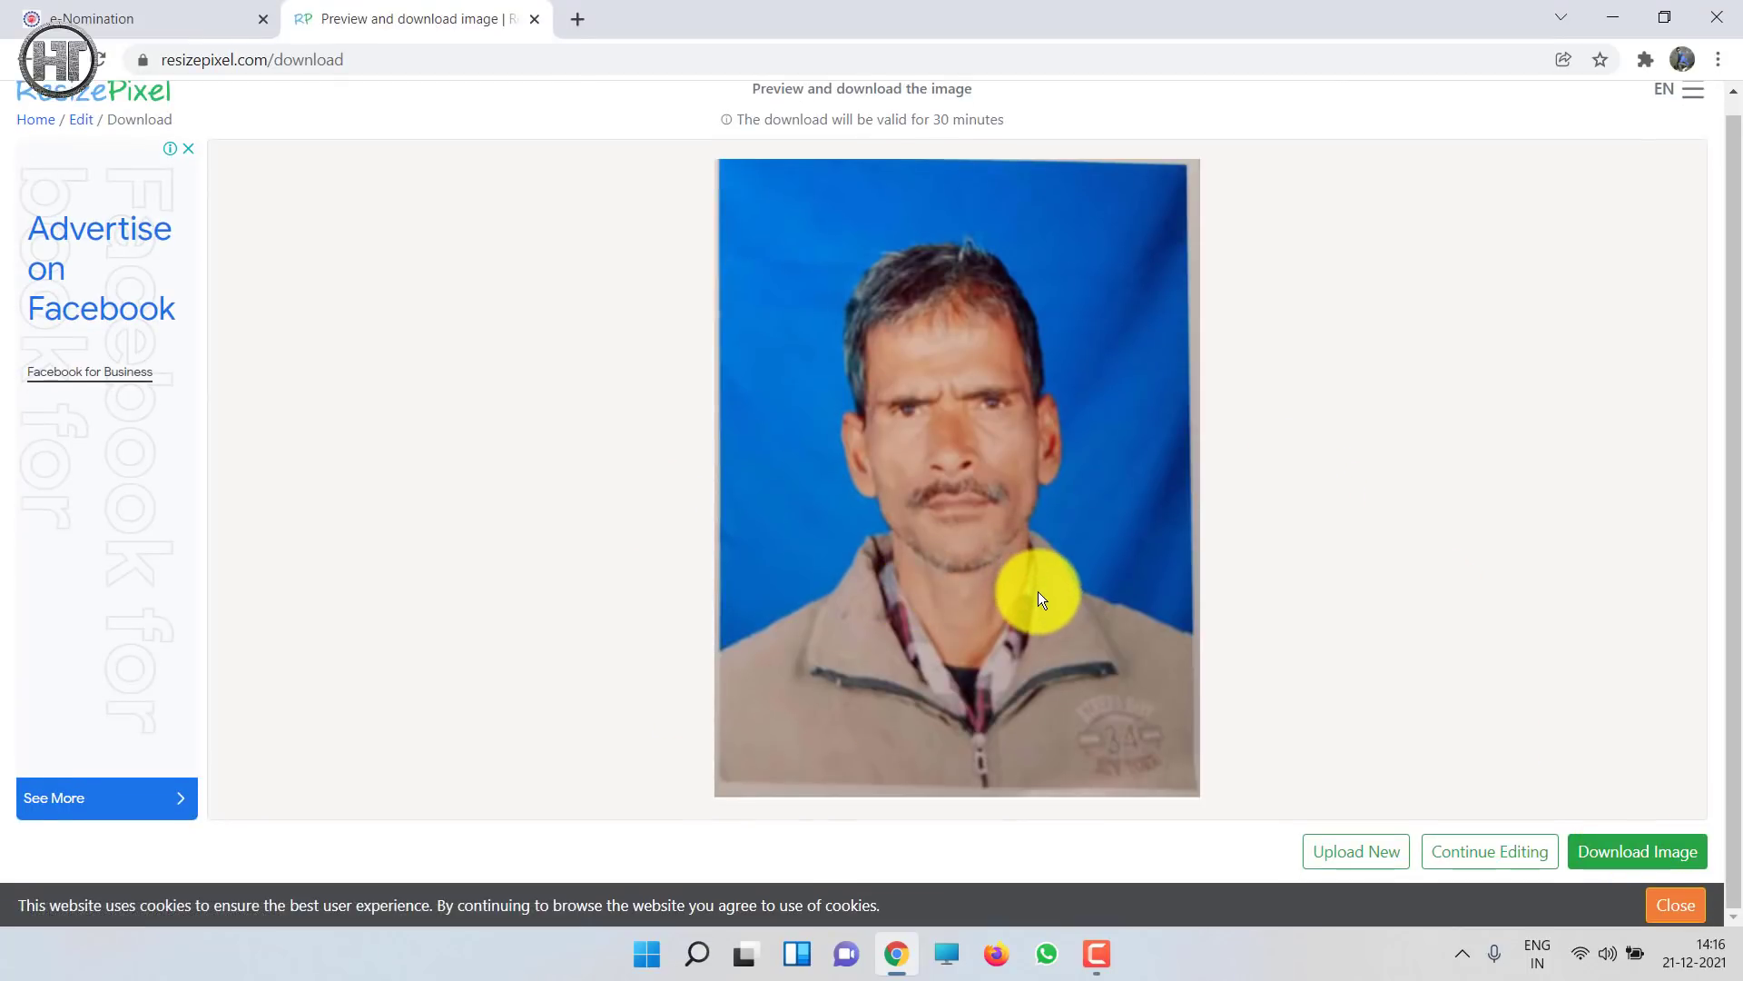
click(1645, 861)
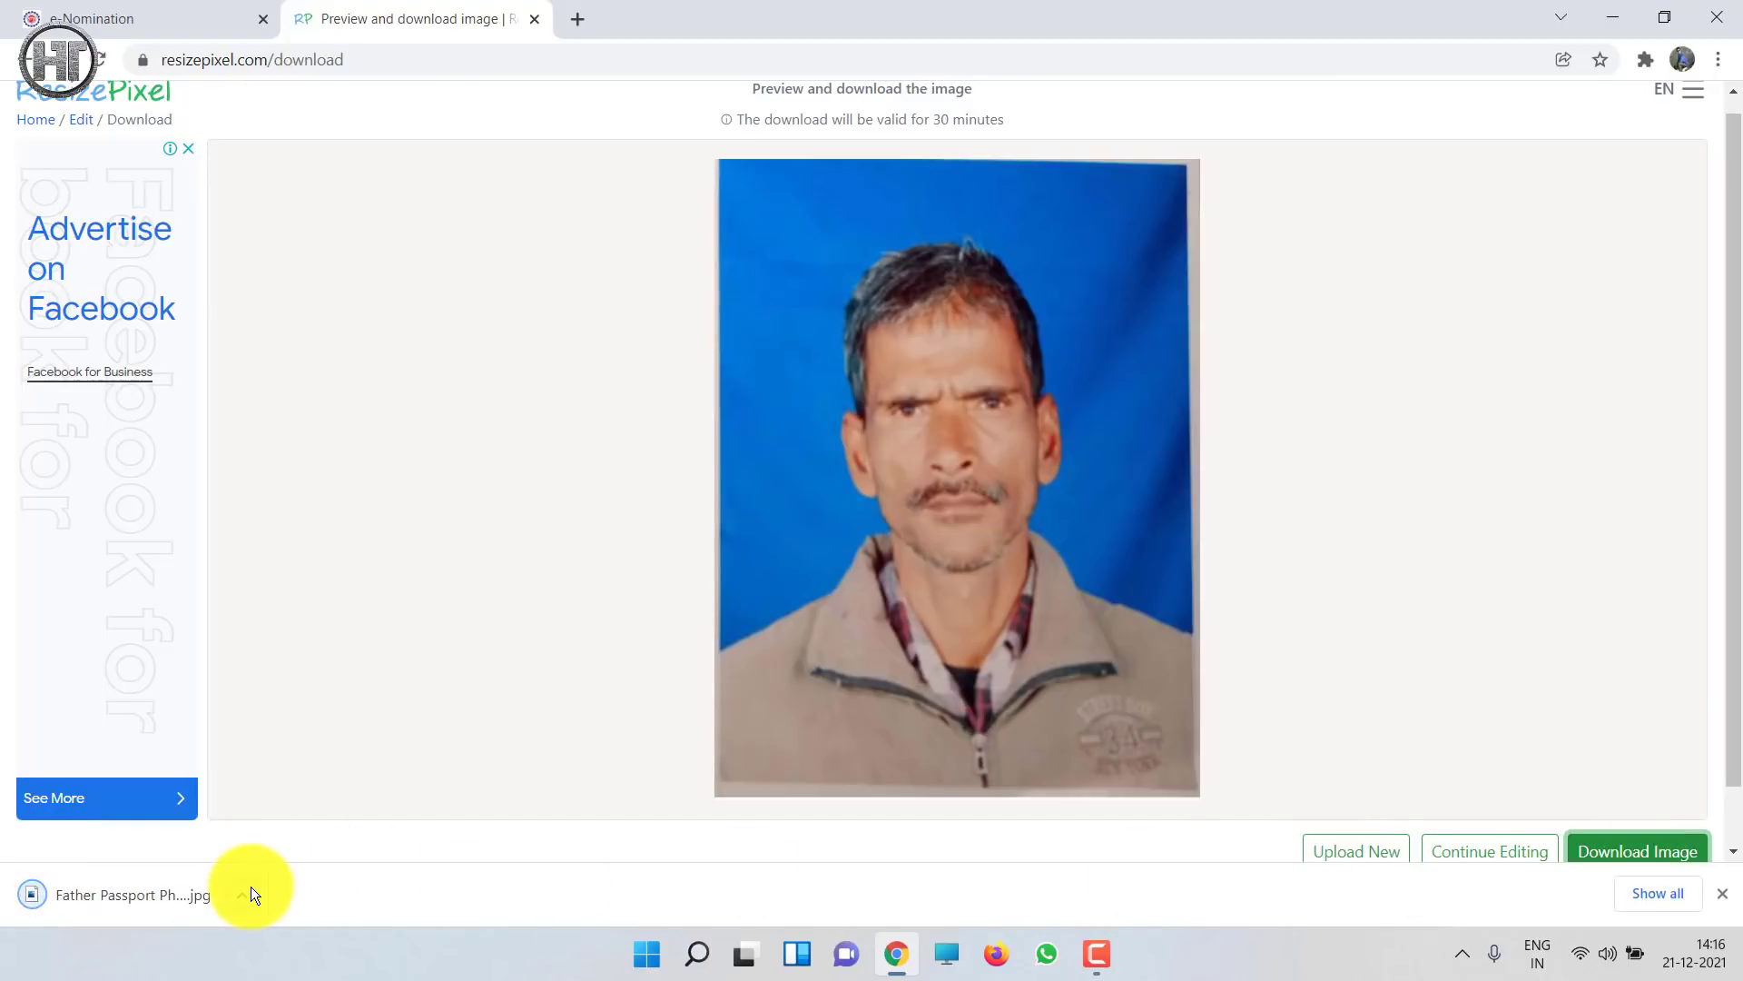
click(245, 892)
click(292, 812)
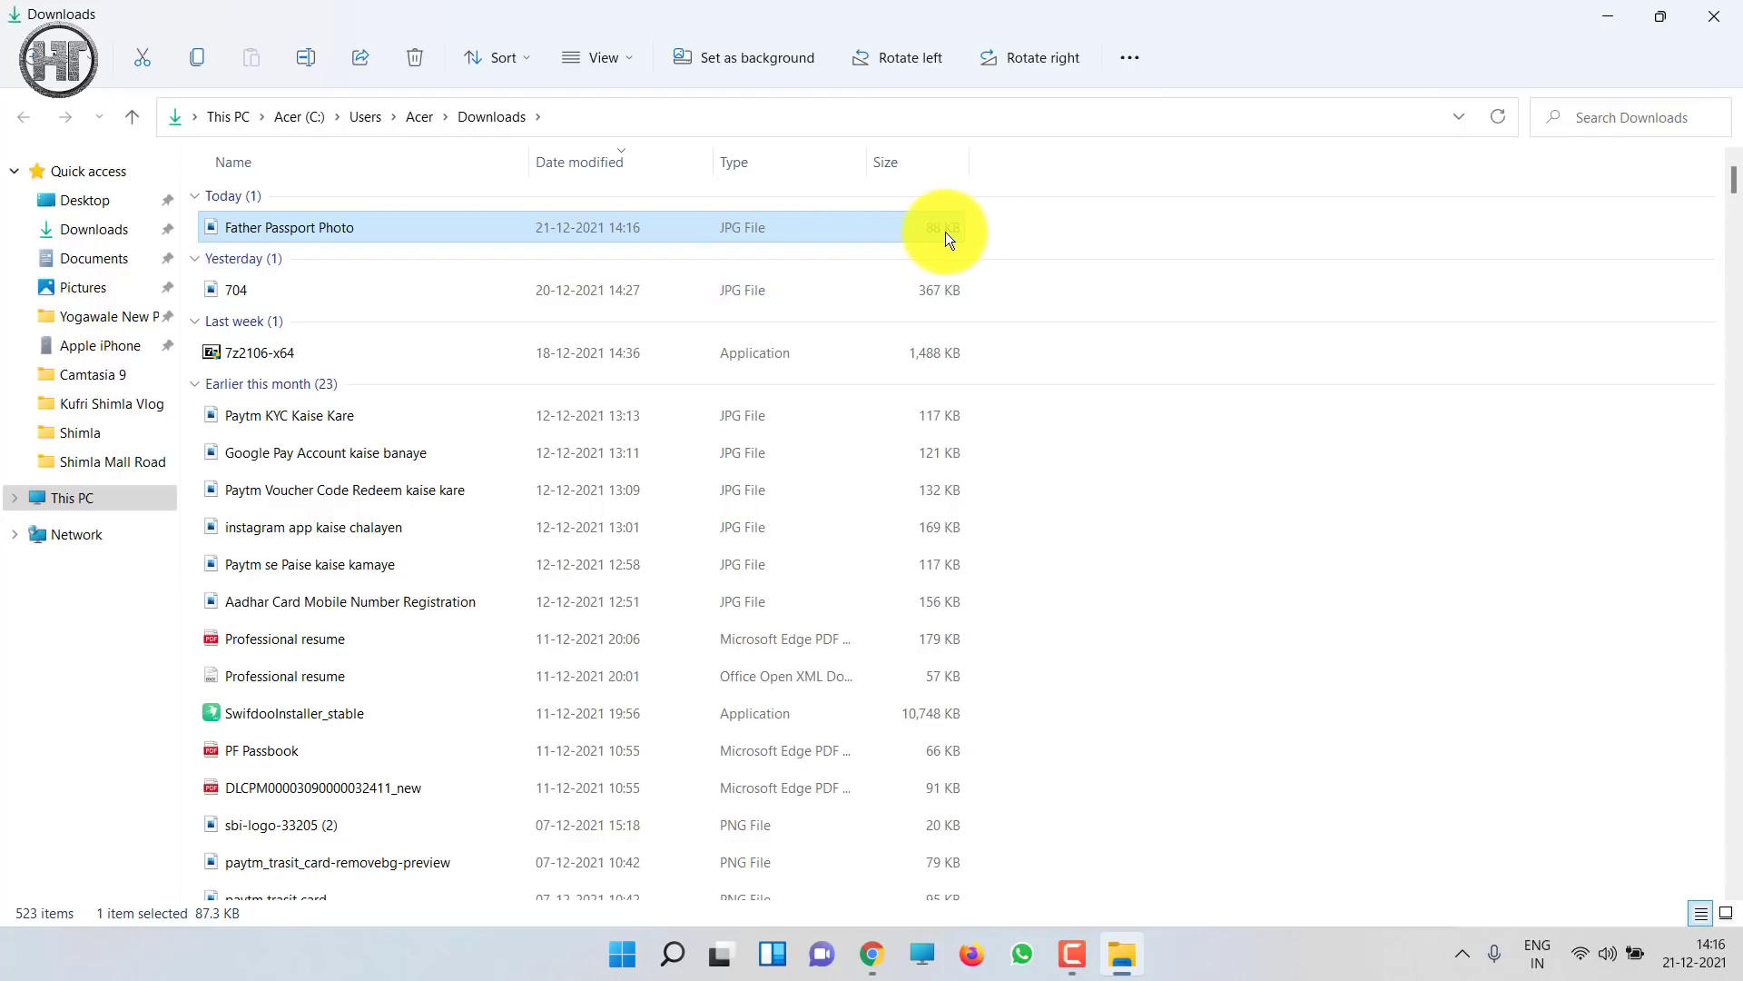
click(1714, 16)
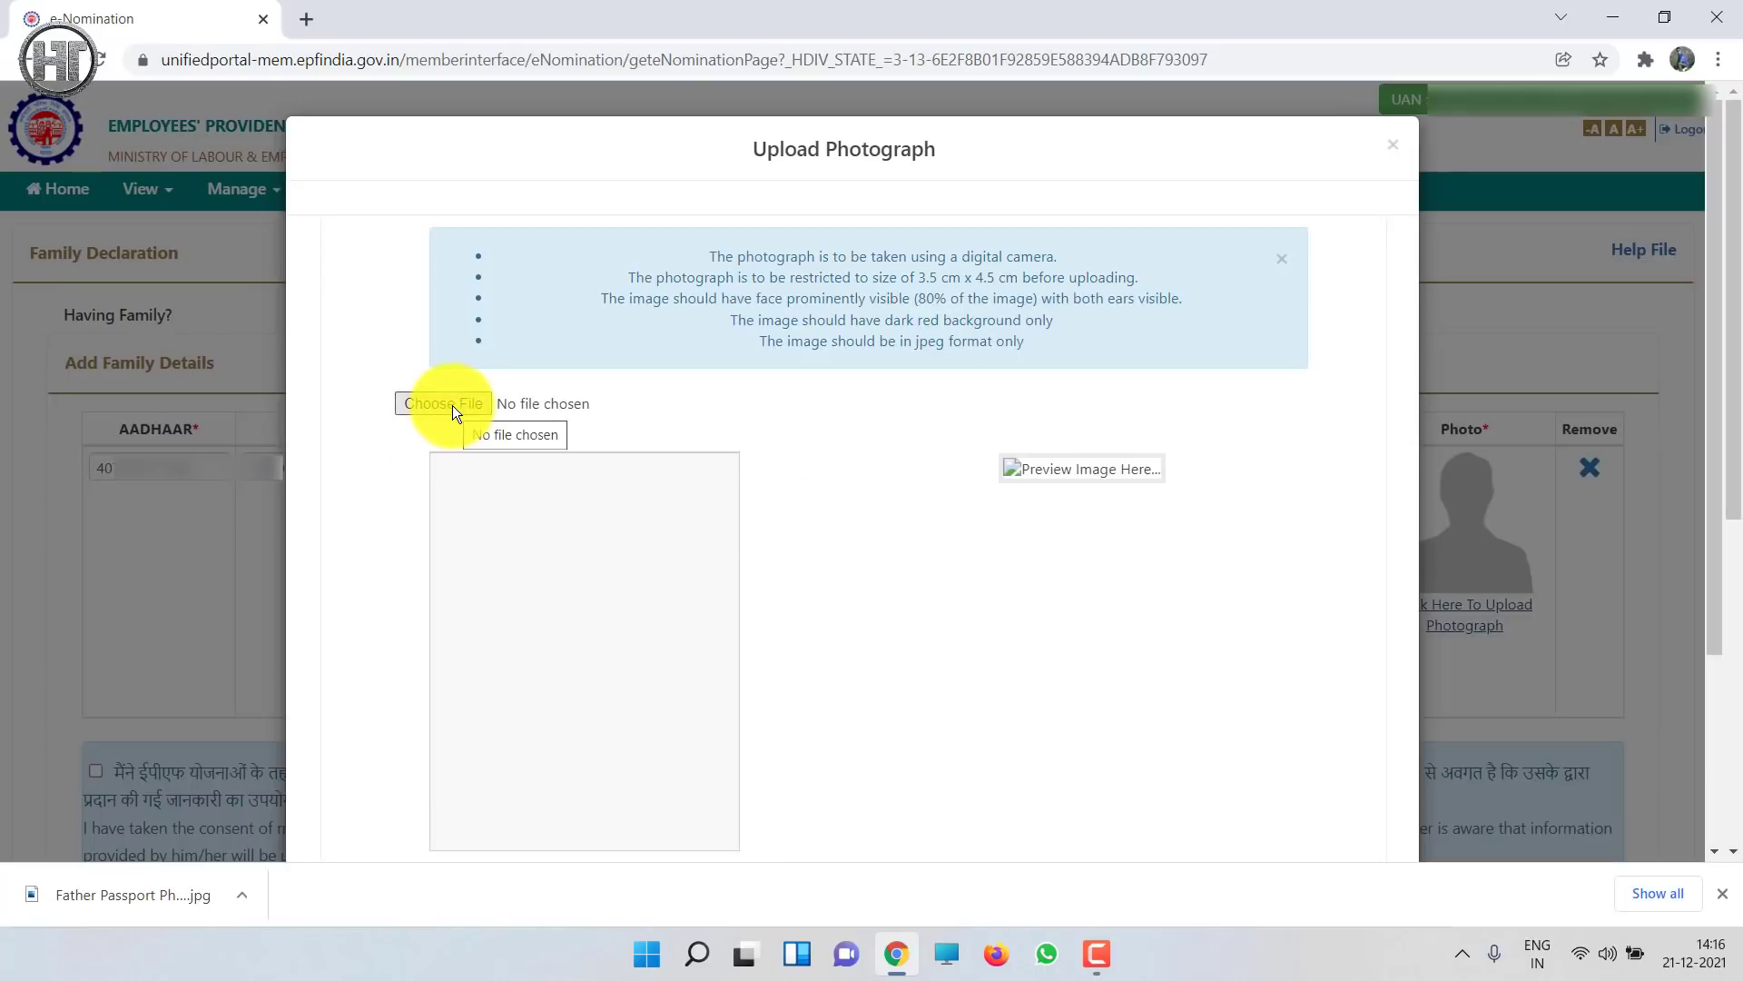
- Preview and upload Father Passport Photo 83 KB as the dependent father's photograph, and save the family details with the Aadhaar consent given
click(452, 405)
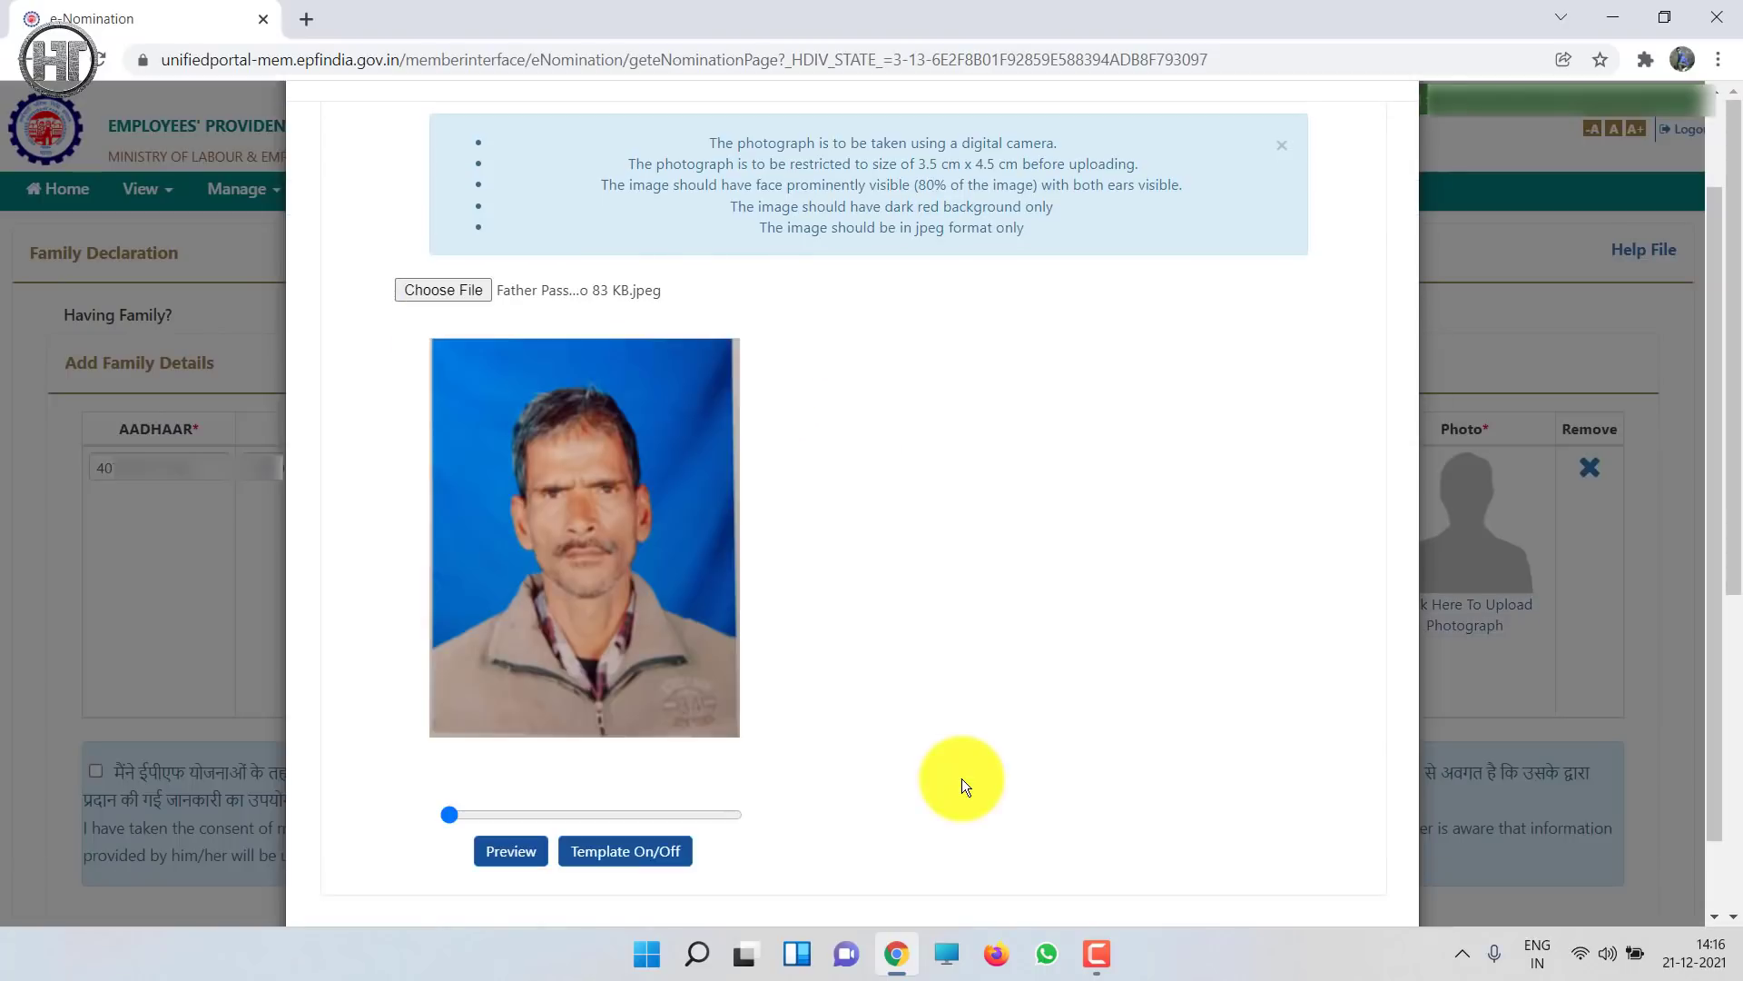
click(509, 869)
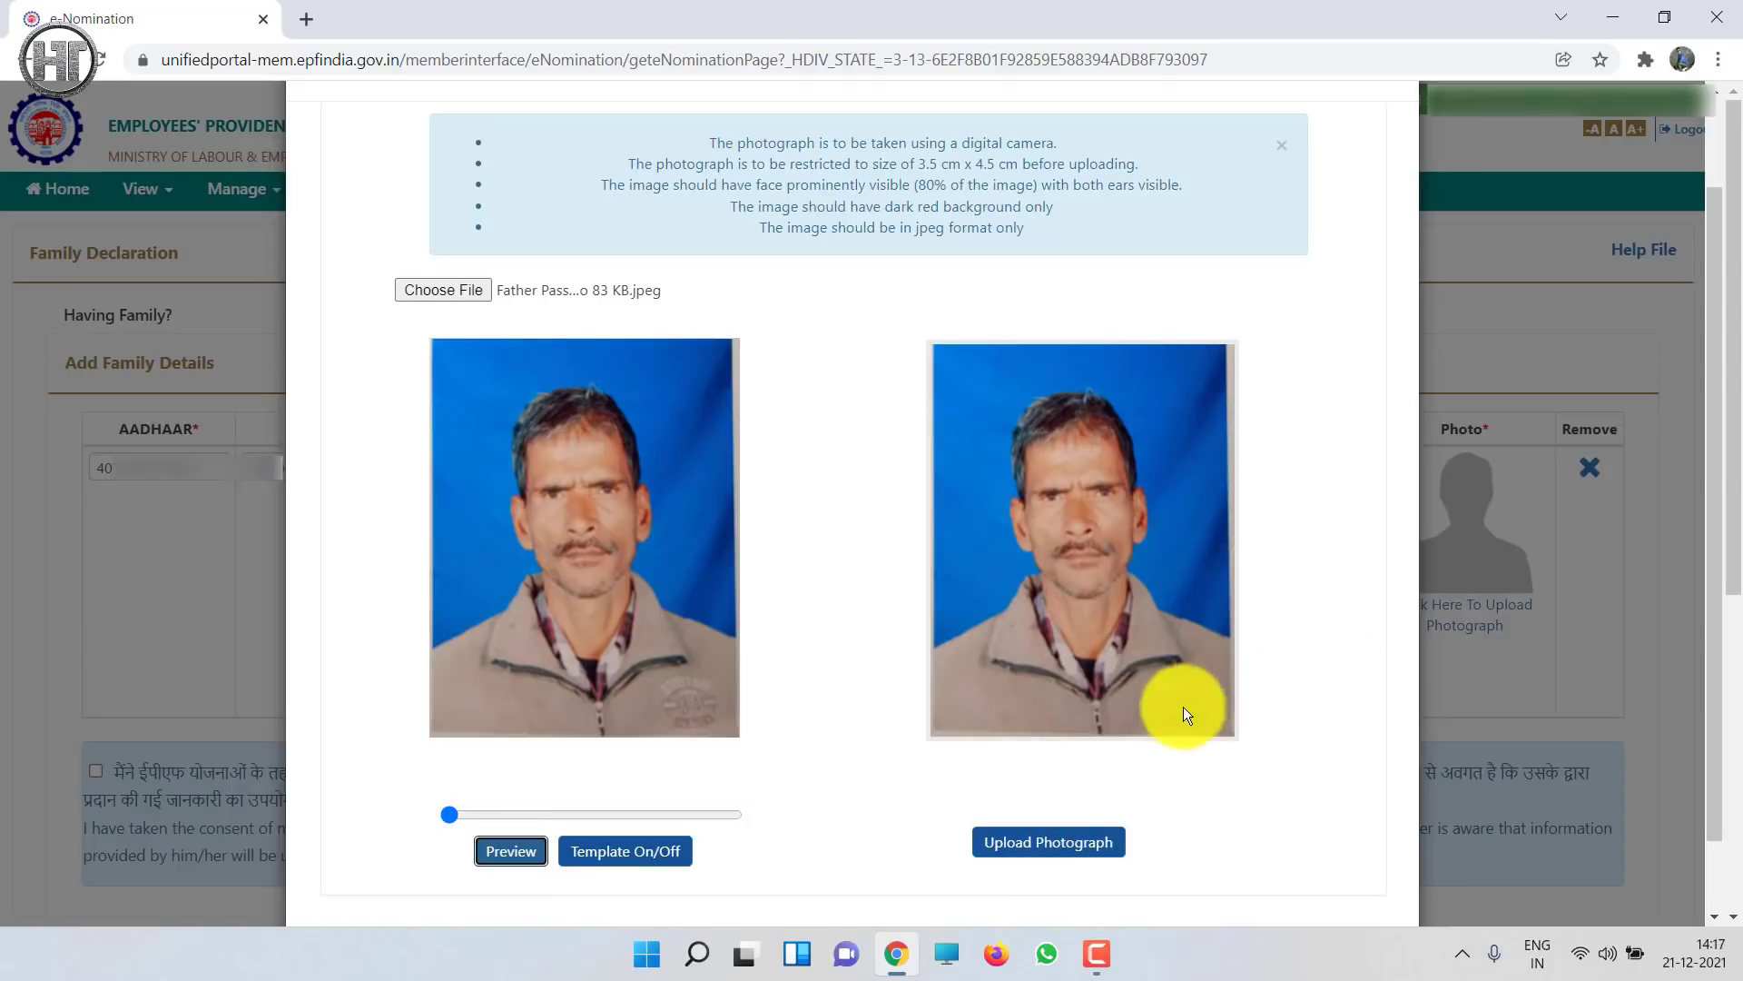
click(1022, 853)
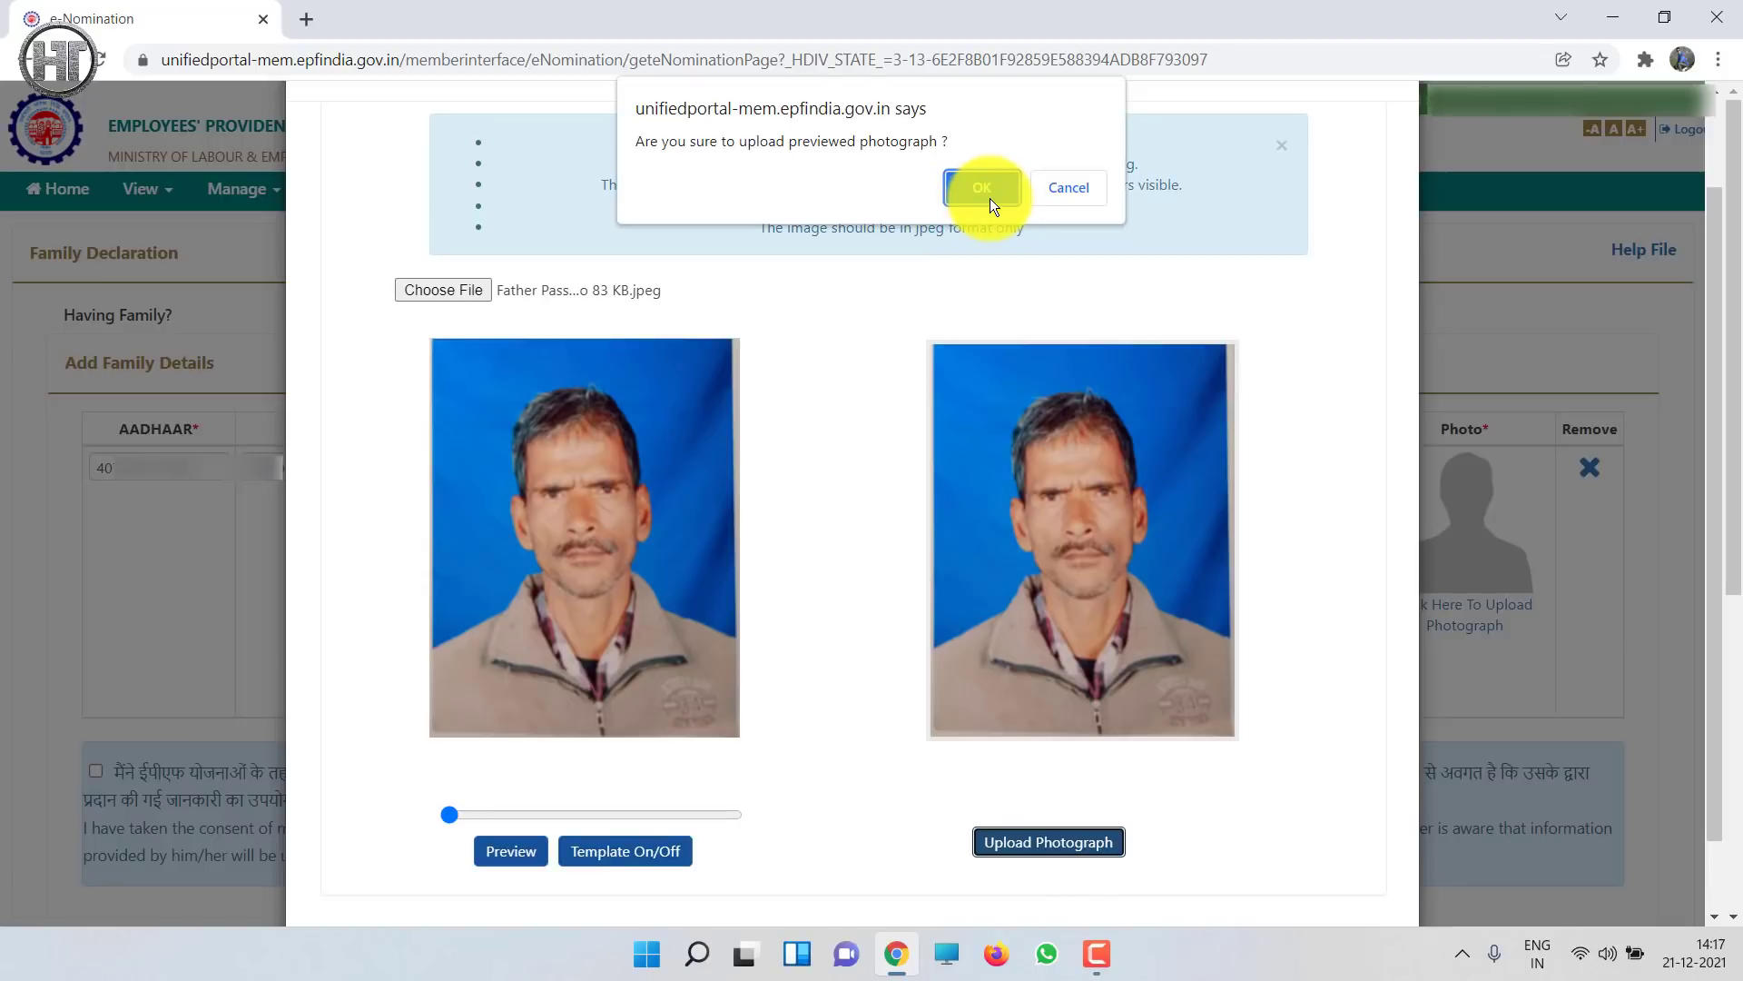
click(989, 198)
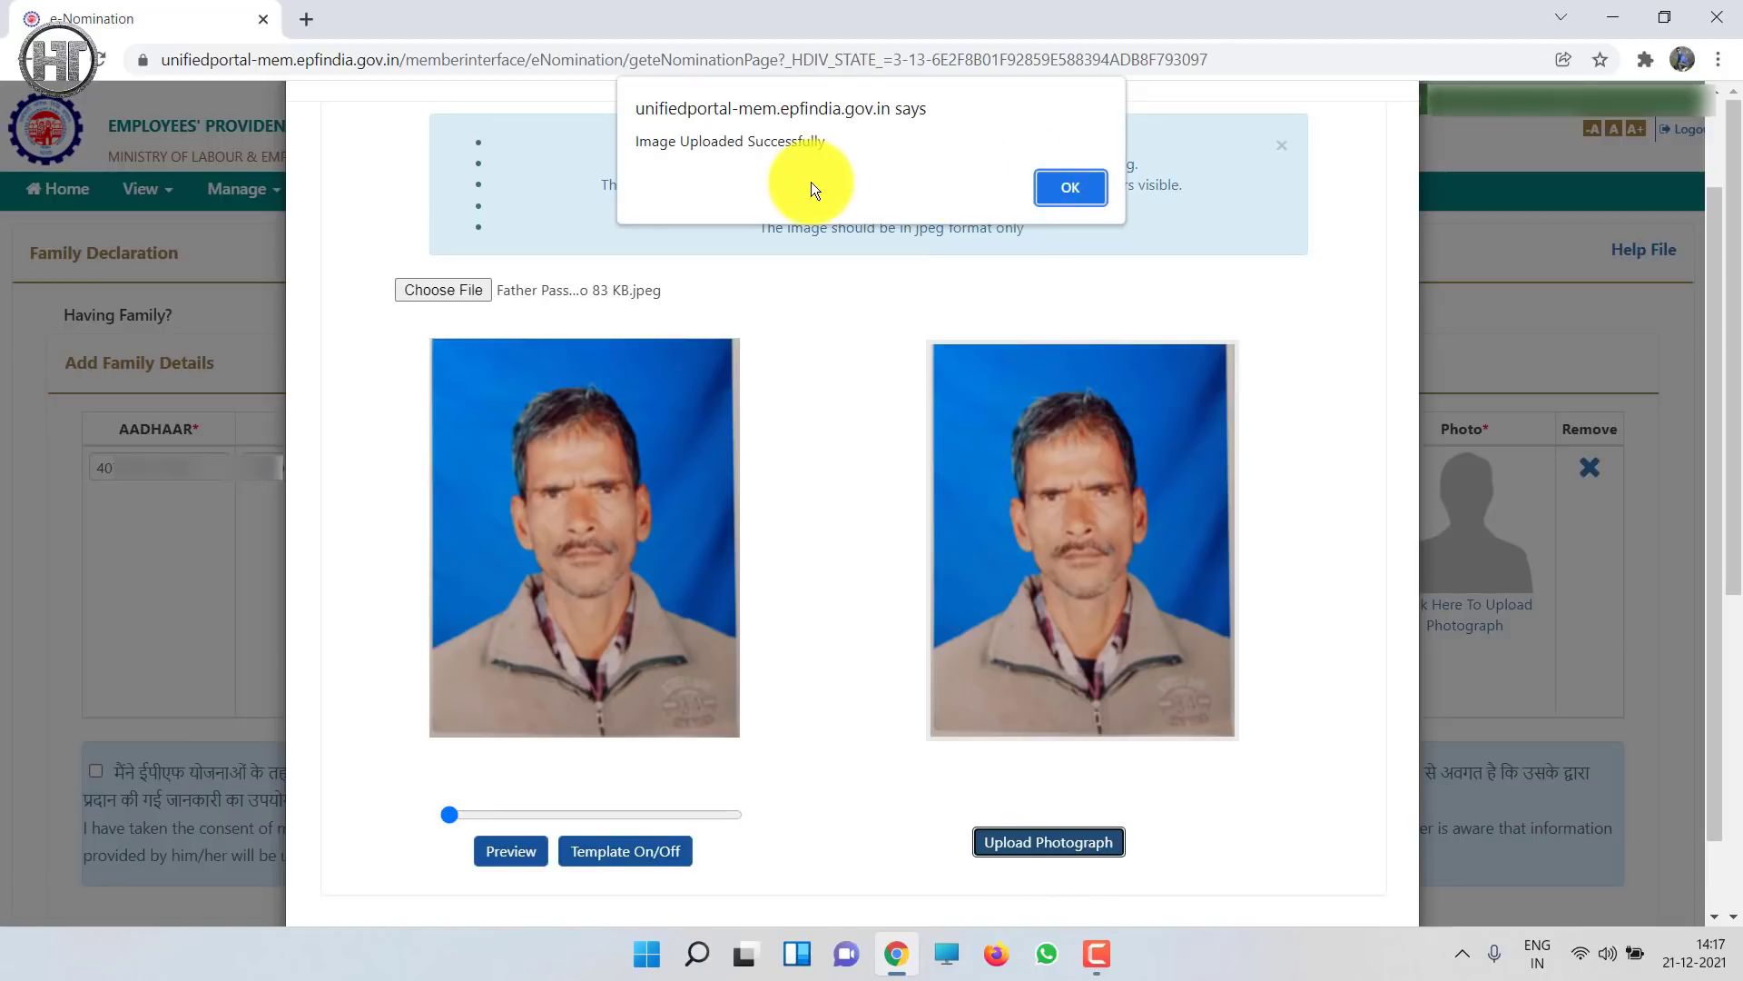
click(1088, 194)
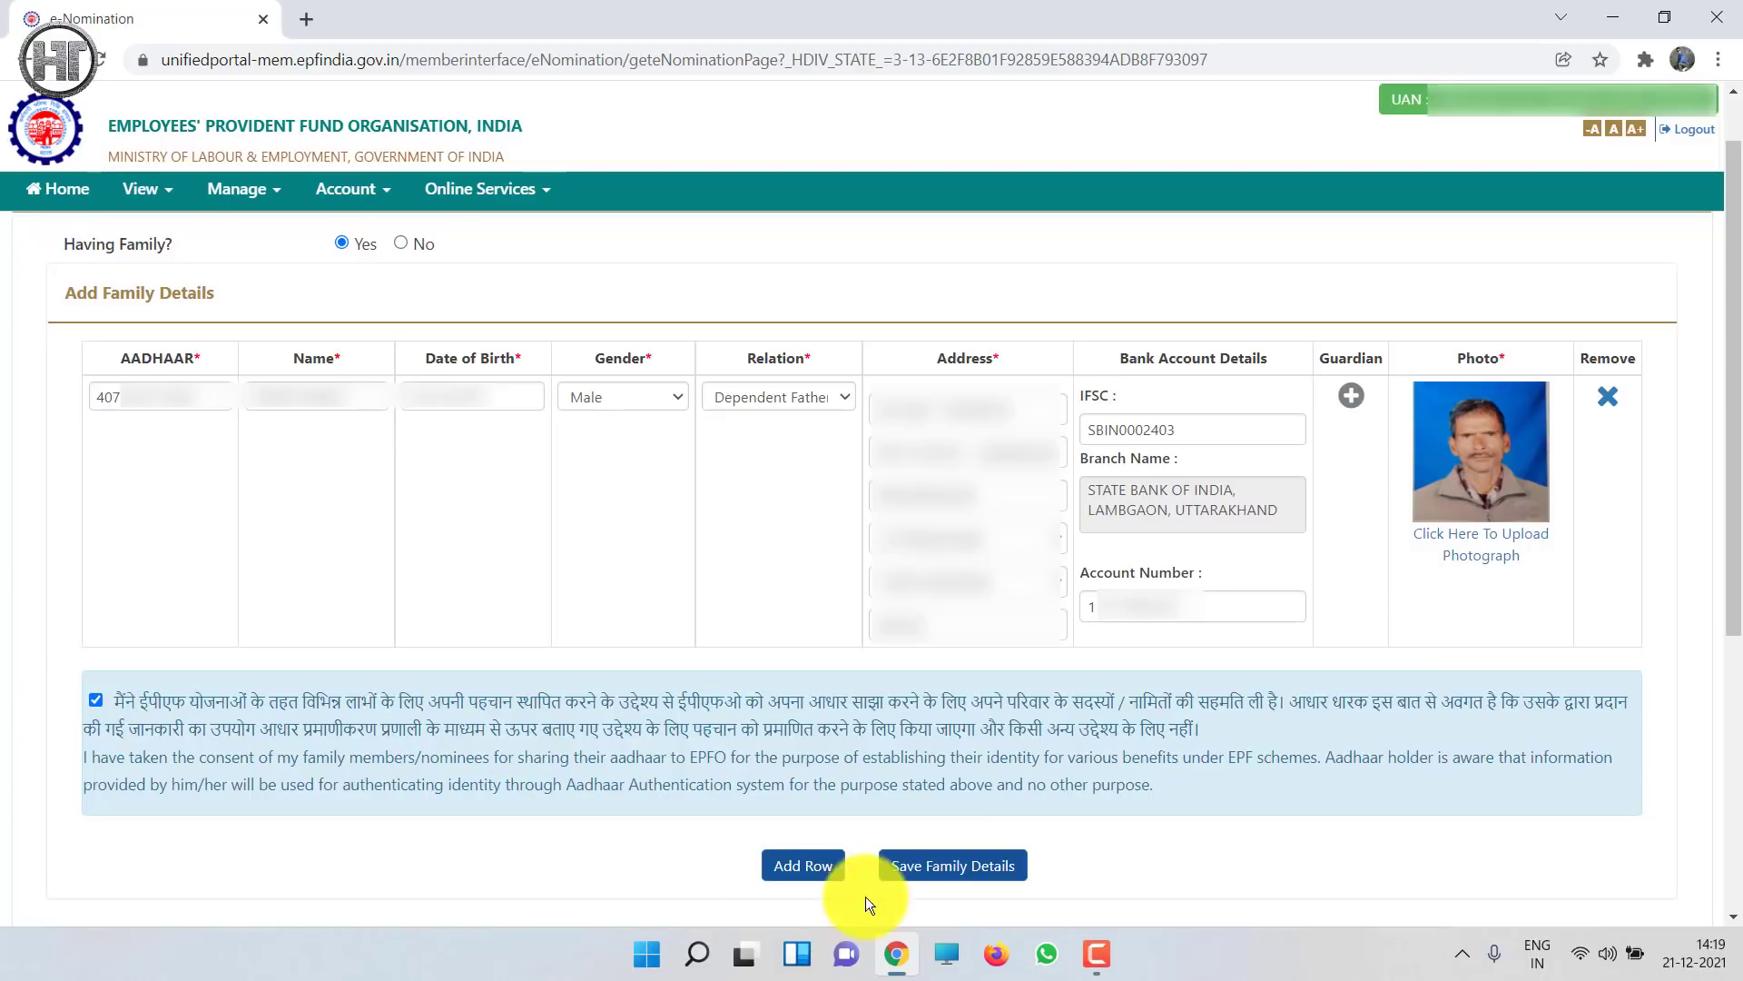
click(938, 871)
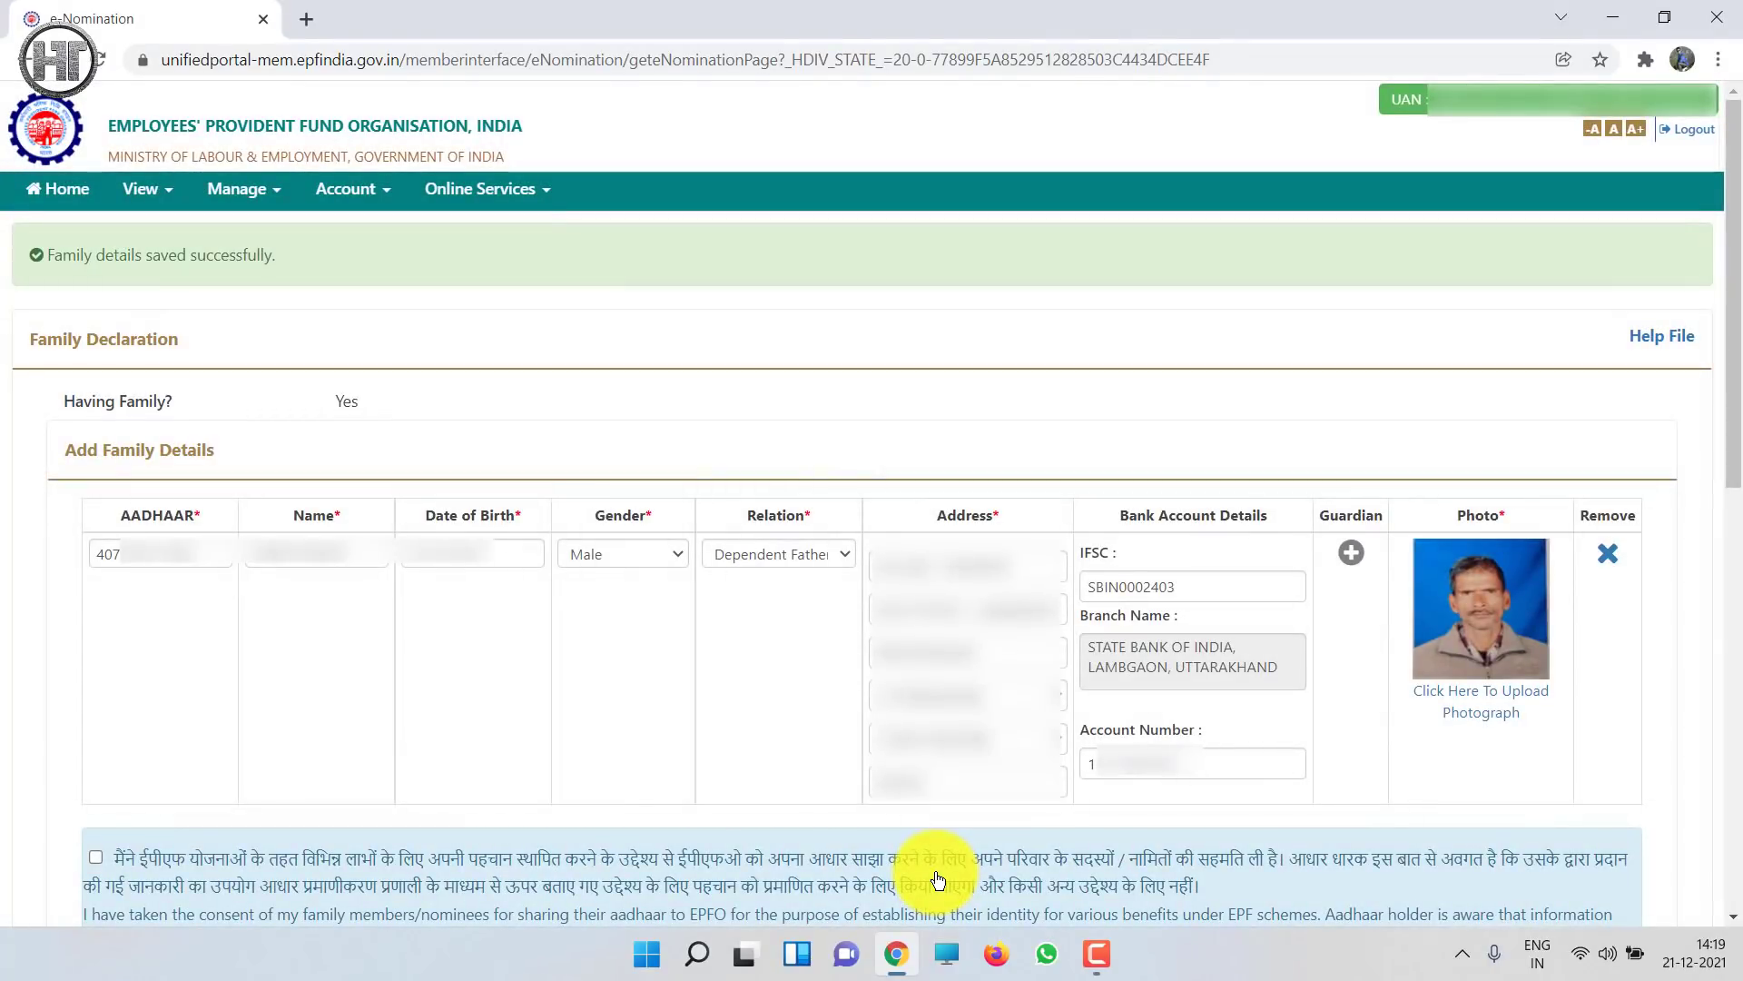
- Select the family member as EPF nominee with a 100% share and save the EPF nomination
scroll(40, 247, down, 10)
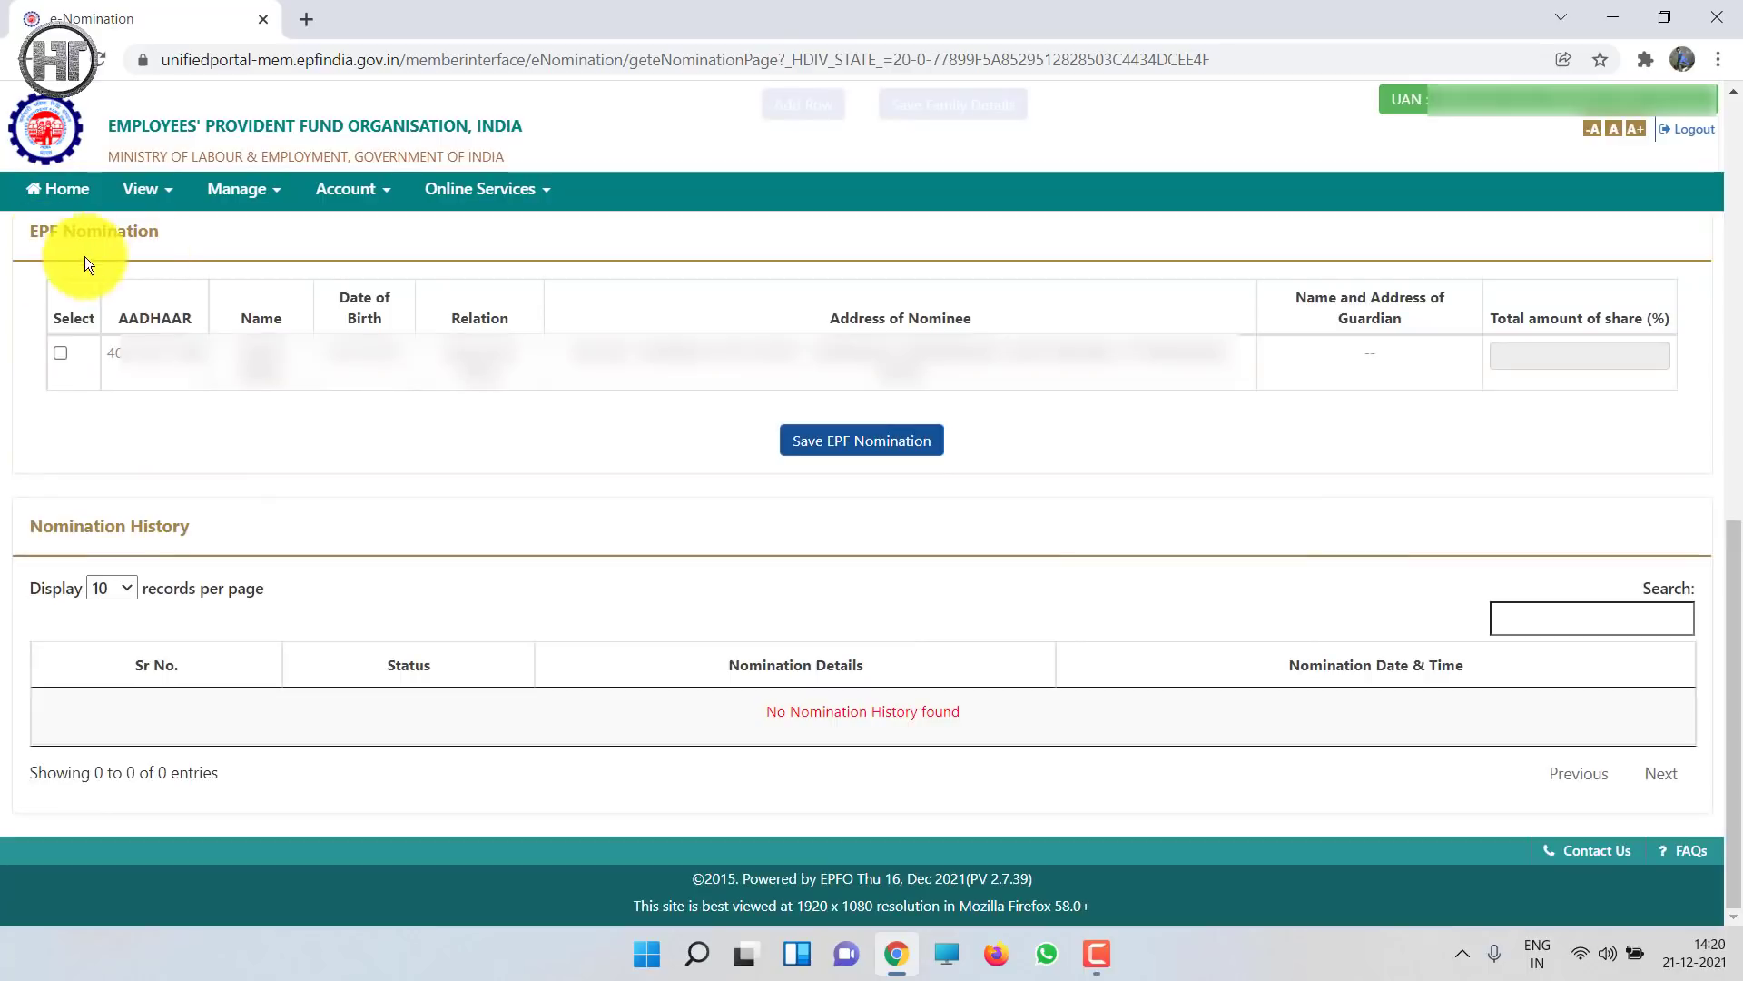
click(60, 354)
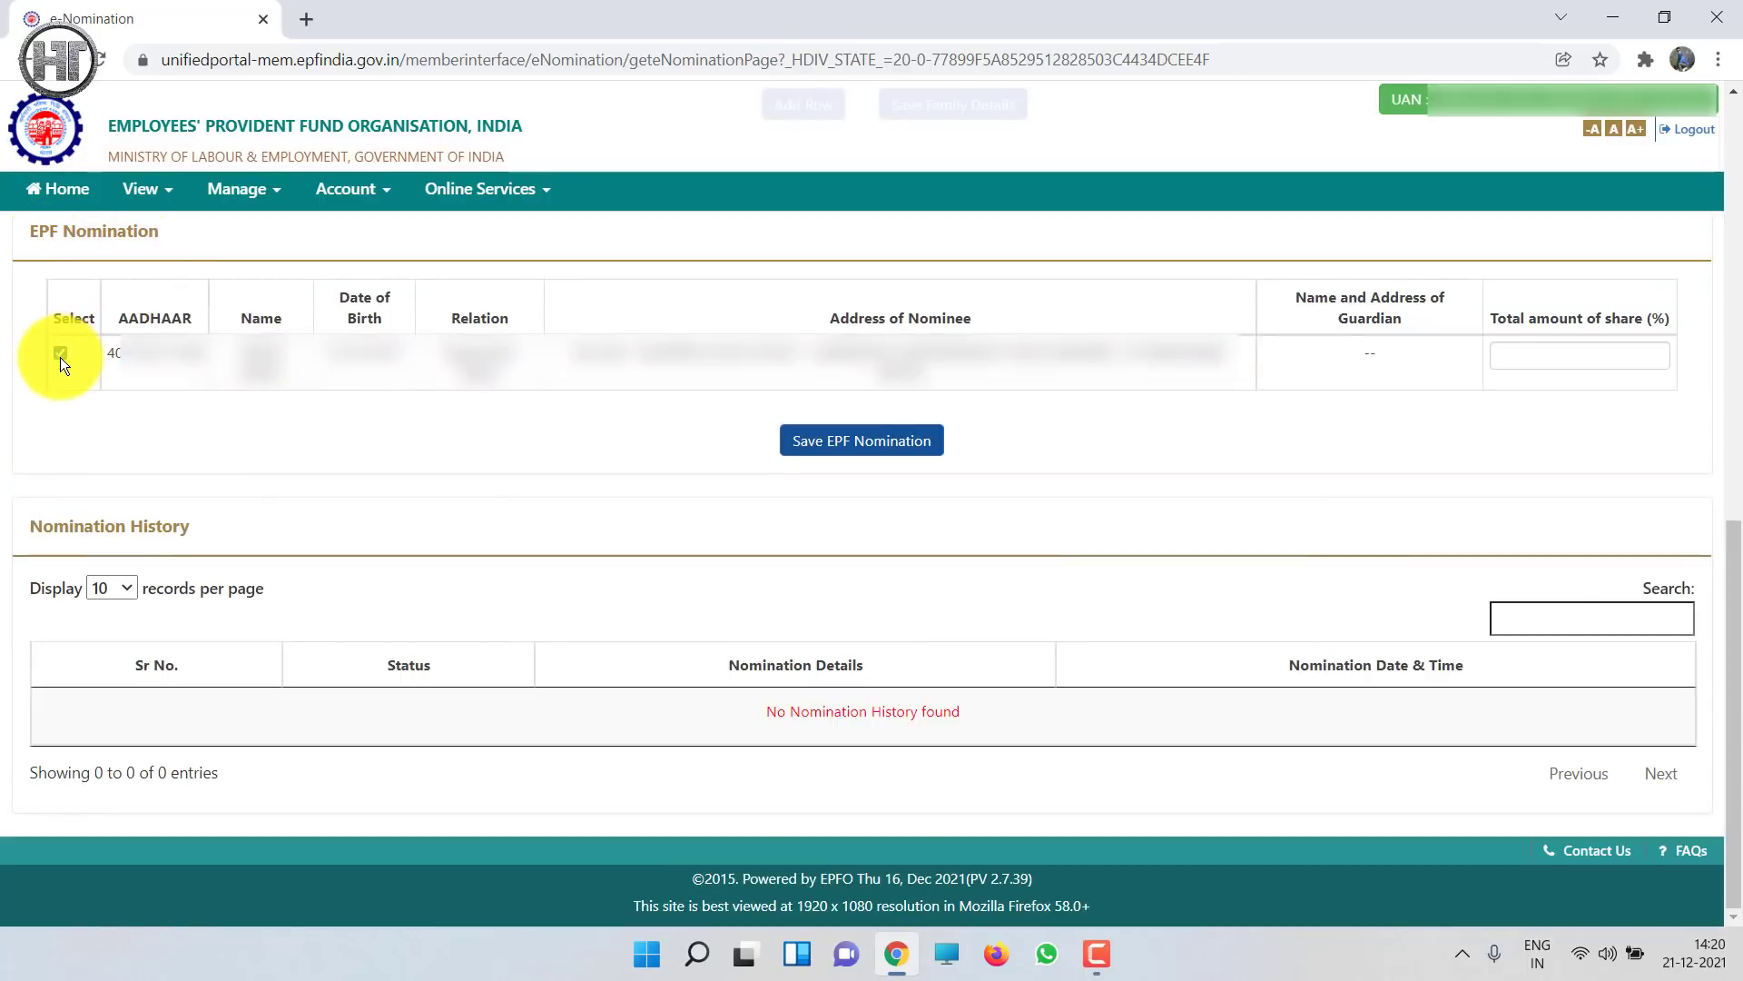
click(1569, 355)
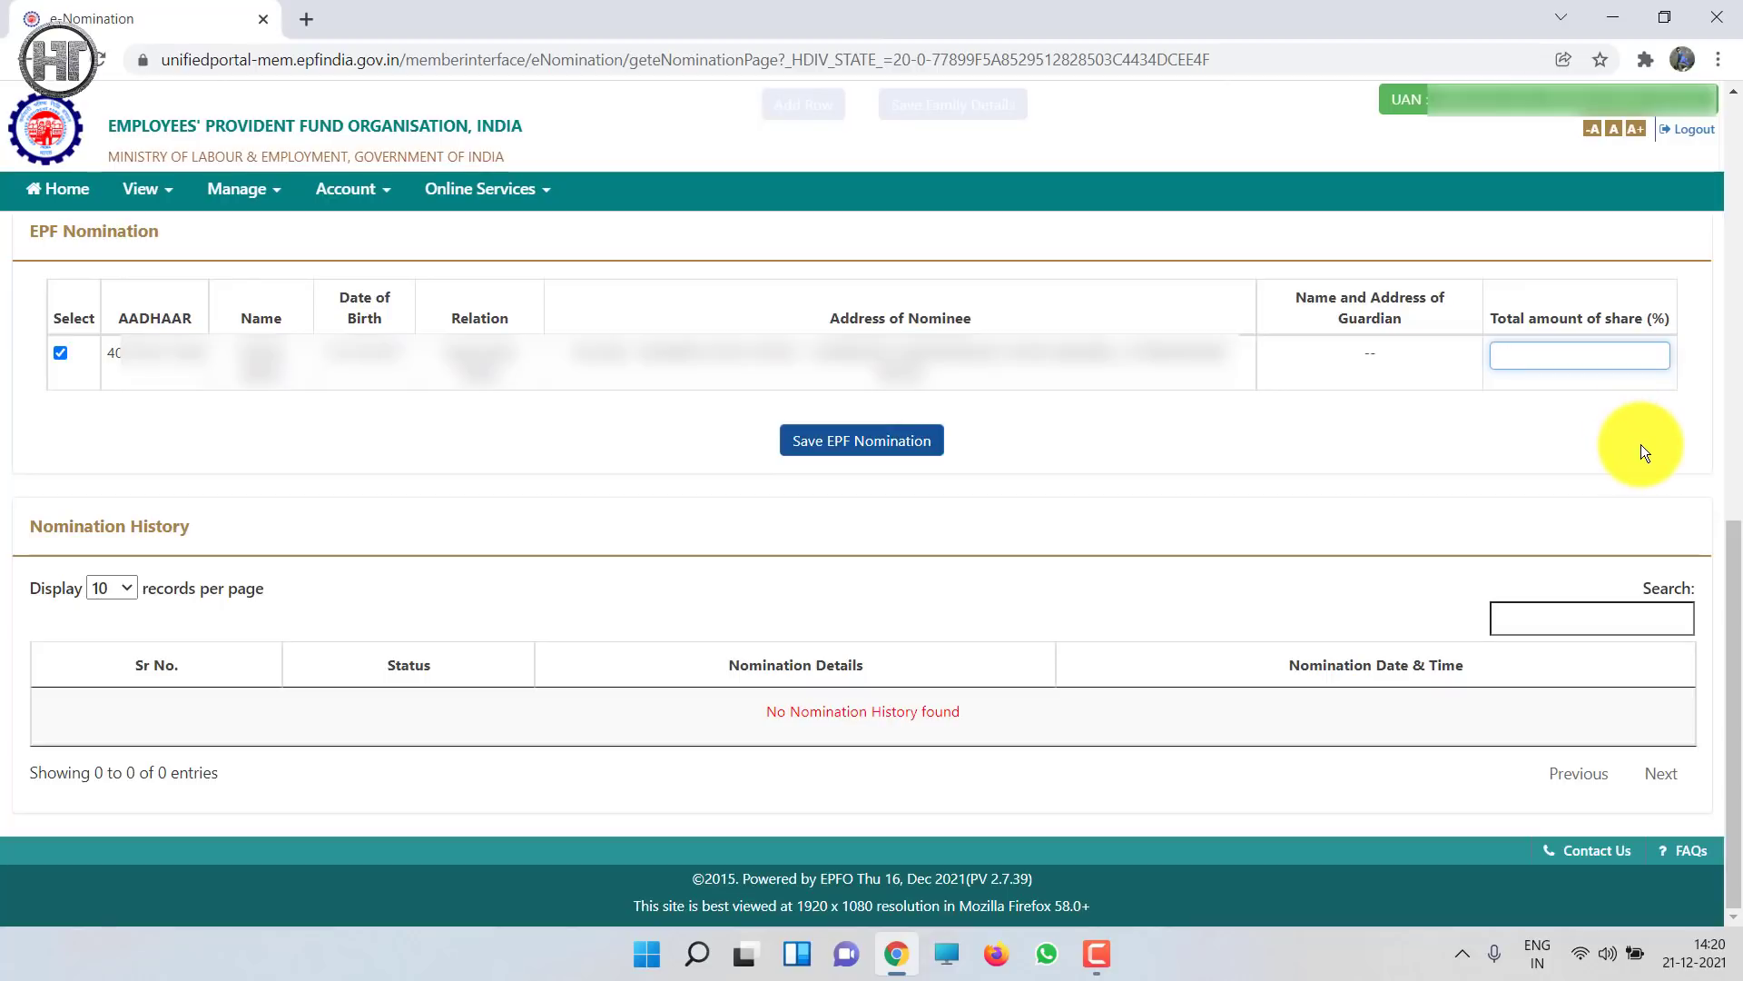
text(100)
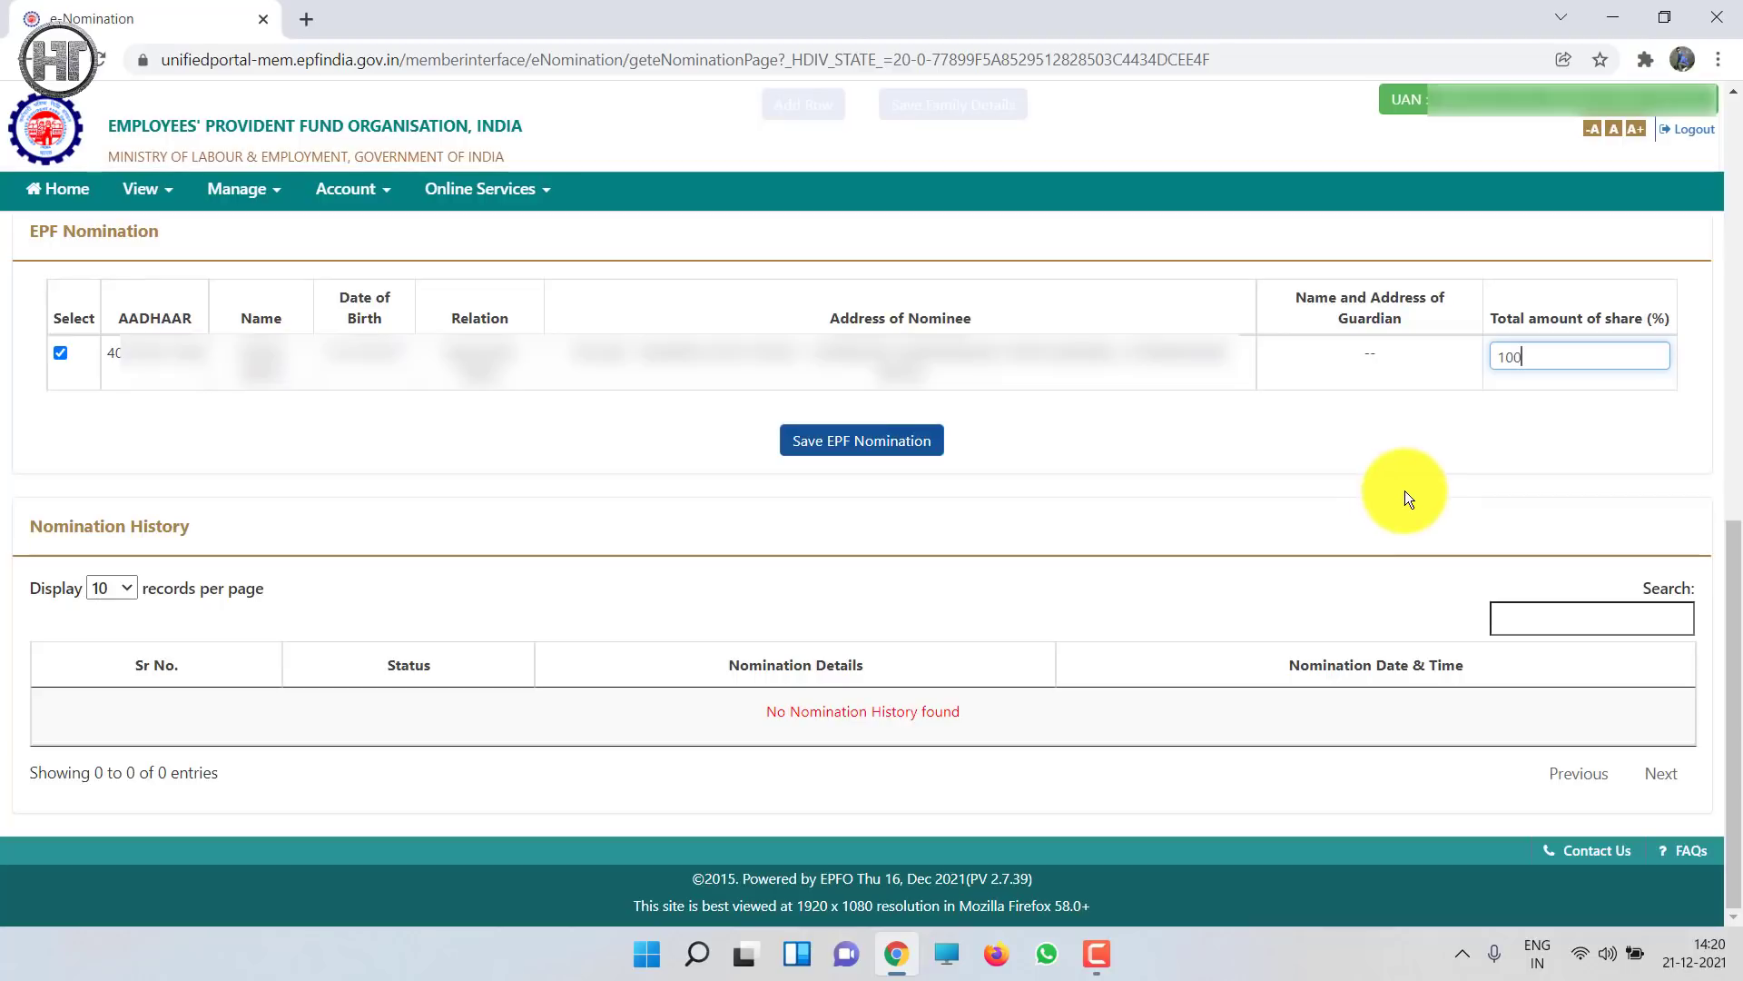
click(873, 456)
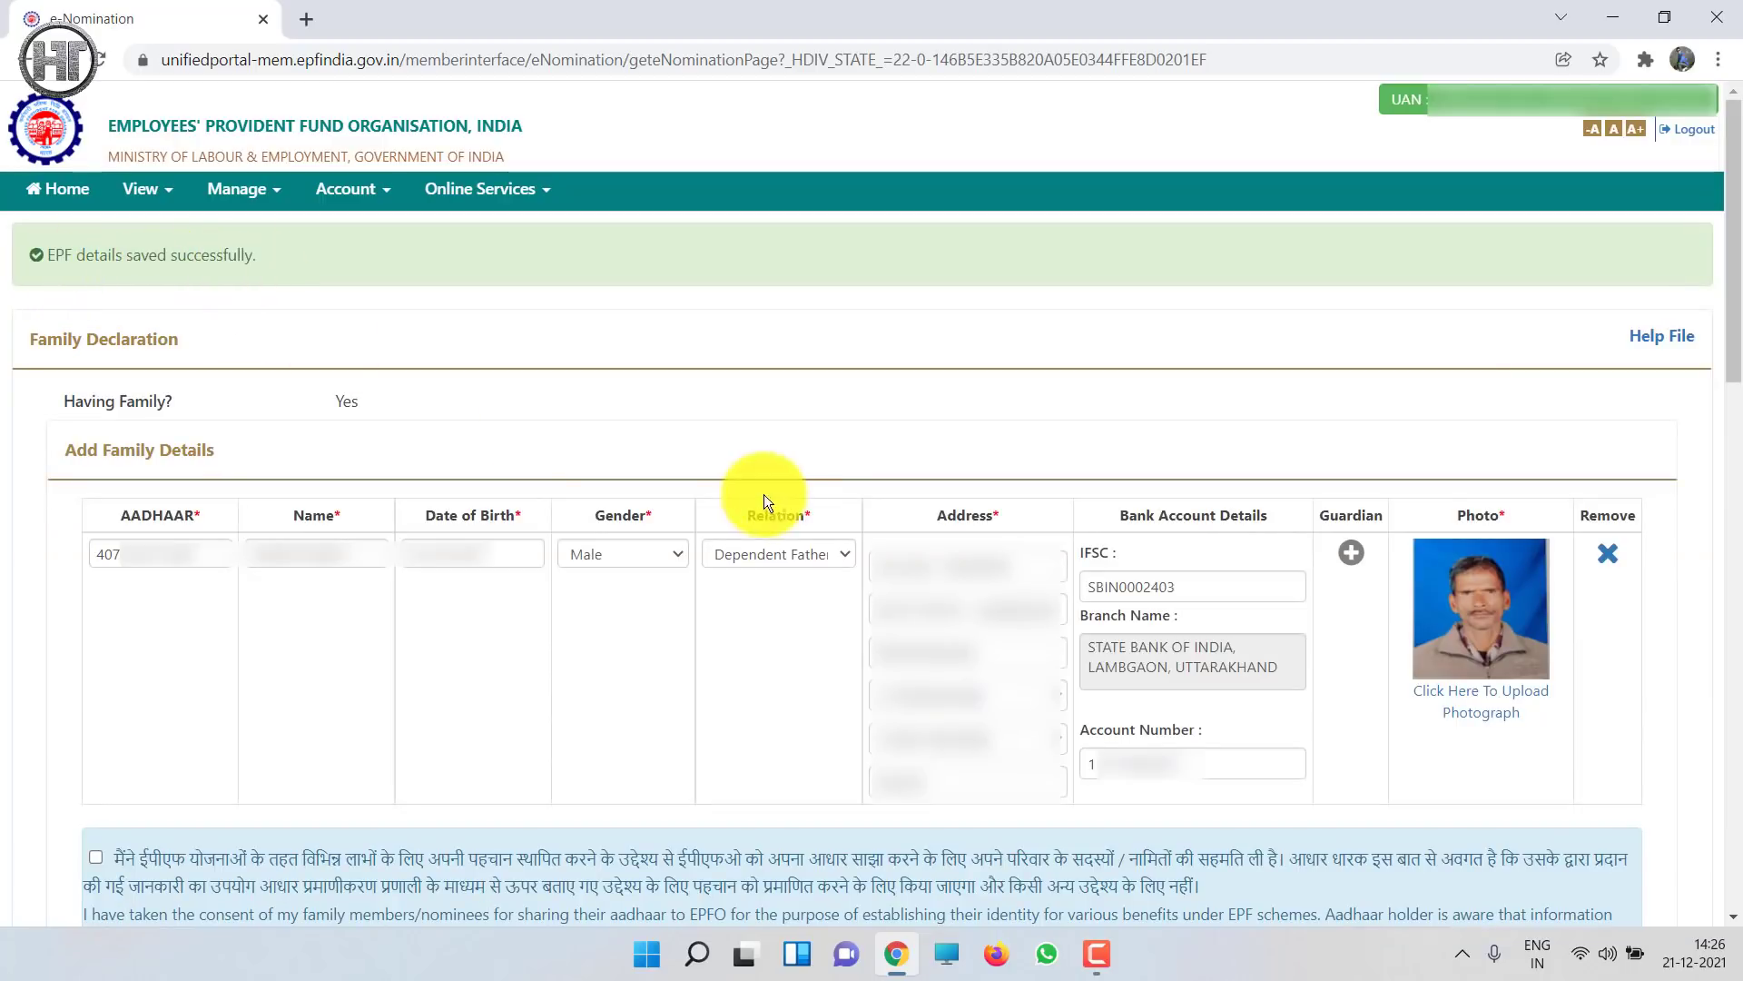
- Save the EPS nomination and view the pending nomination's Form 2 document
scroll(505, 708, down, 9)
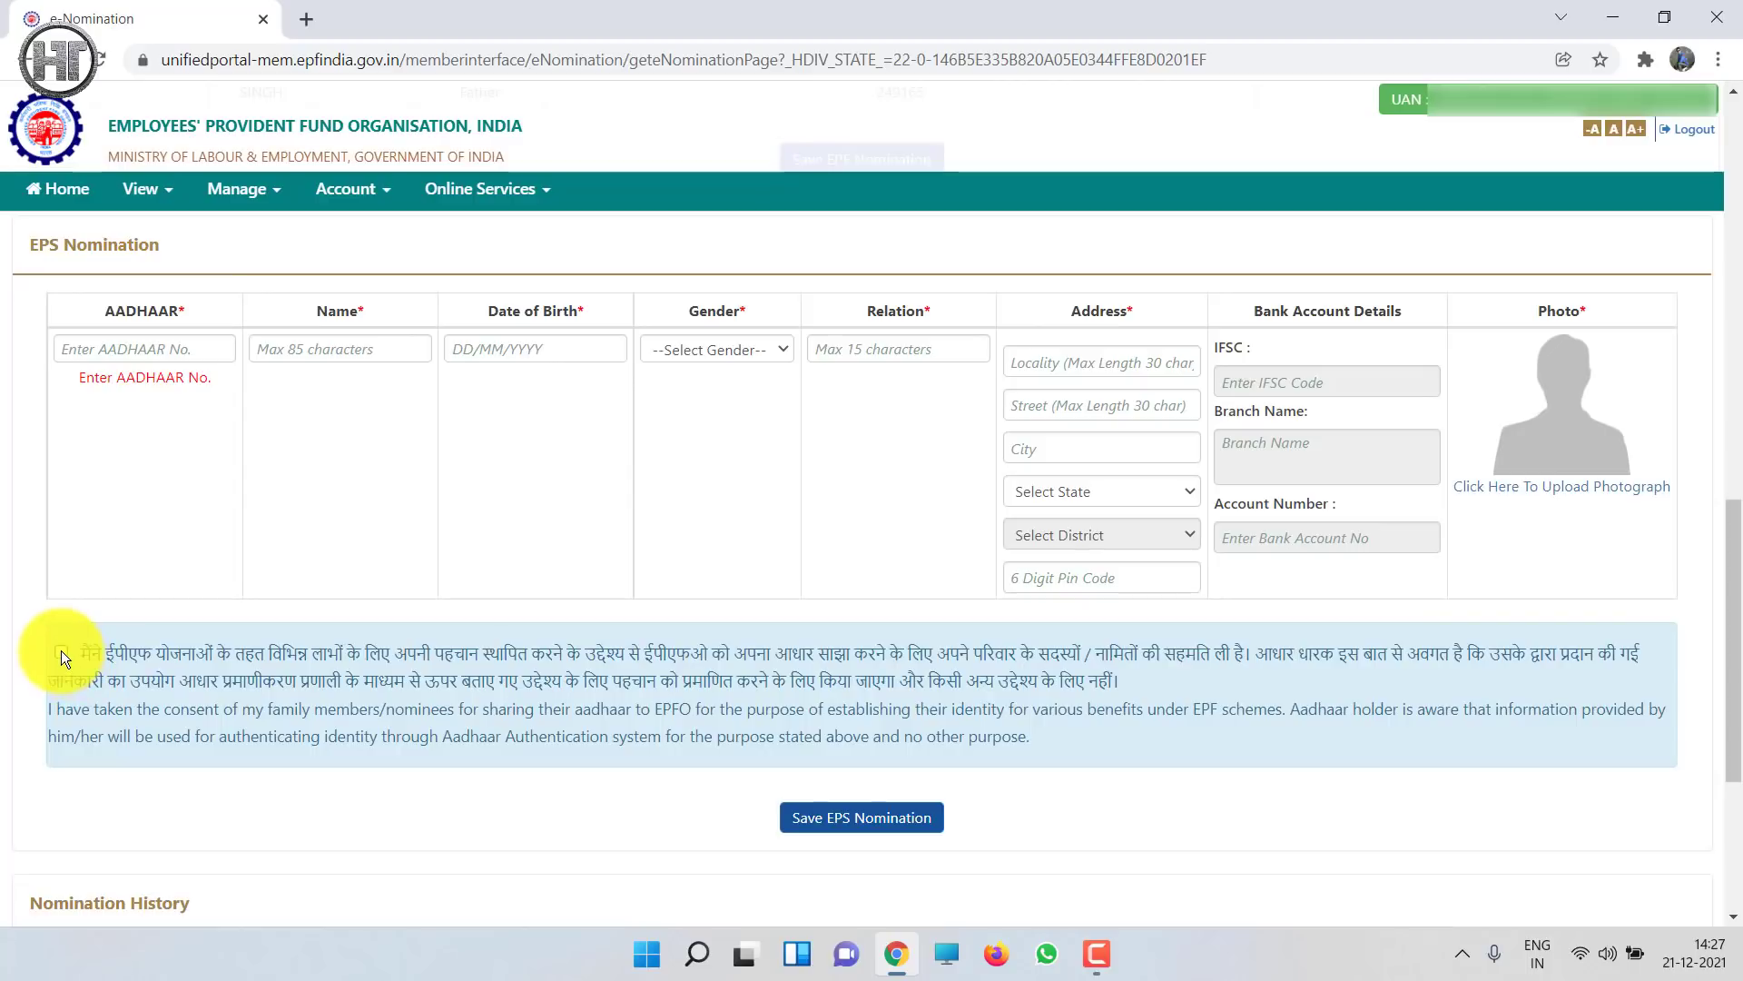
click(876, 825)
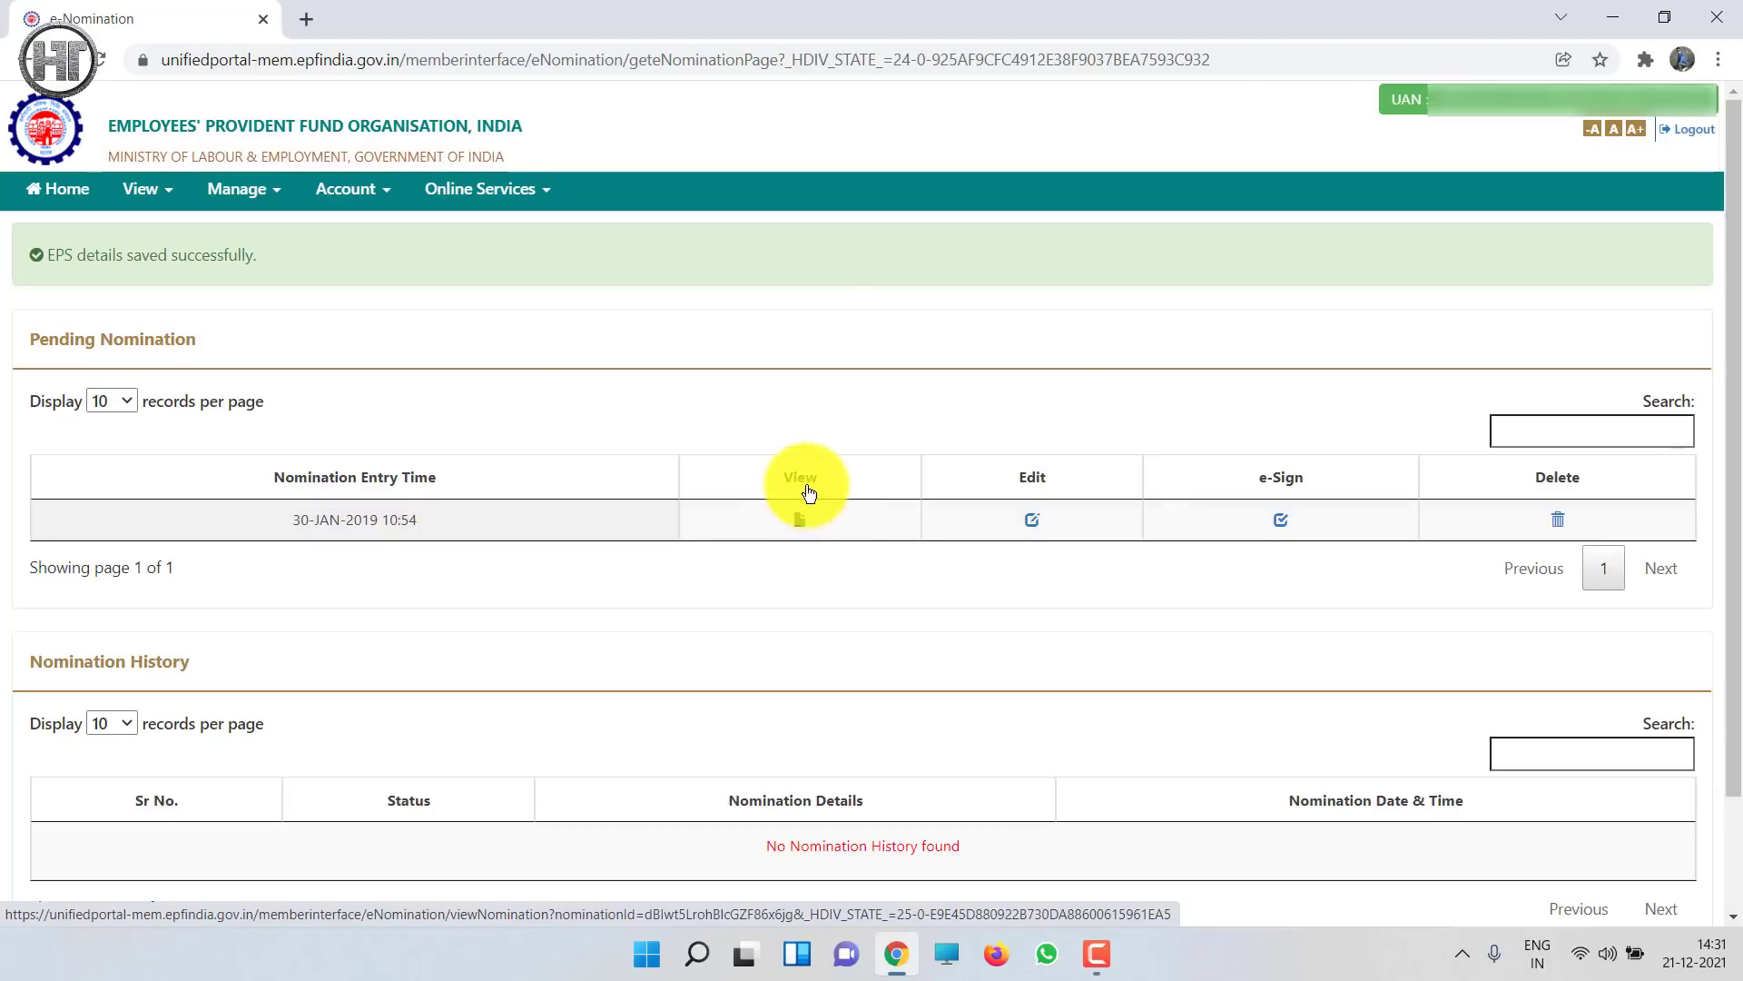
click(800, 524)
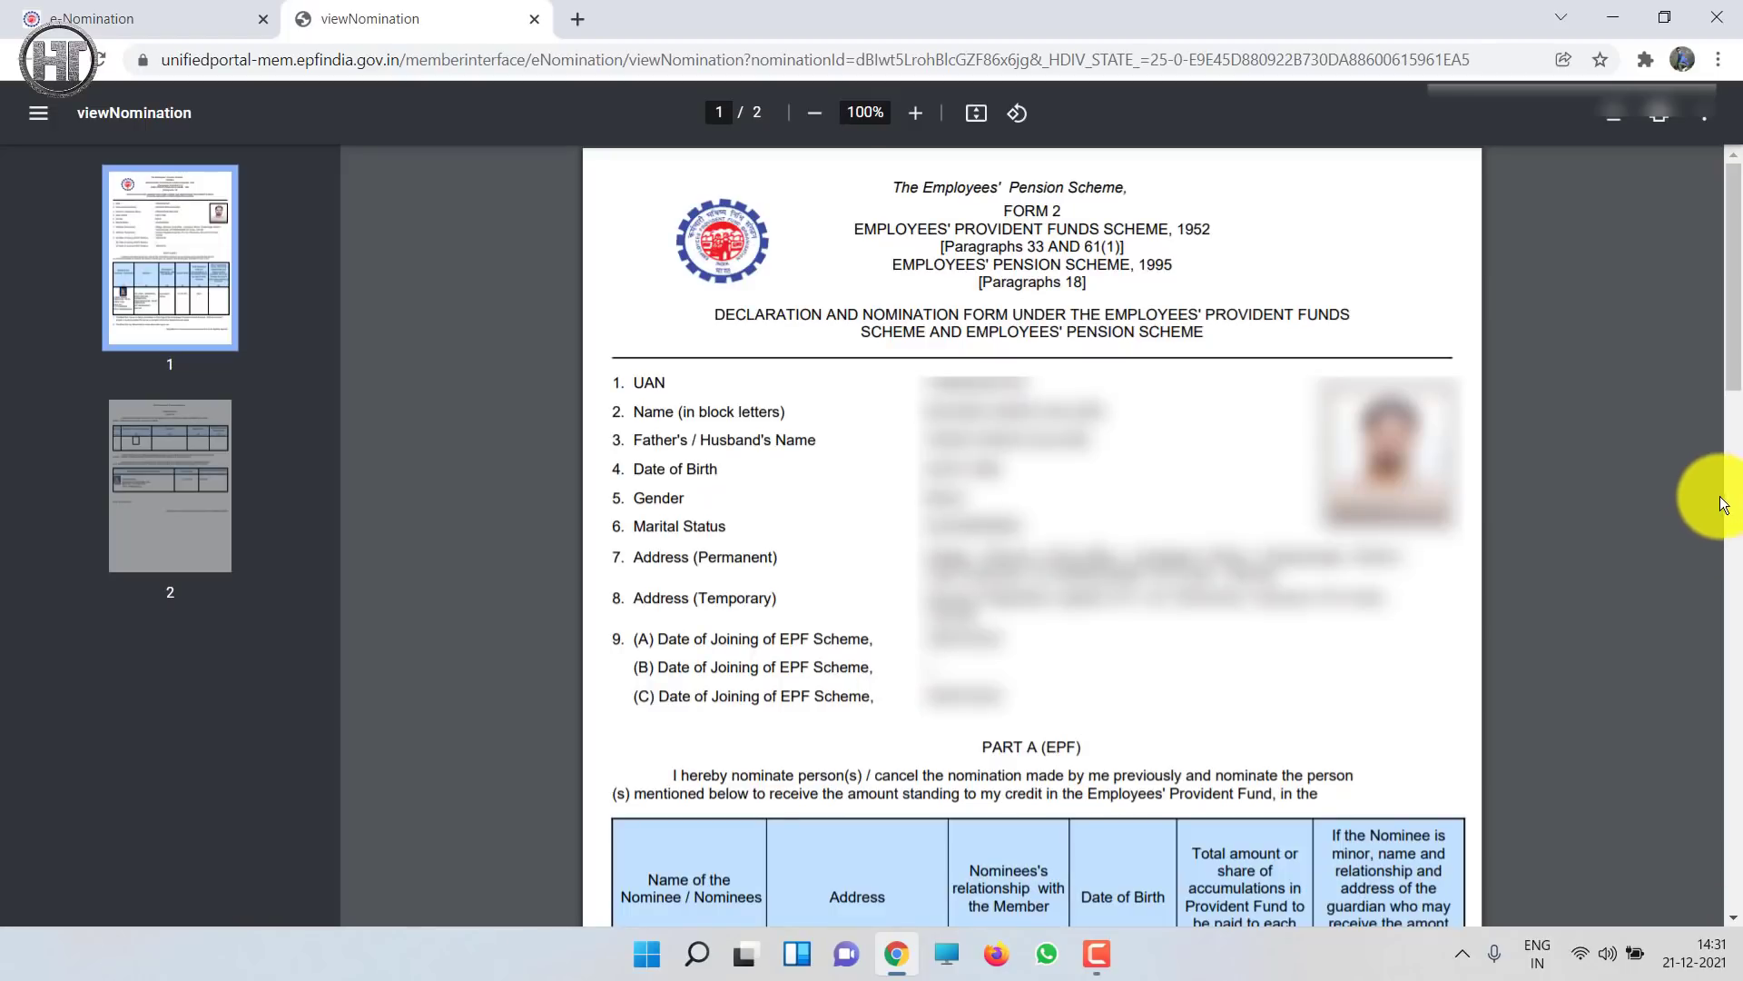
click(533, 19)
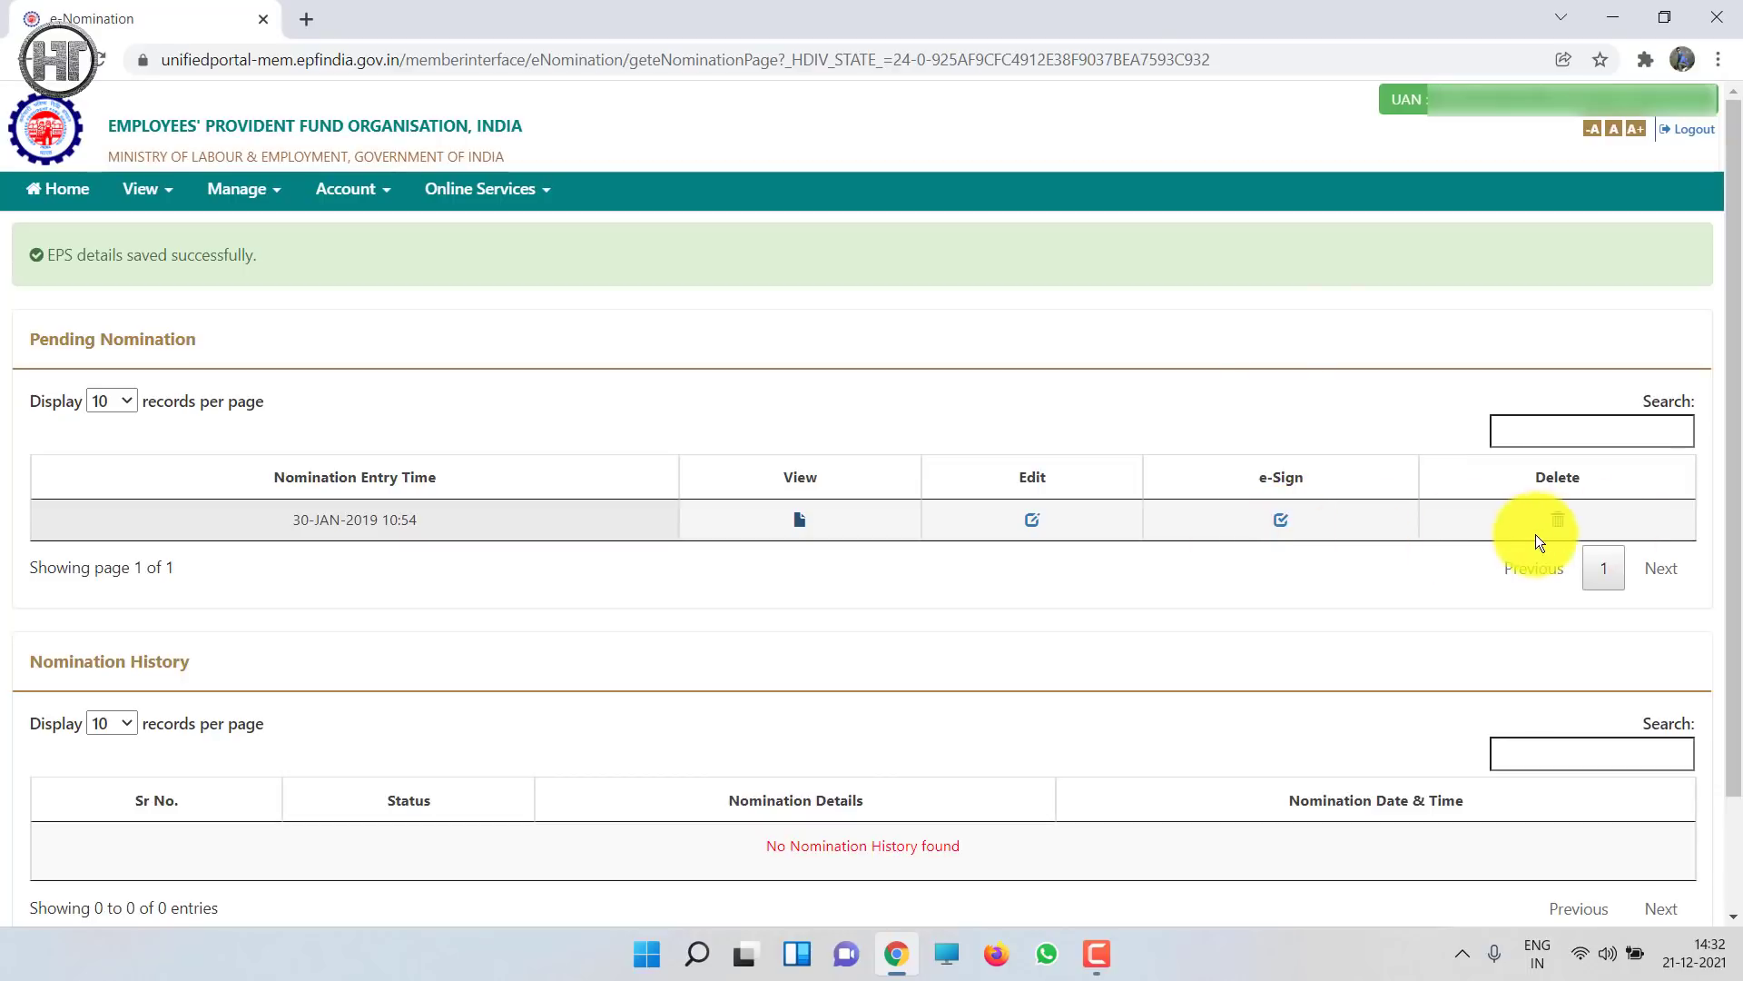
- Proceed with eSign registration for the pending nomination, enter the Aadhaar Virtual ID, give consent and verify the demographic authentication
click(1280, 520)
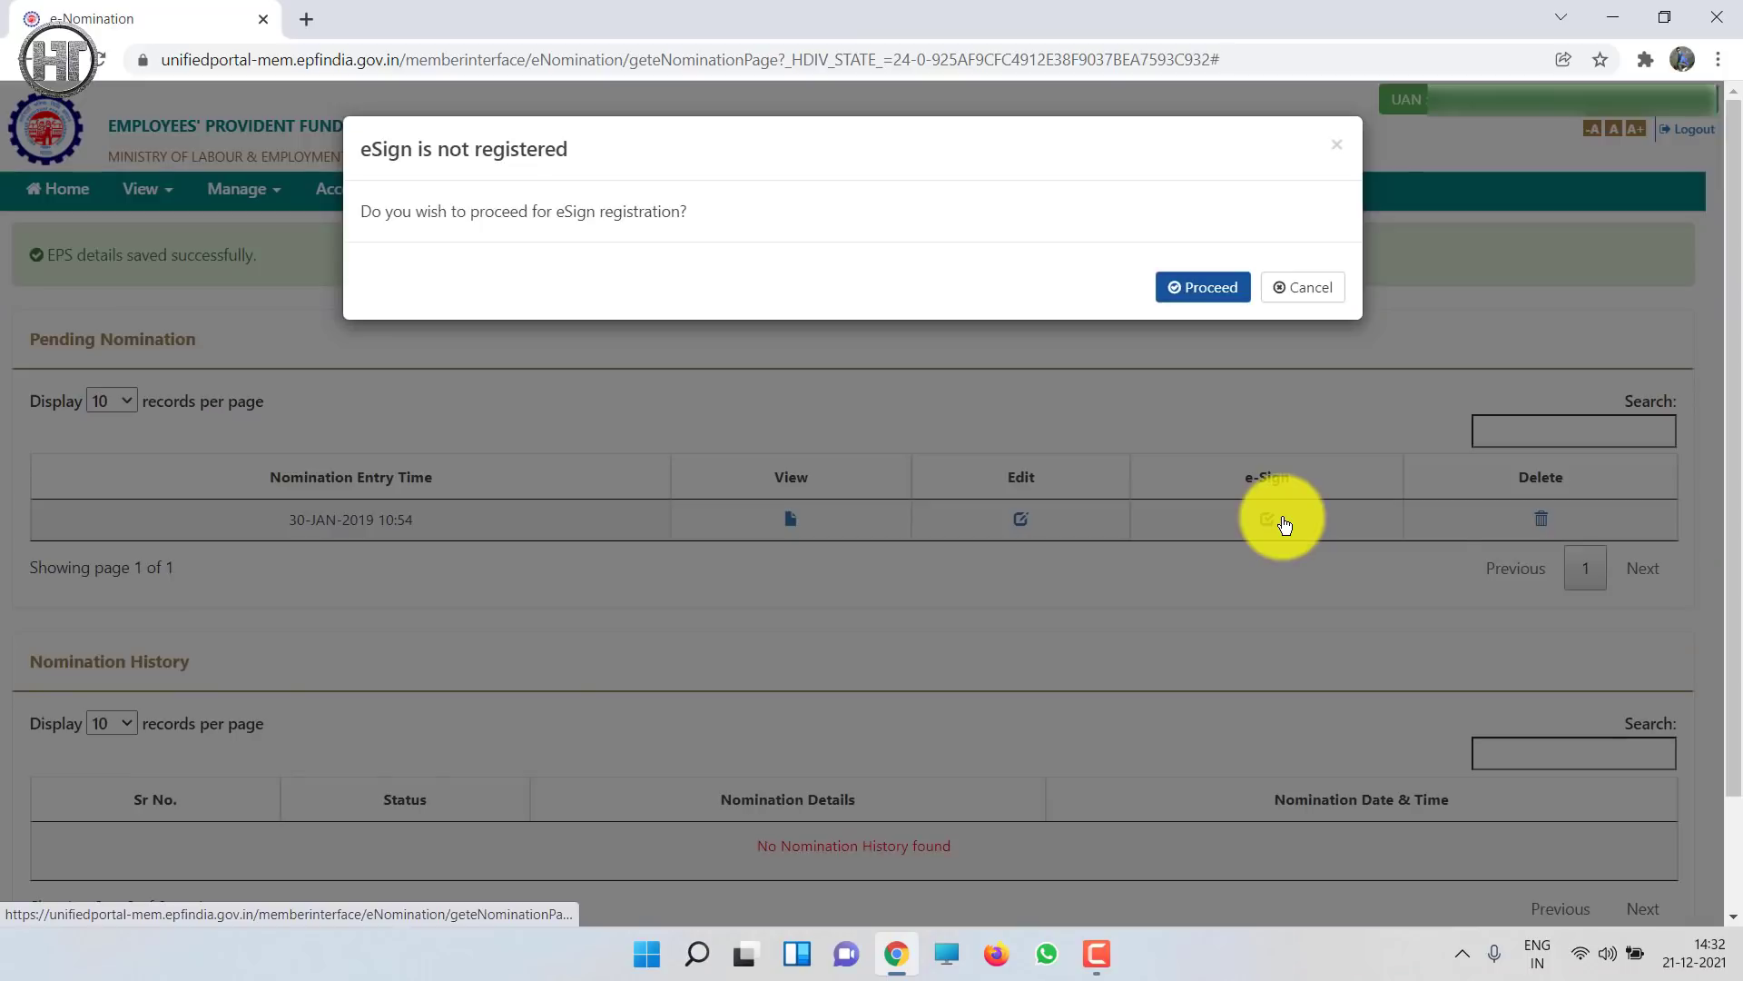
click(1226, 289)
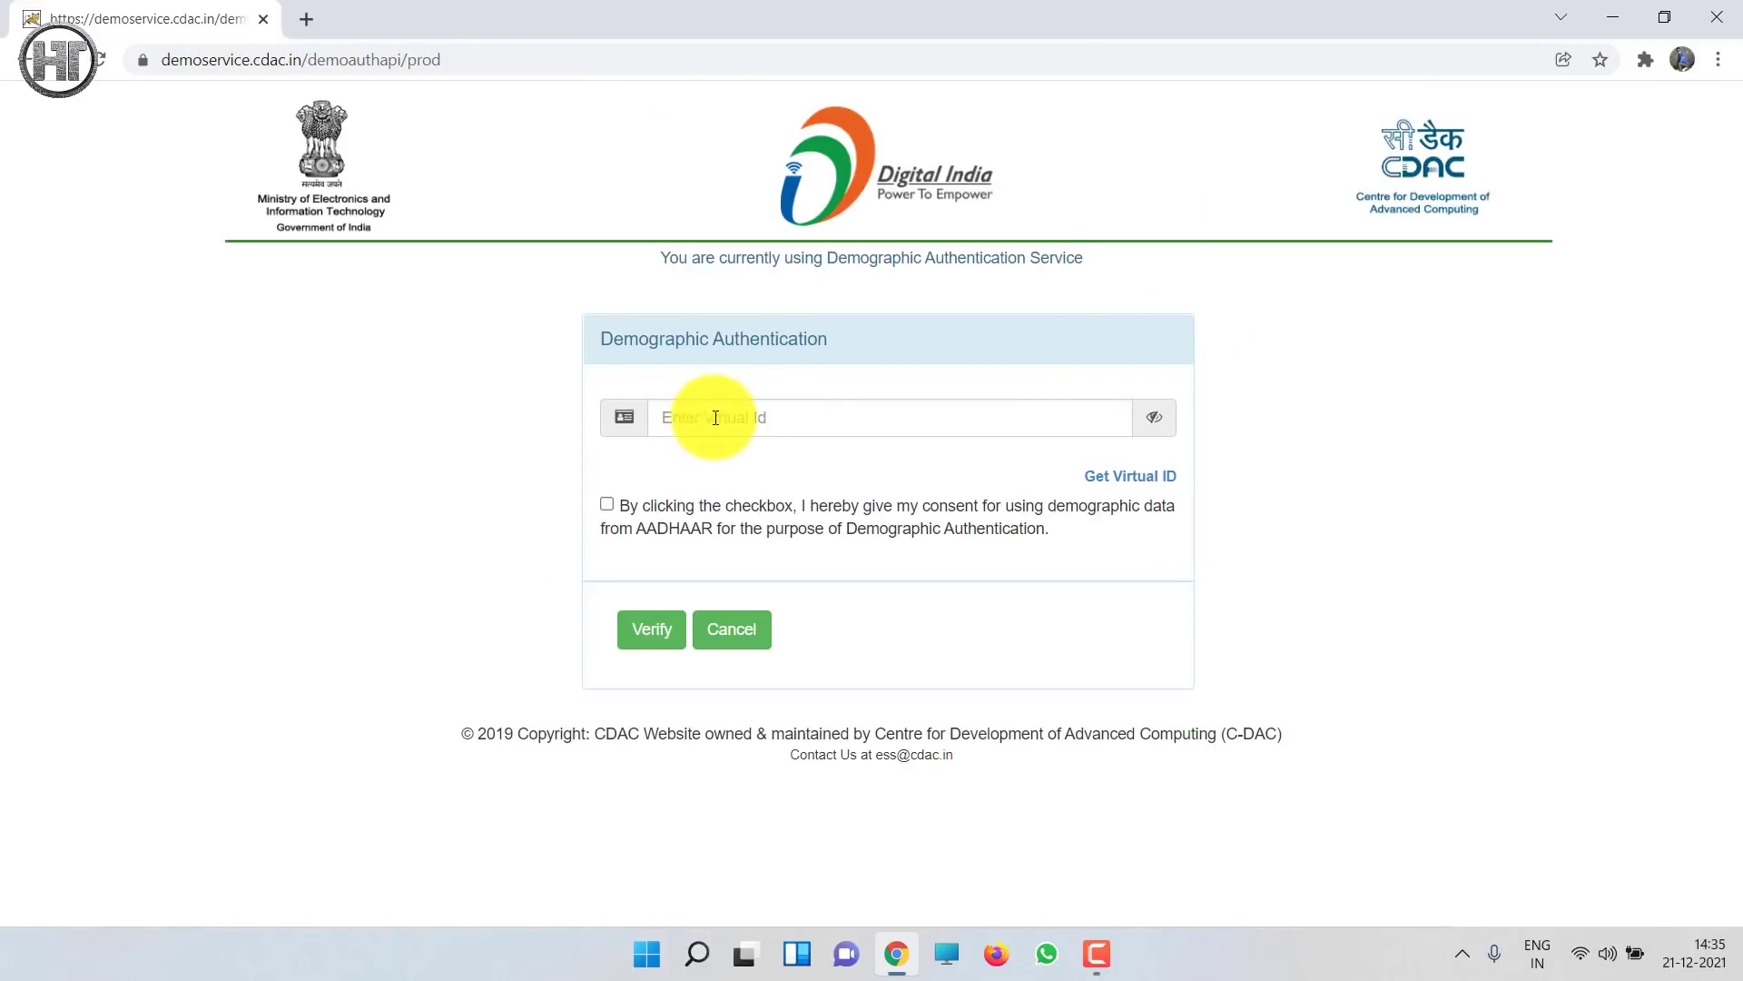
click(762, 429)
key(ctrl+v)
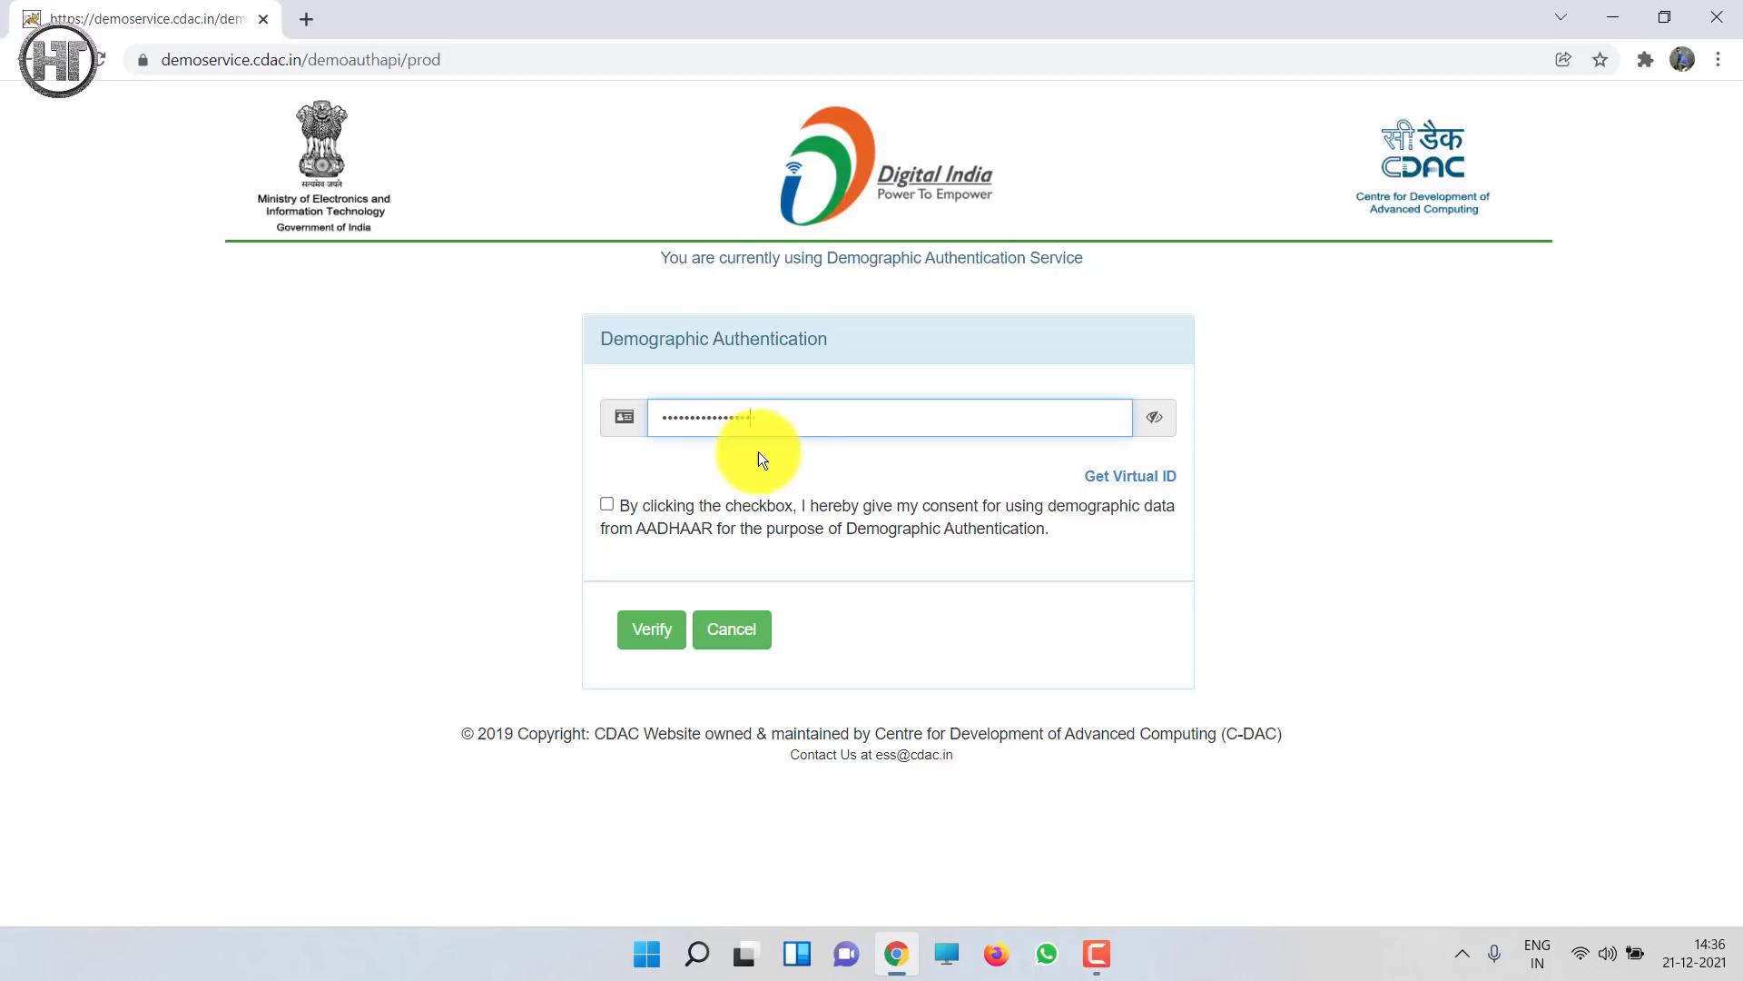
click(606, 504)
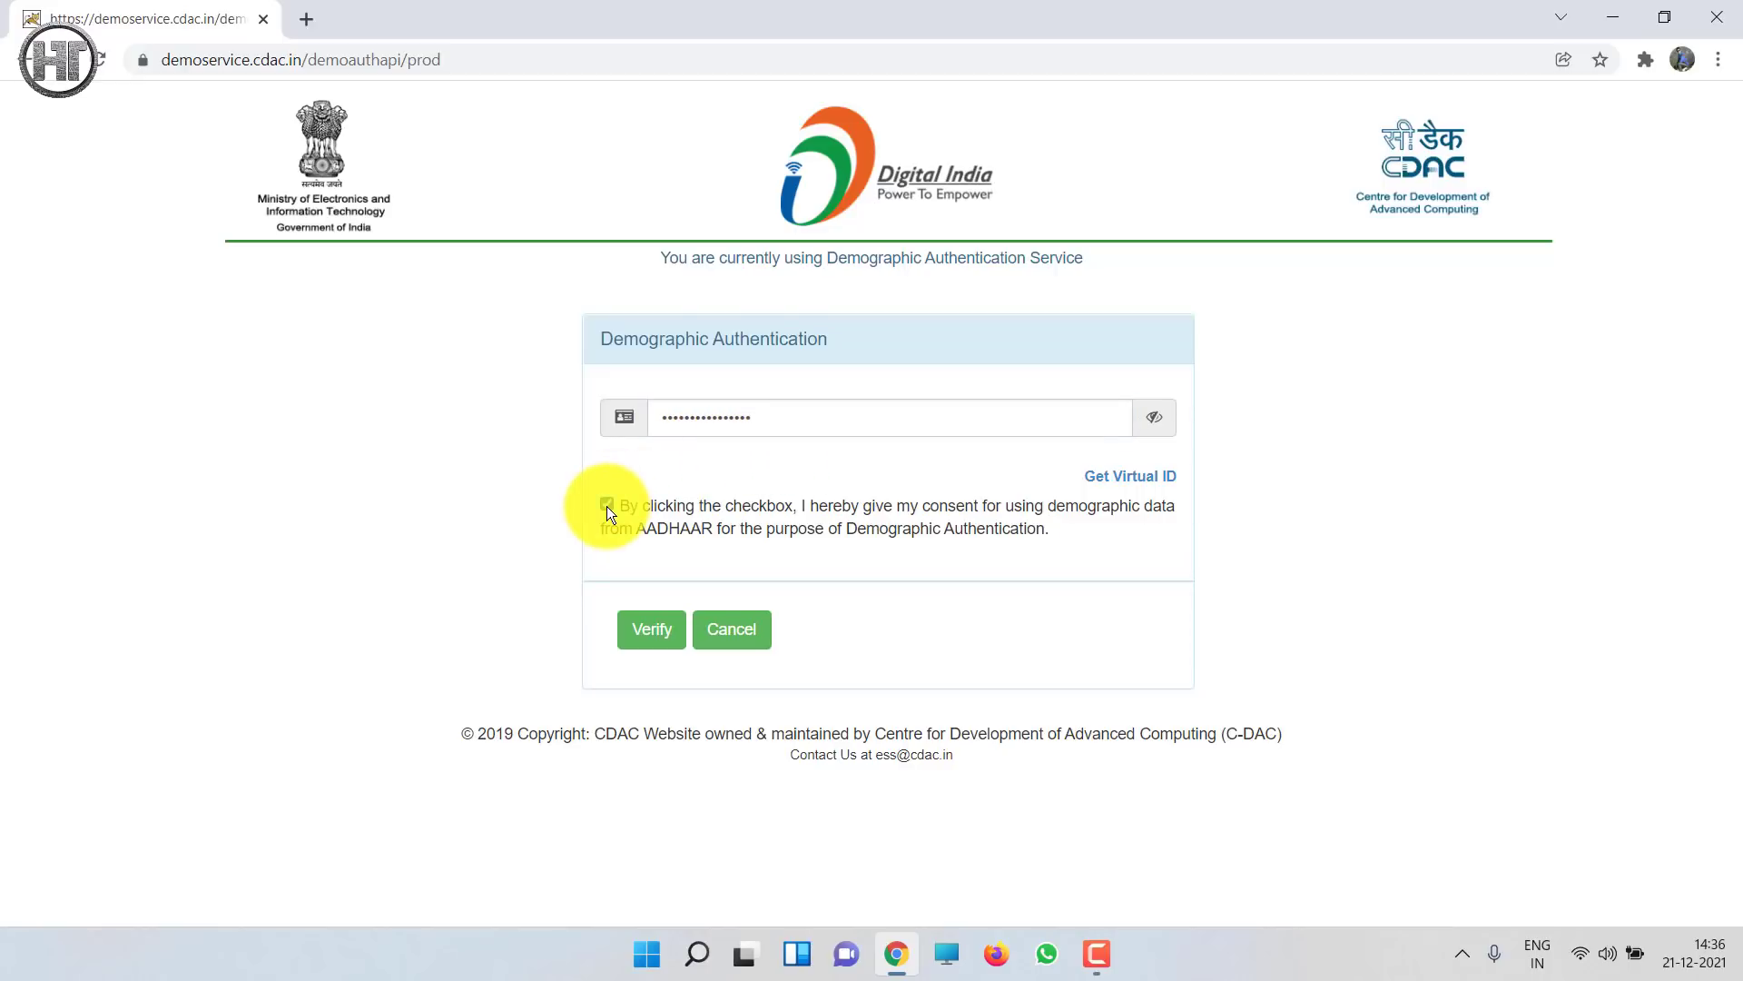
click(648, 650)
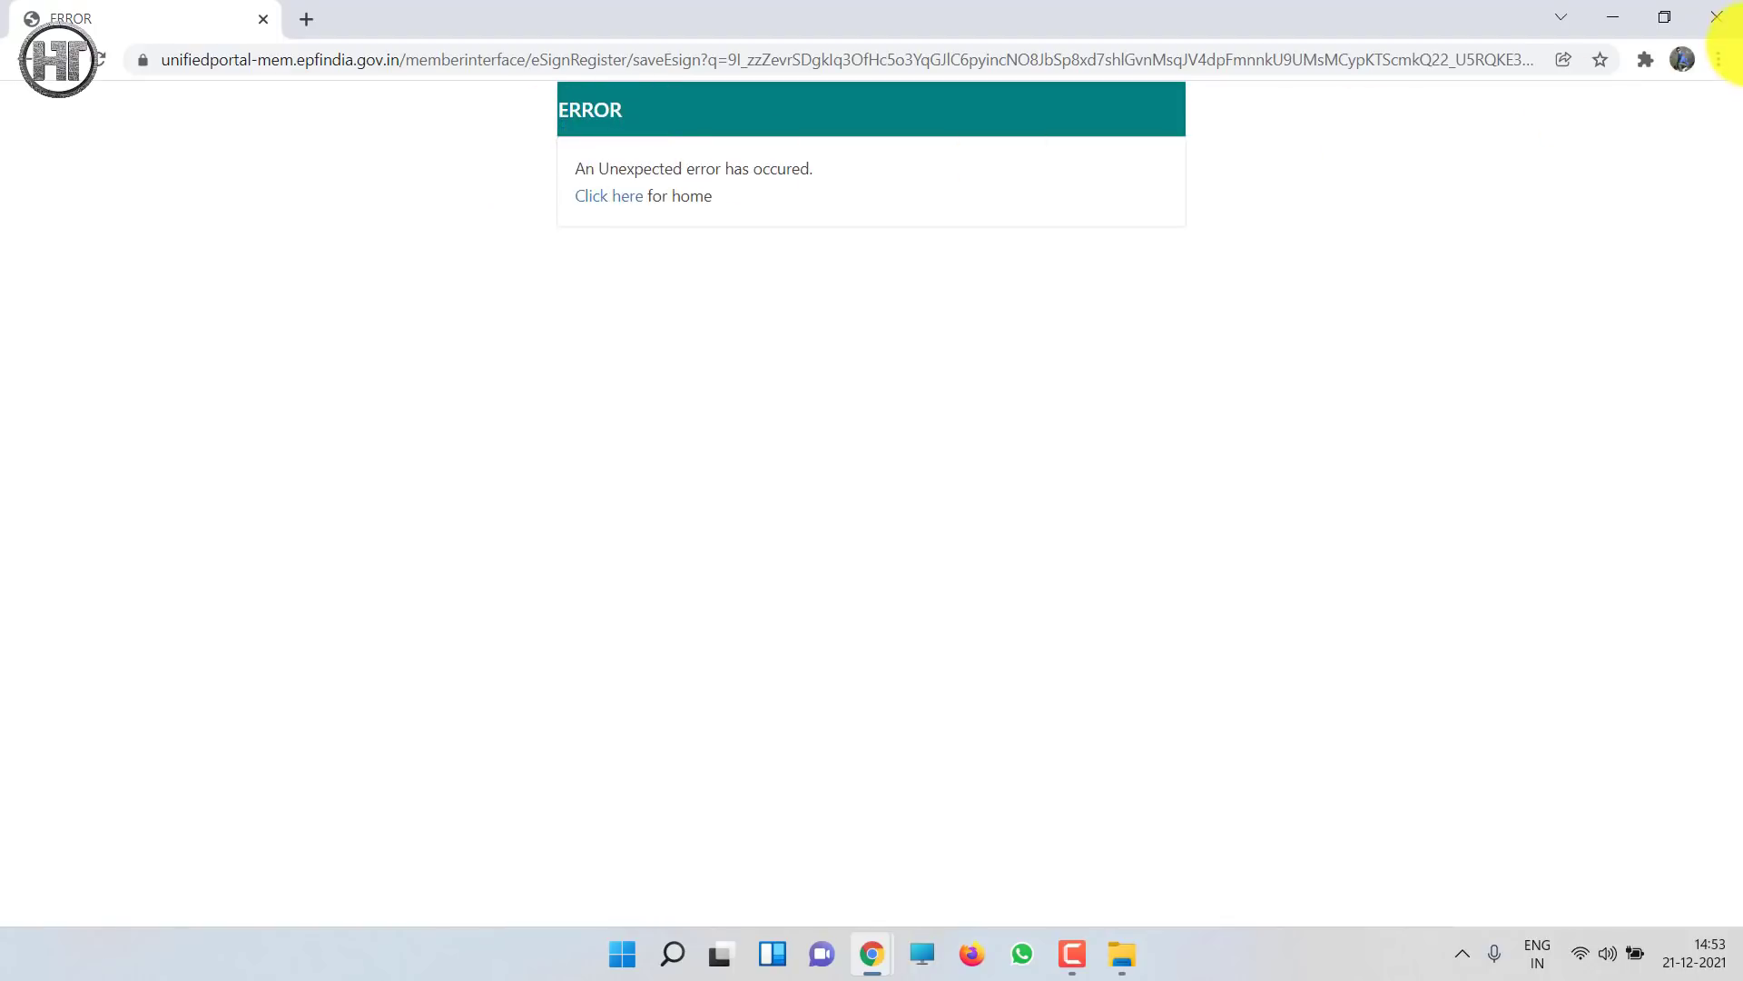
- Change the browser's default pop-ups and redirects behavior to "Sites can send pop-ups and use redirects"
click(1718, 60)
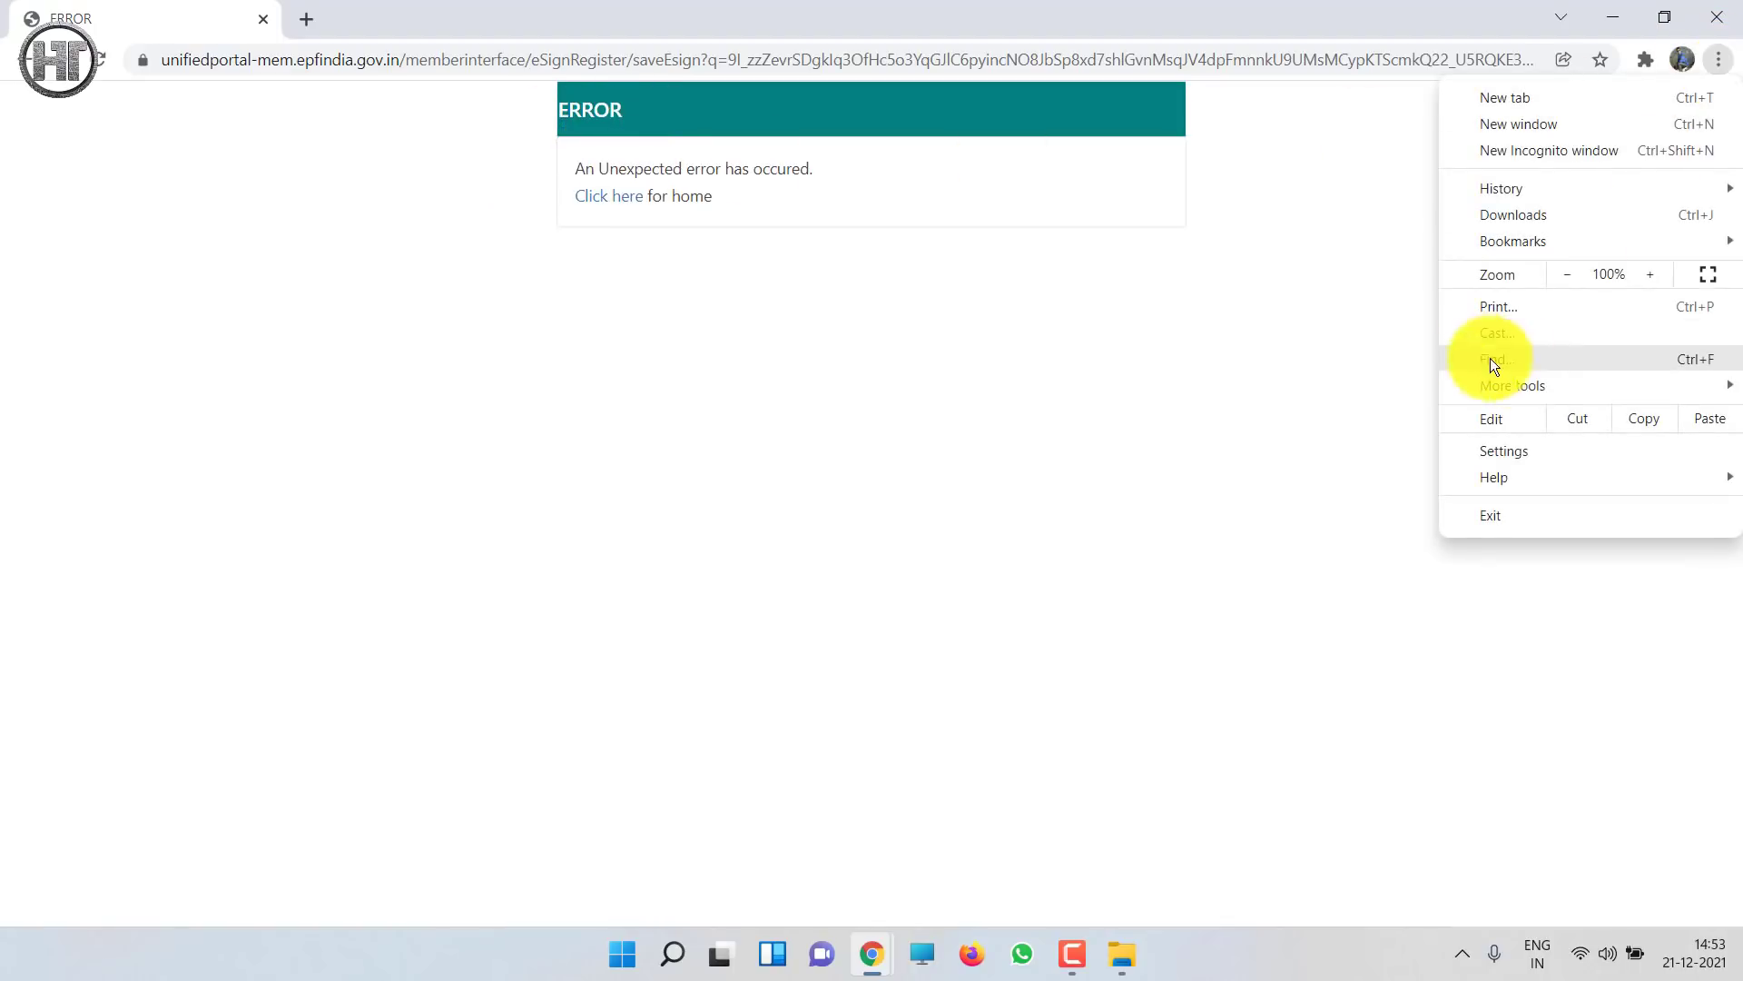
click(1500, 459)
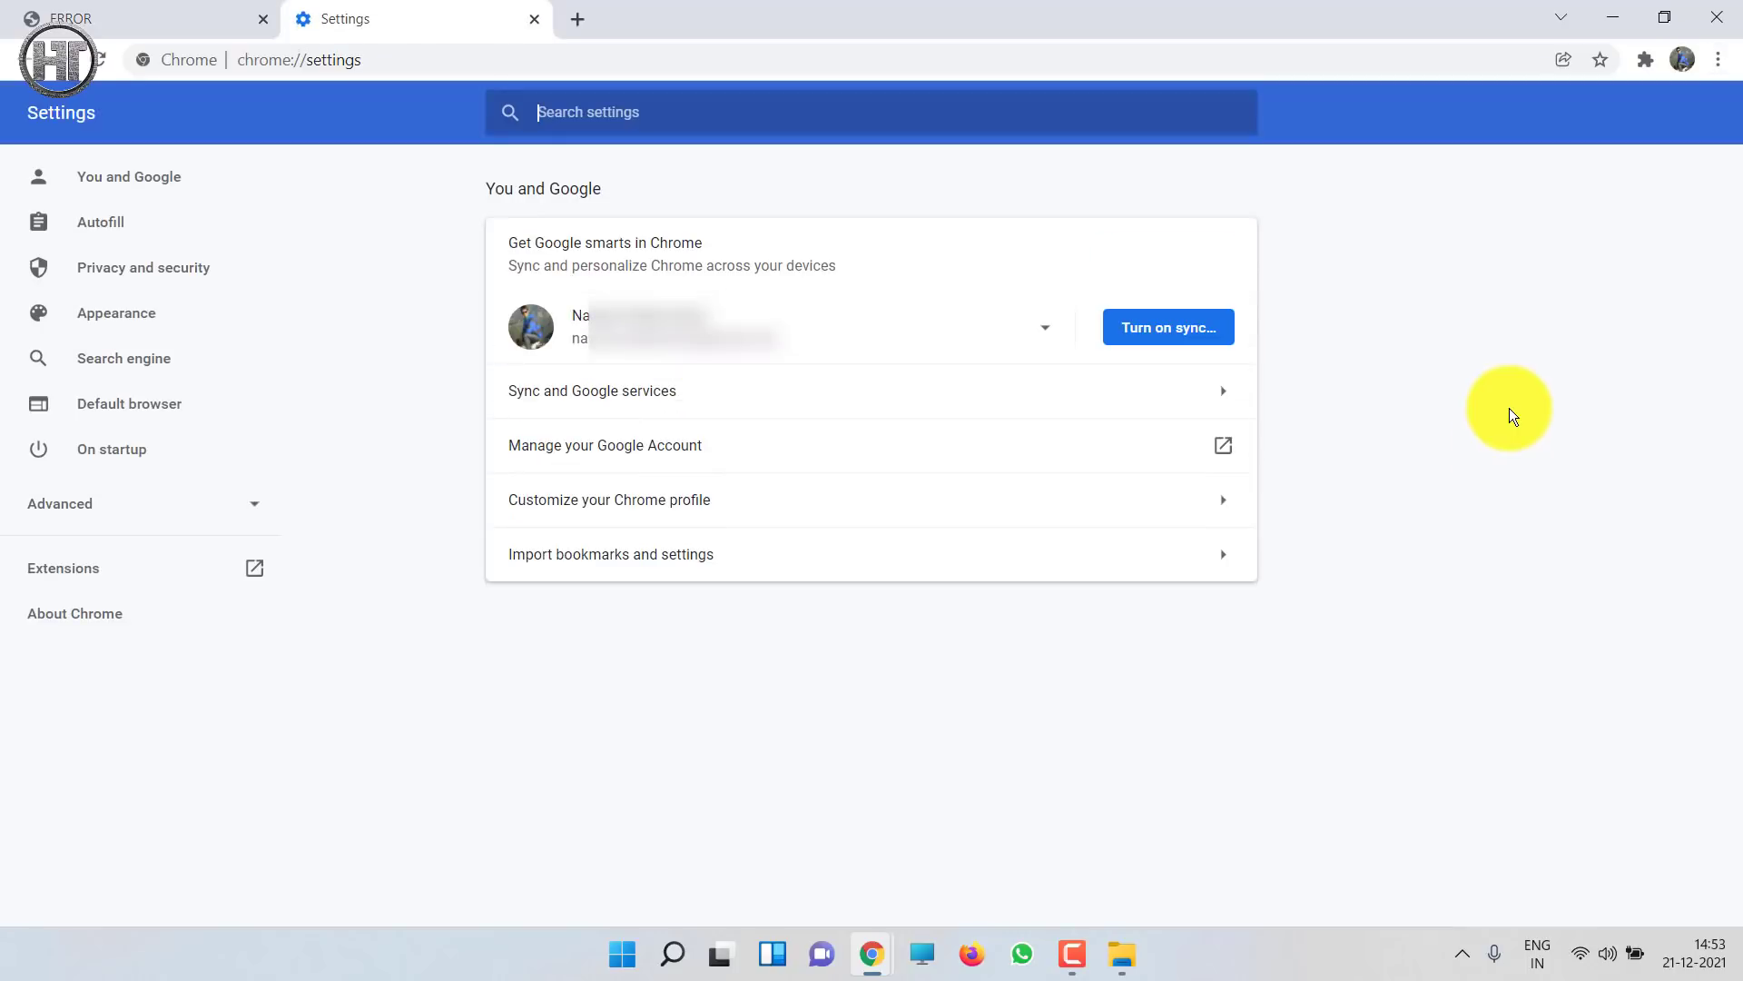
click(136, 282)
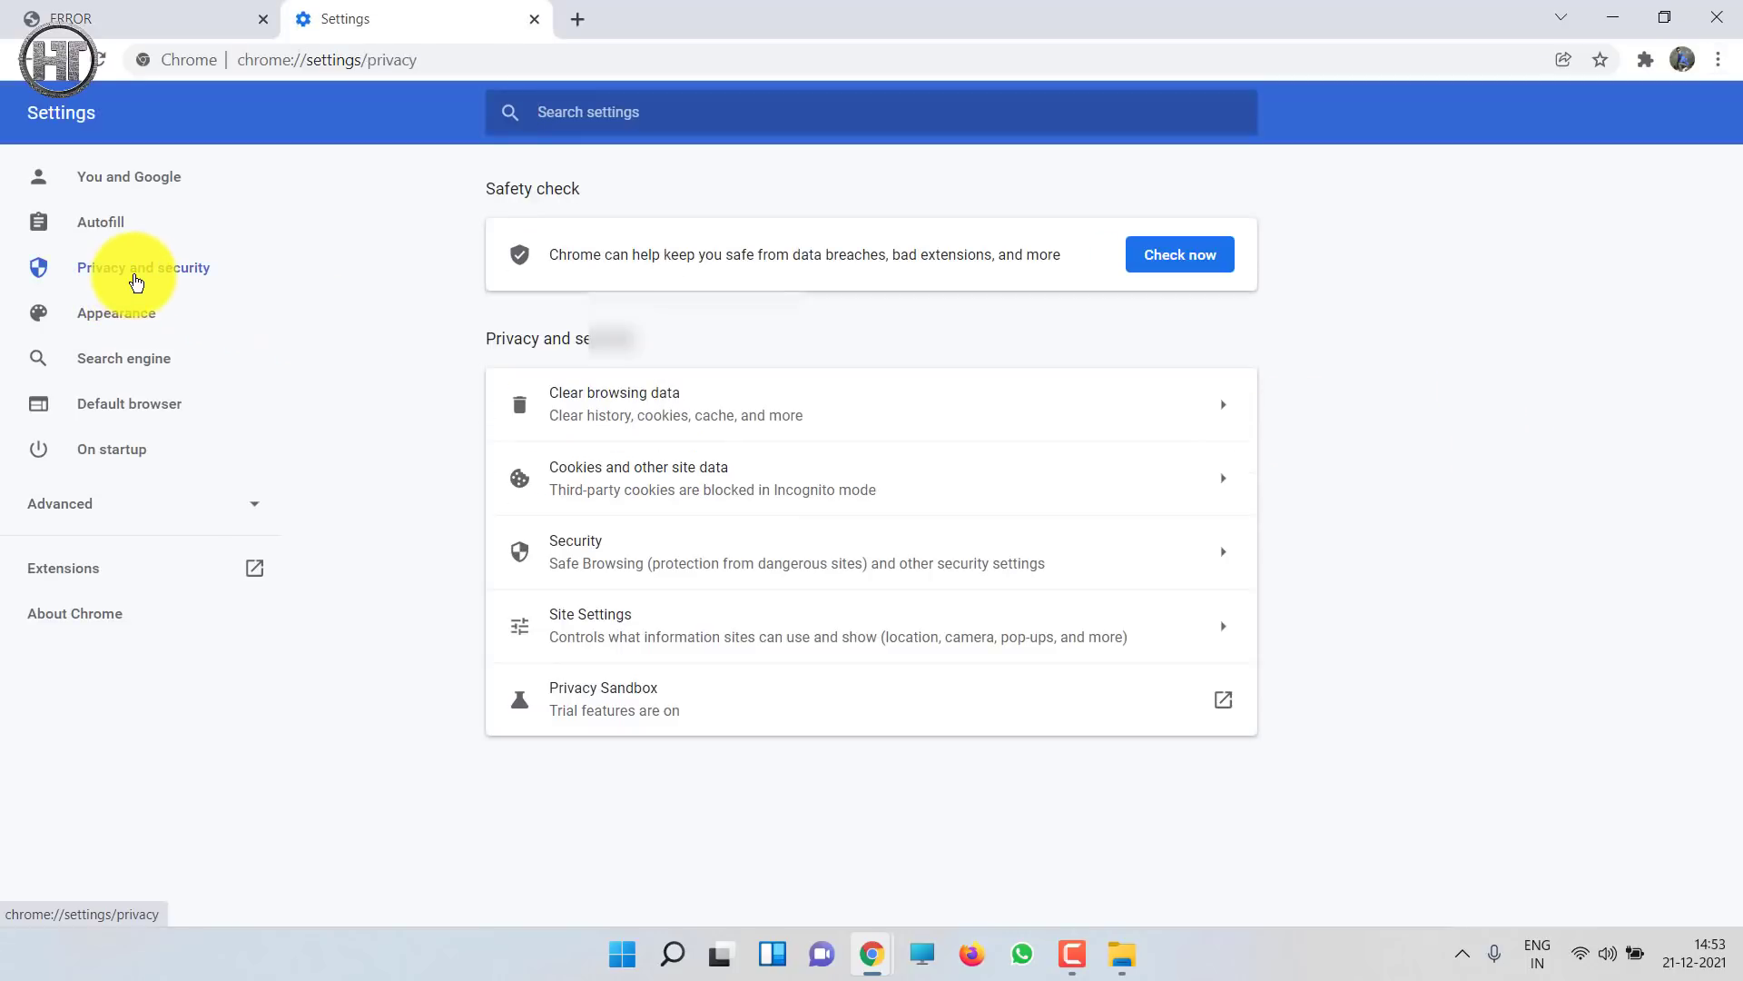
click(611, 627)
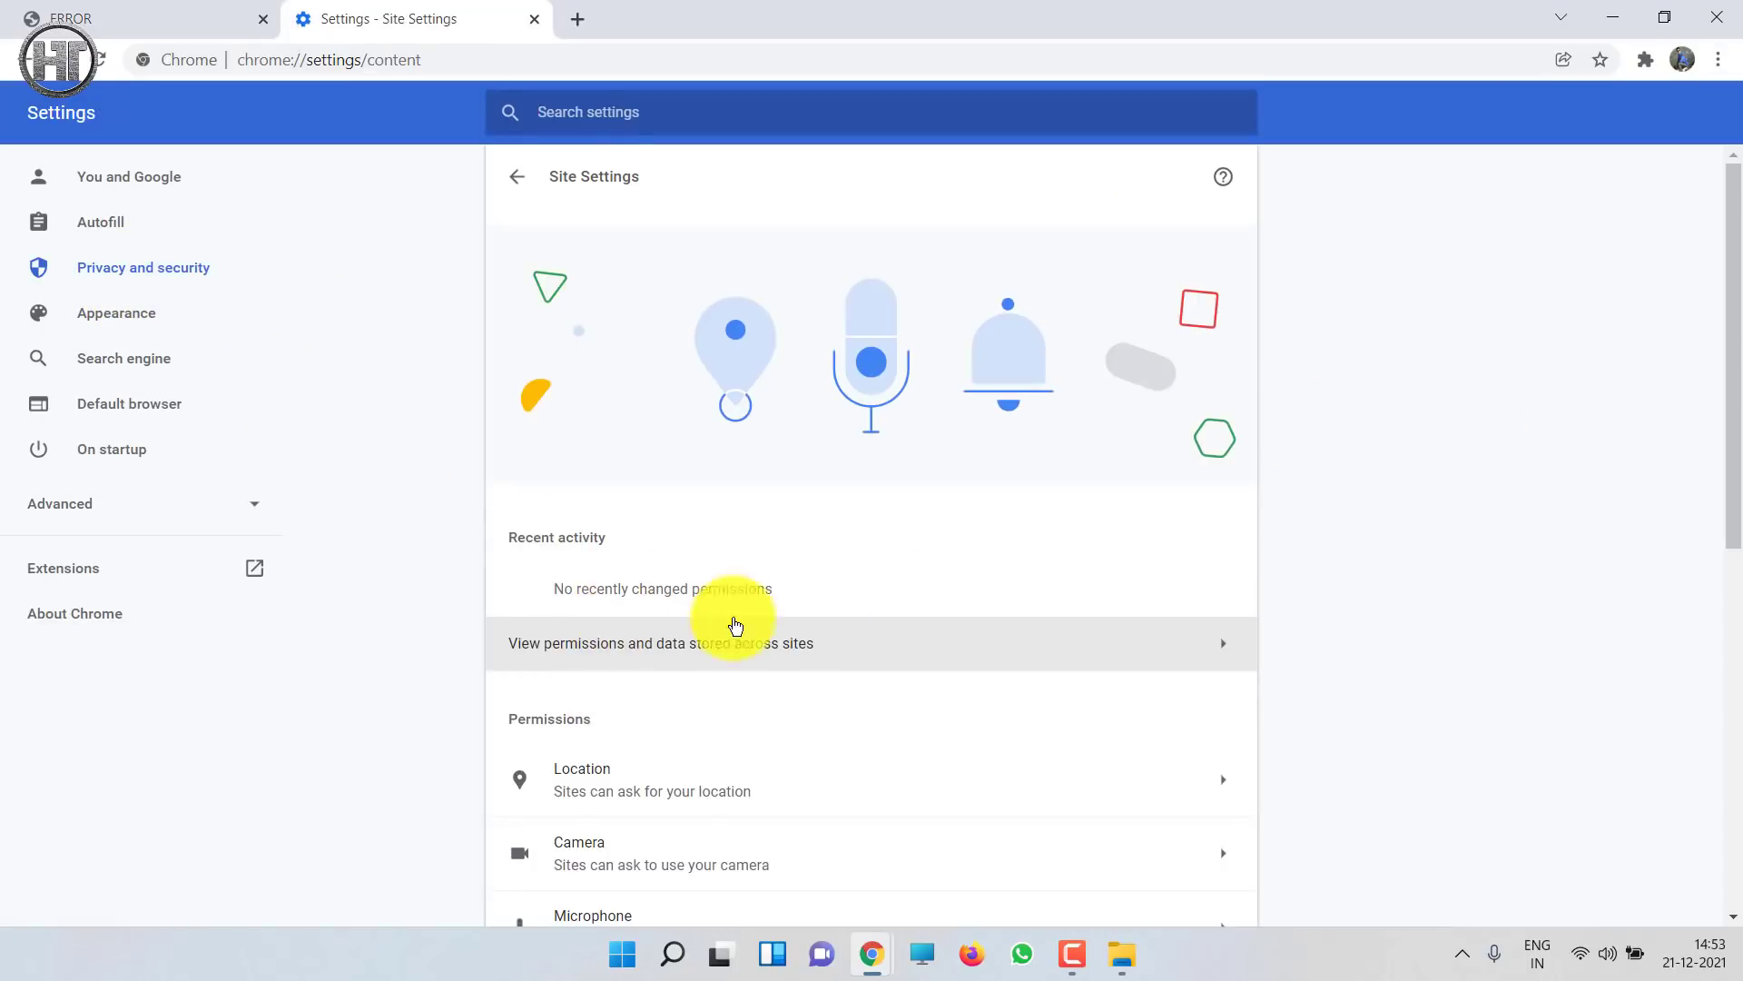
scroll(939, 601, down, 6)
scroll(941, 621, down, 2)
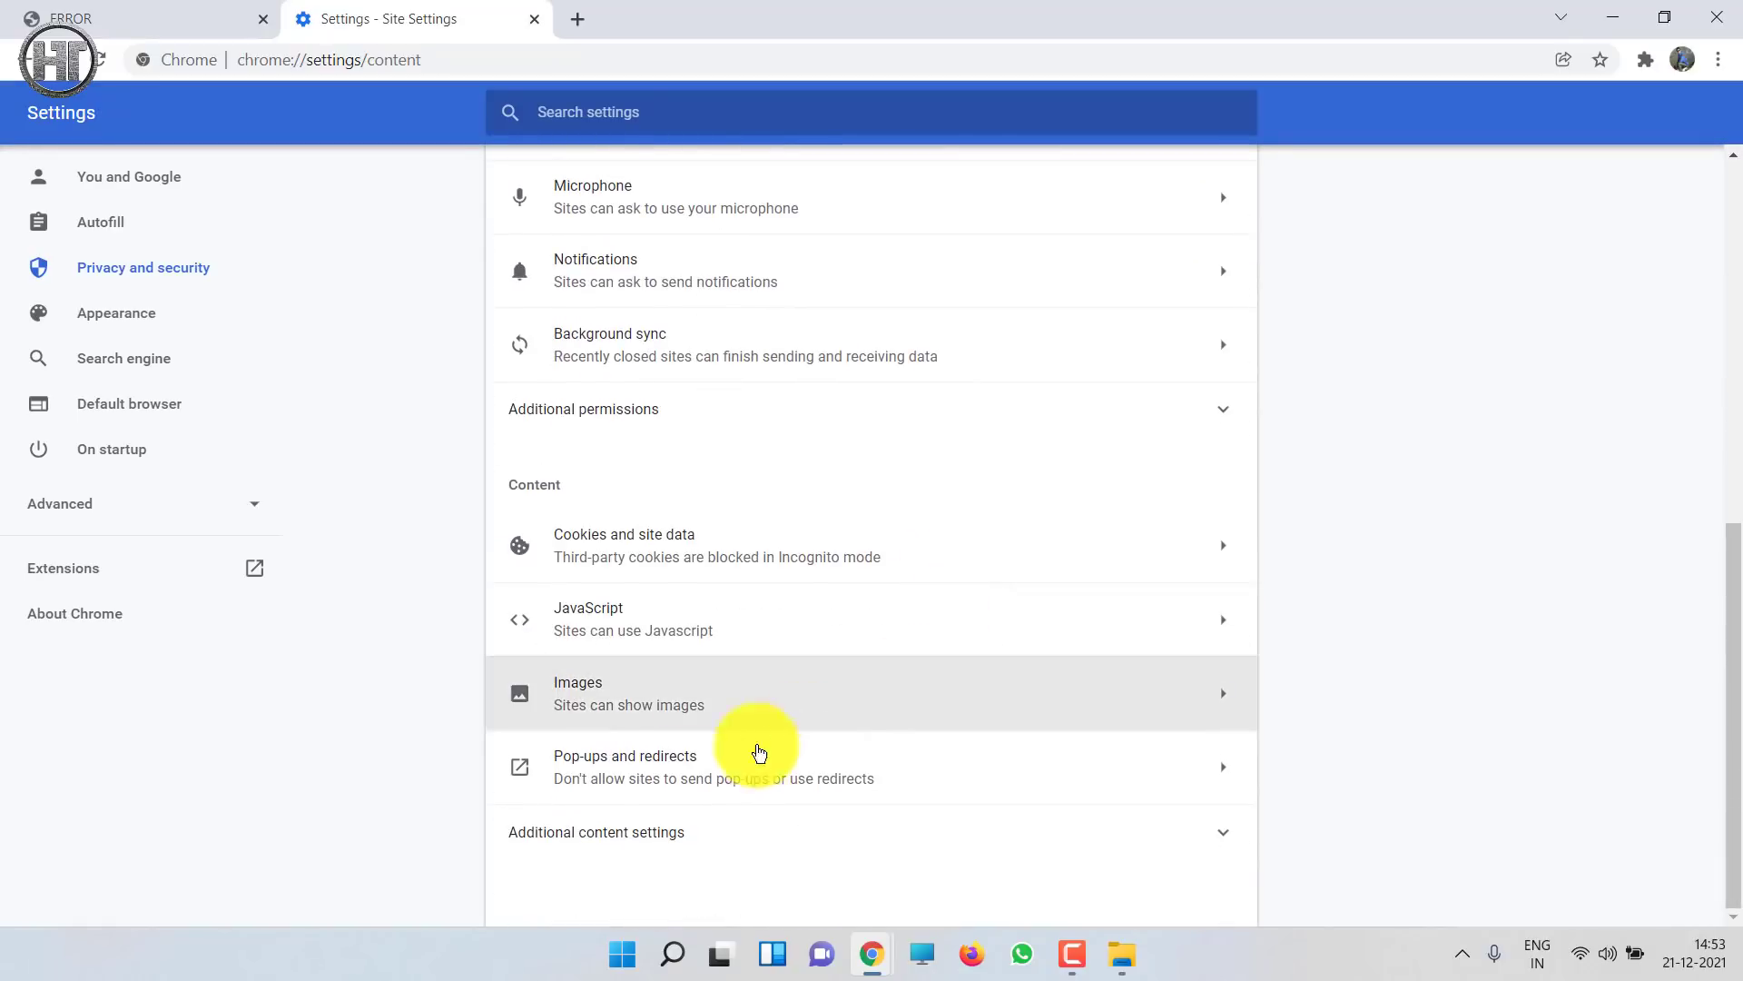
click(658, 768)
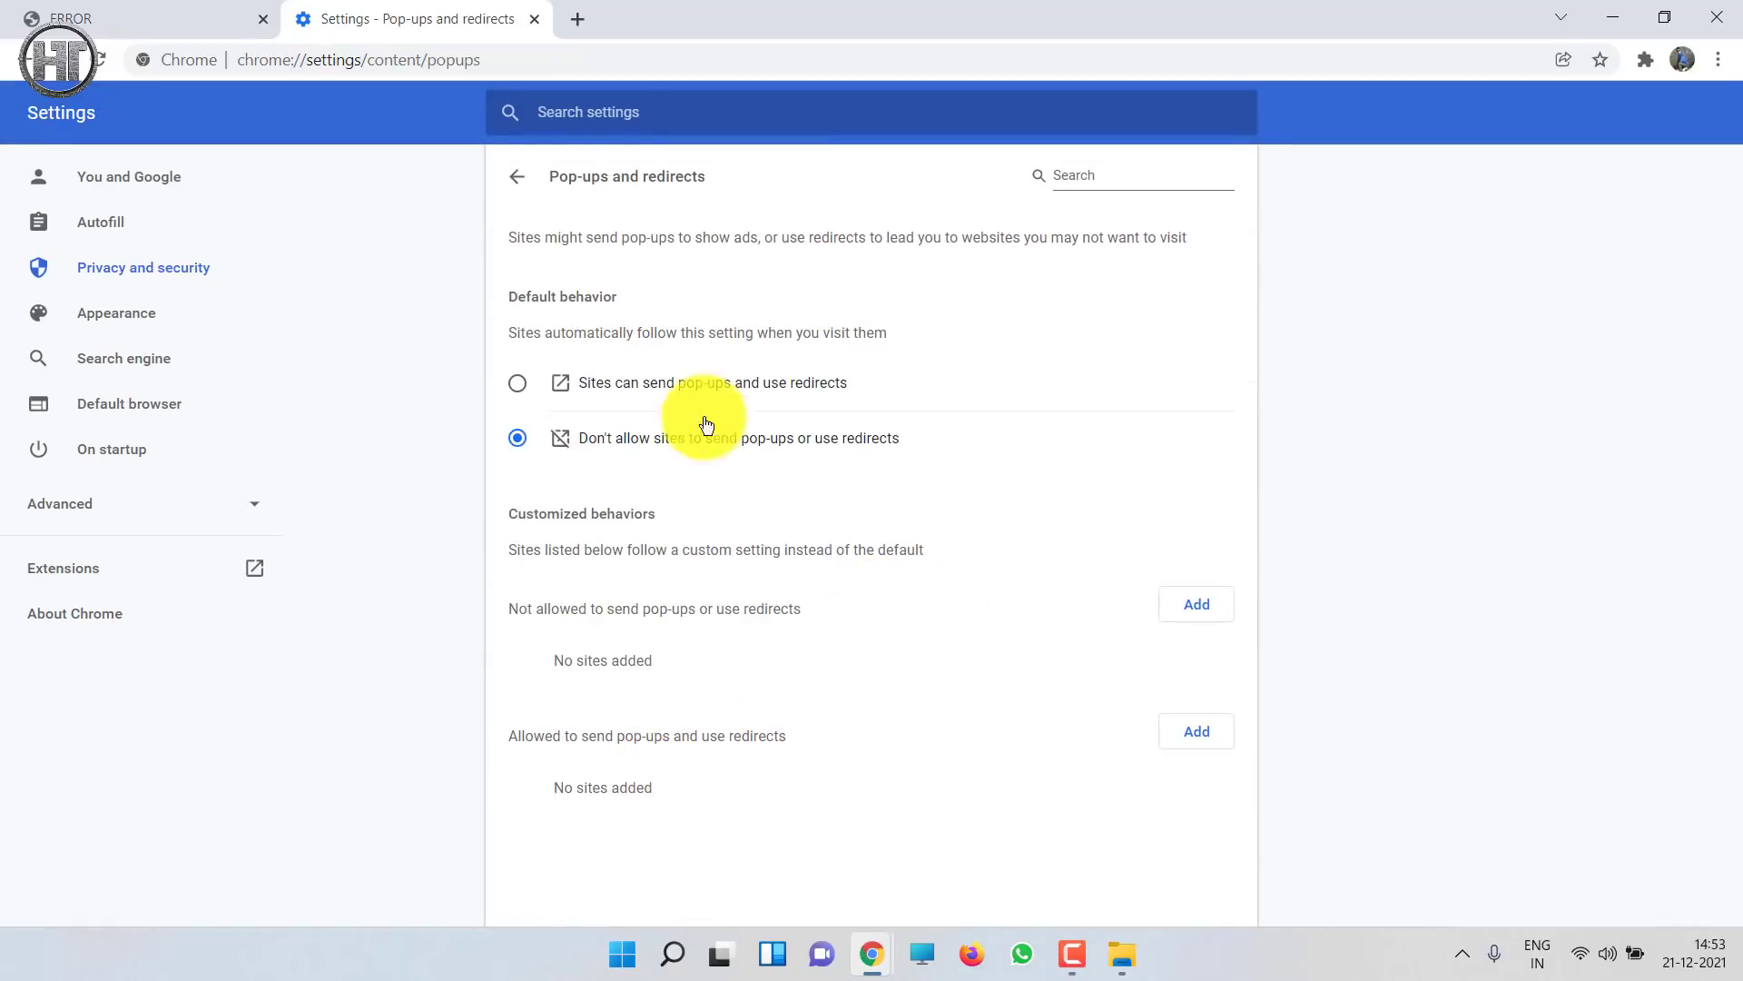
click(517, 384)
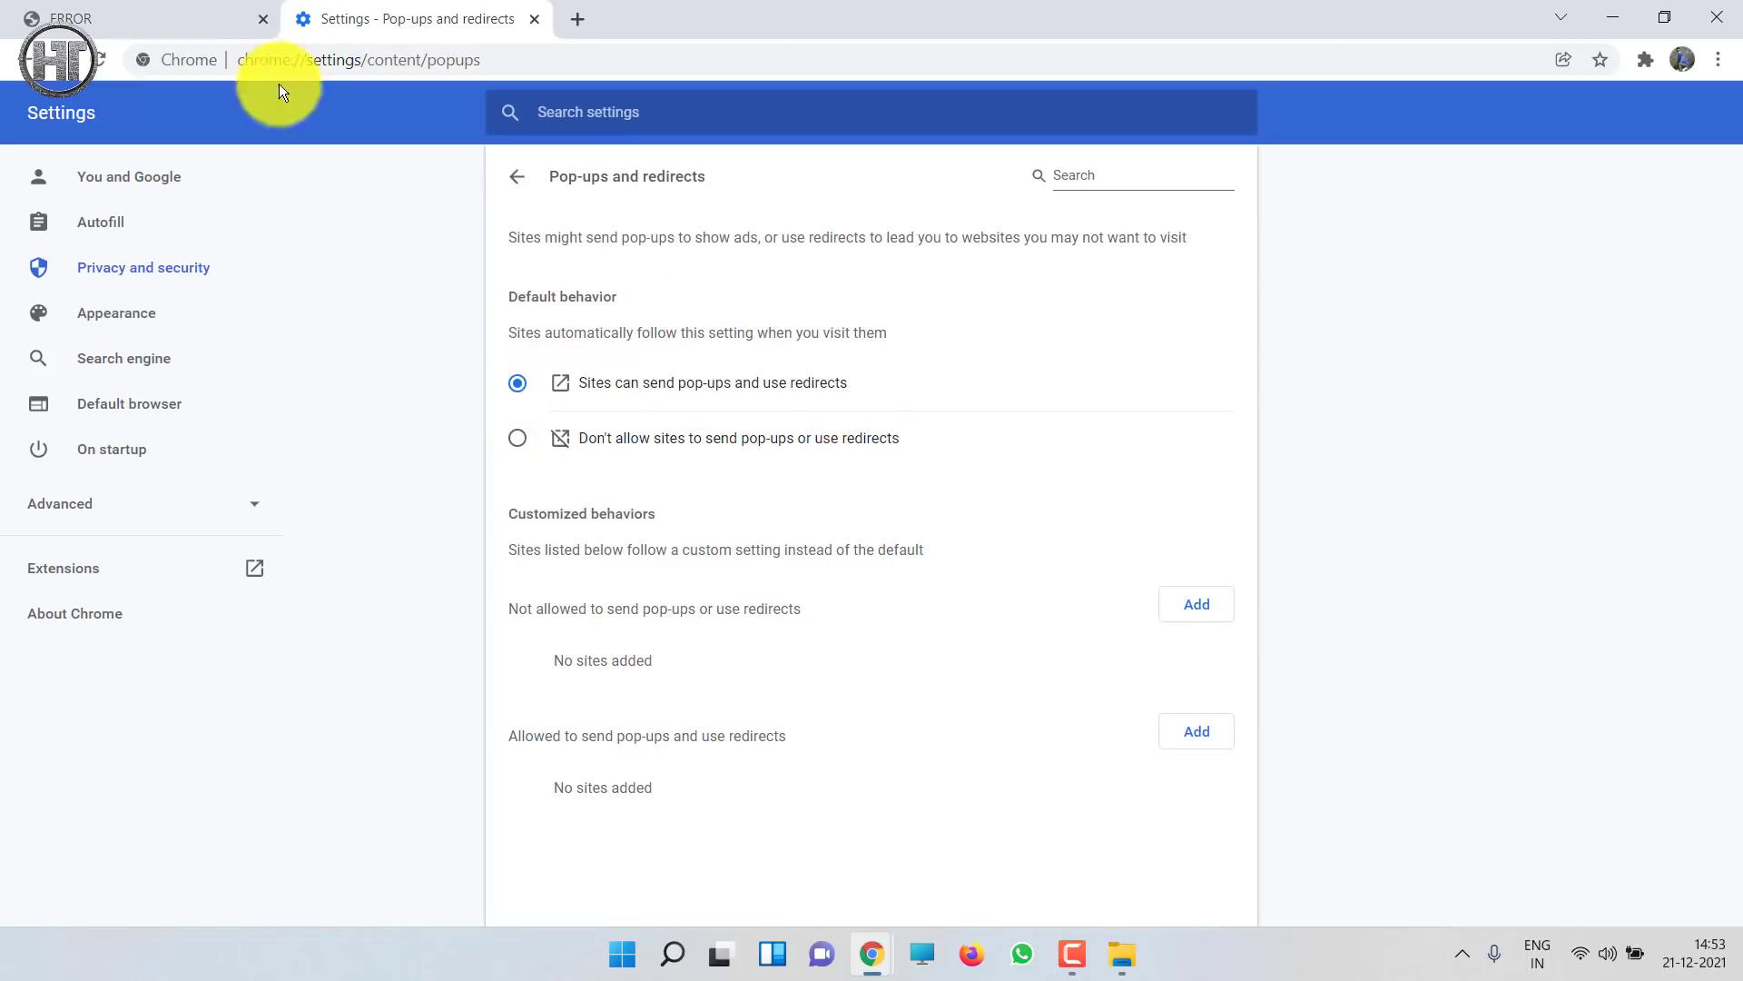
- Return from the portal's error page to the member home and open the E-Nomination page
click(106, 10)
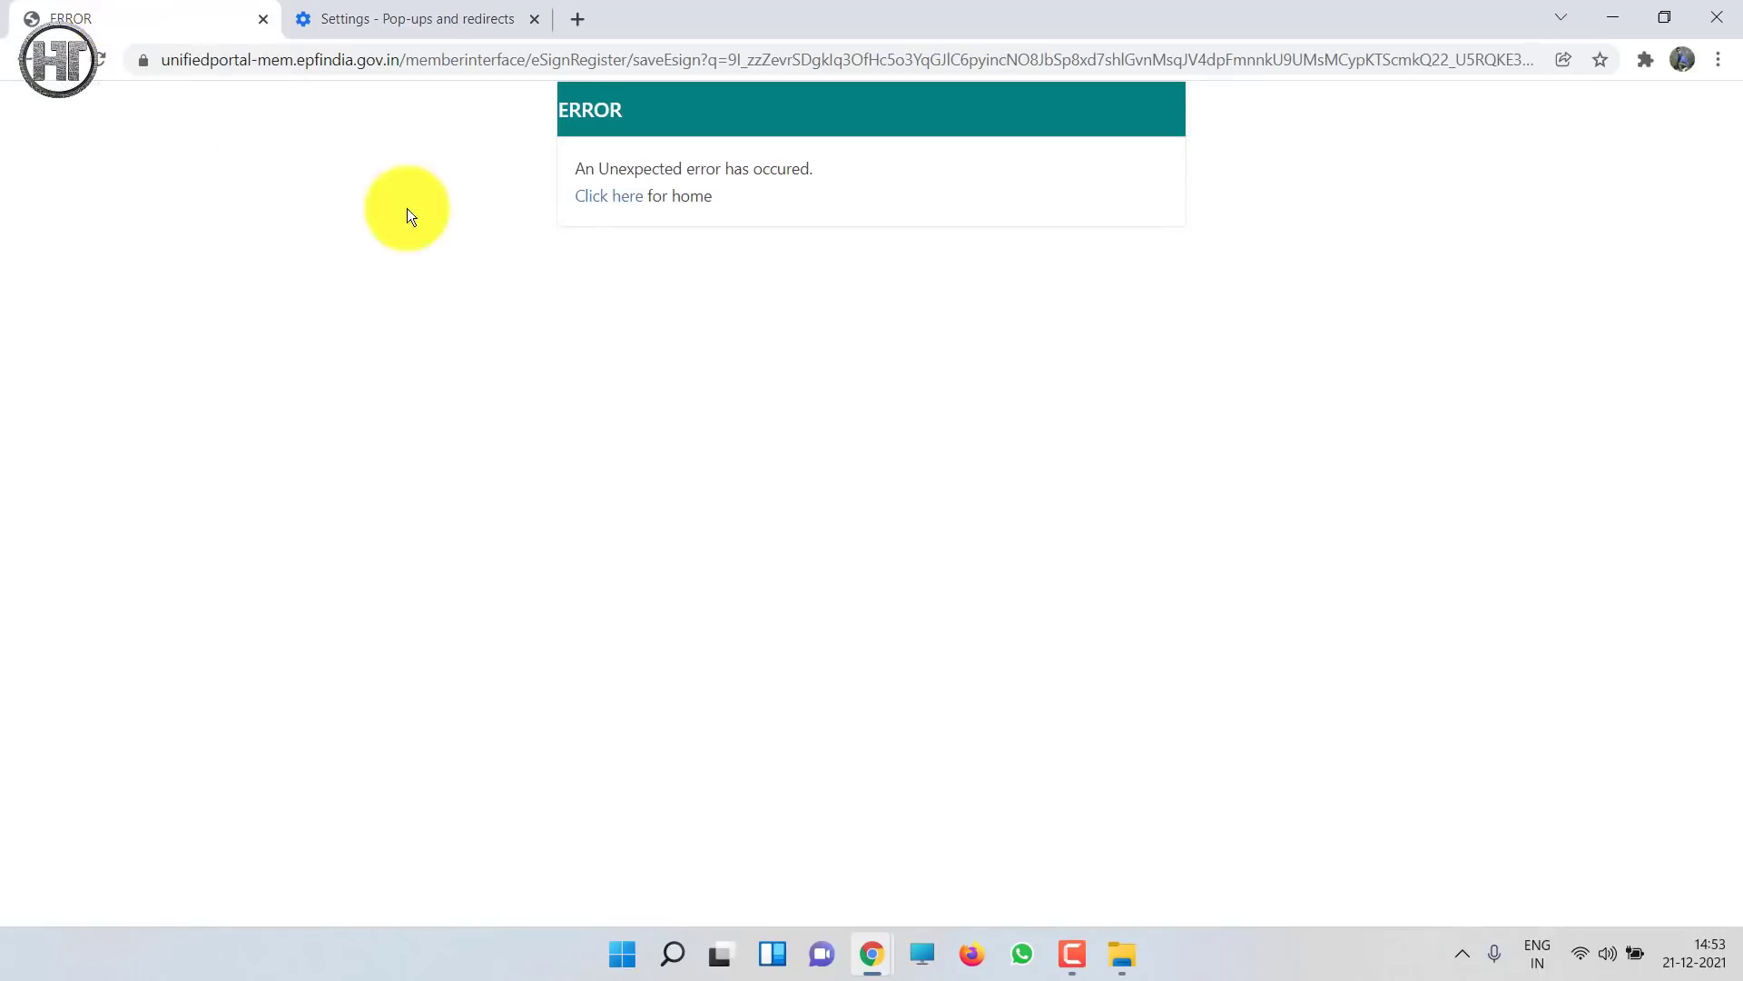
click(609, 200)
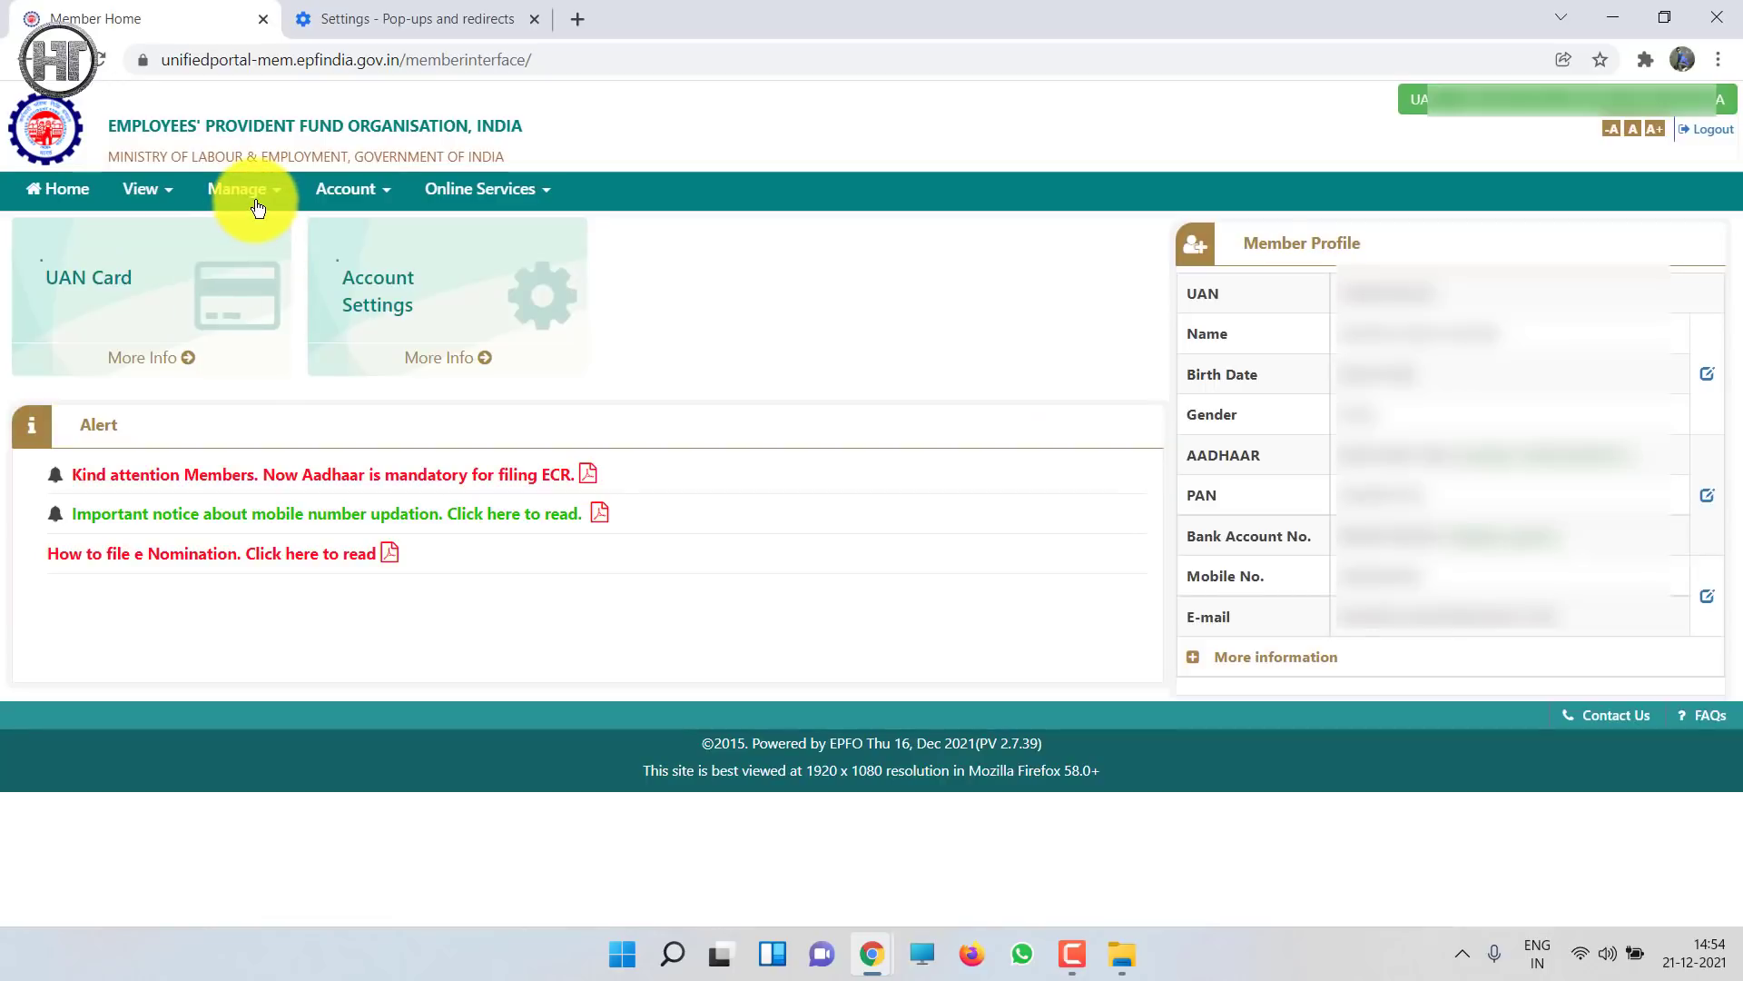
click(258, 204)
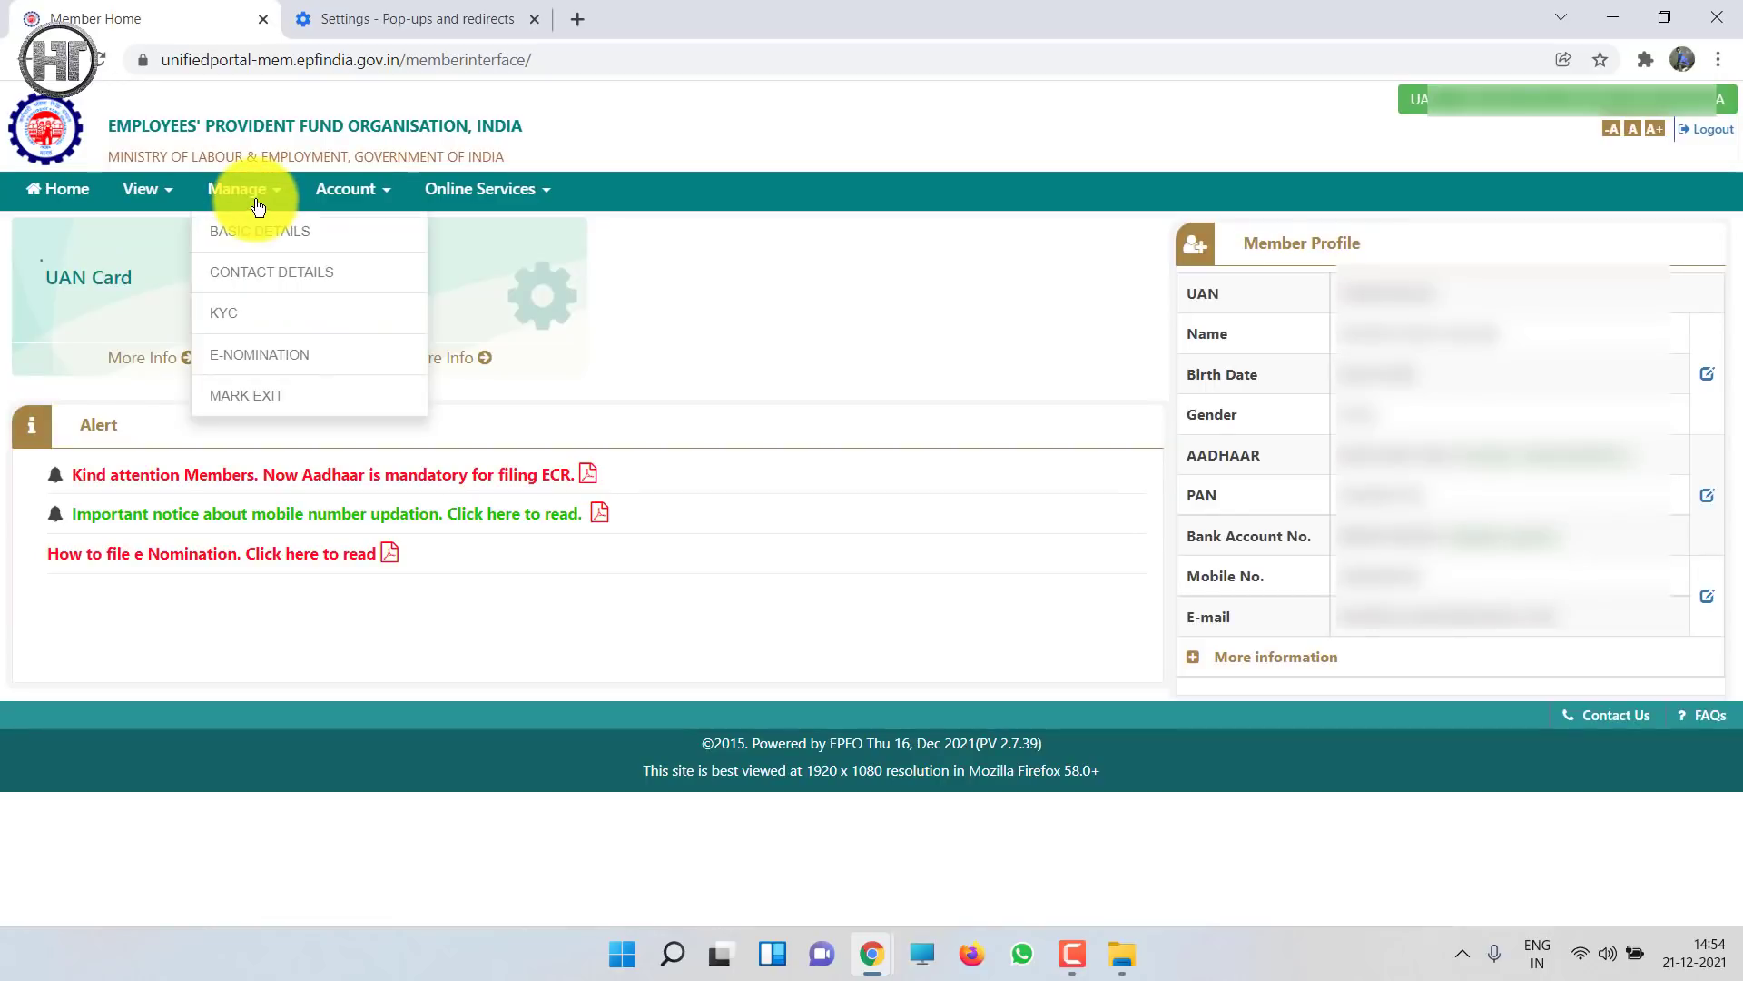
click(315, 368)
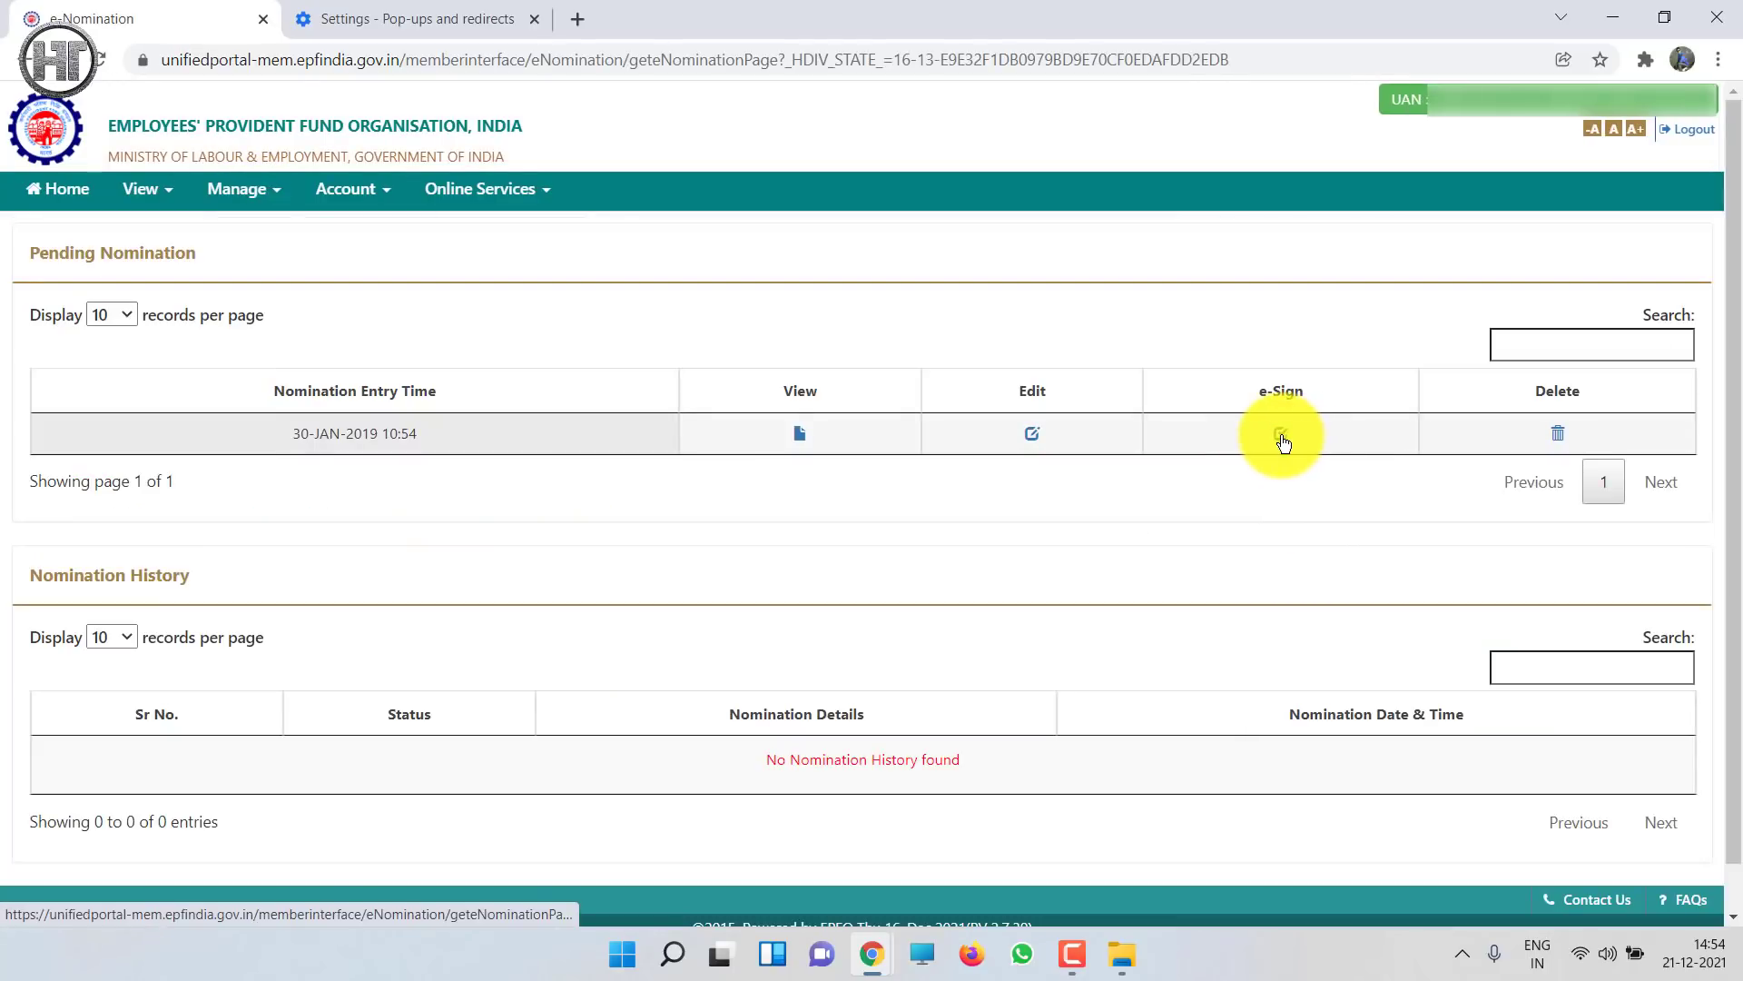
- Start e-Sign for the pending nomination, enter the Aadhaar Virtual ID, give consent and verify the demographic authentication
click(1283, 442)
click(1208, 287)
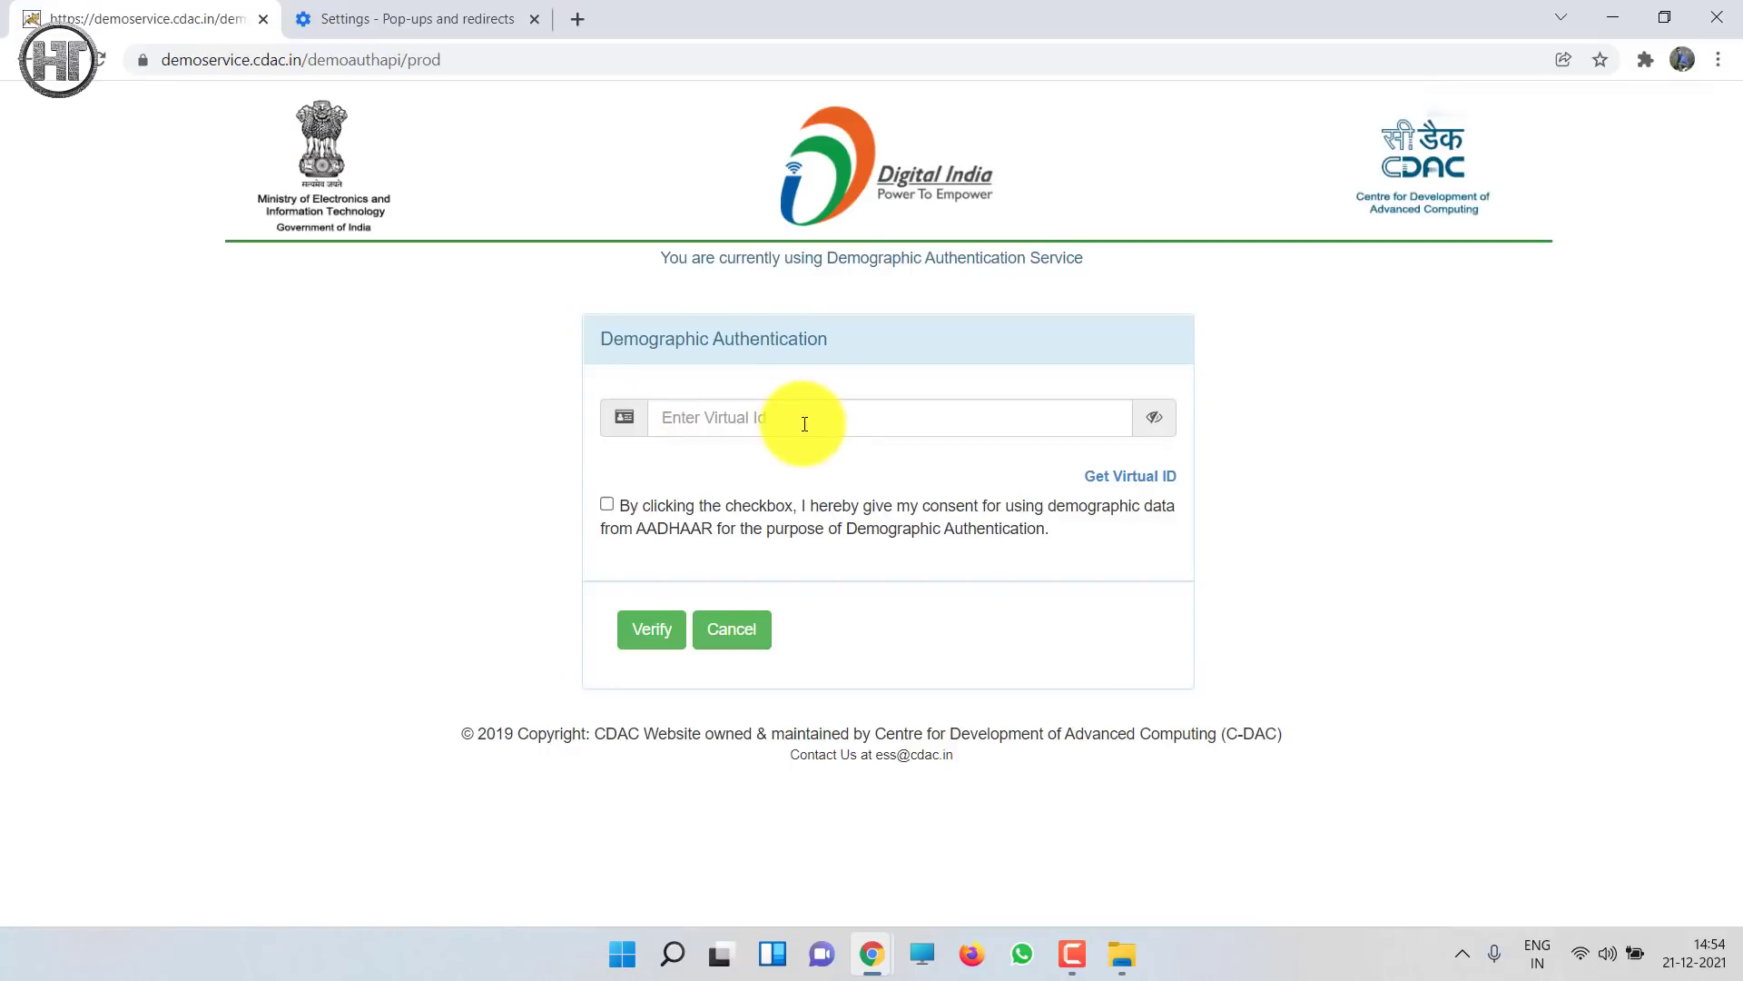
click(605, 504)
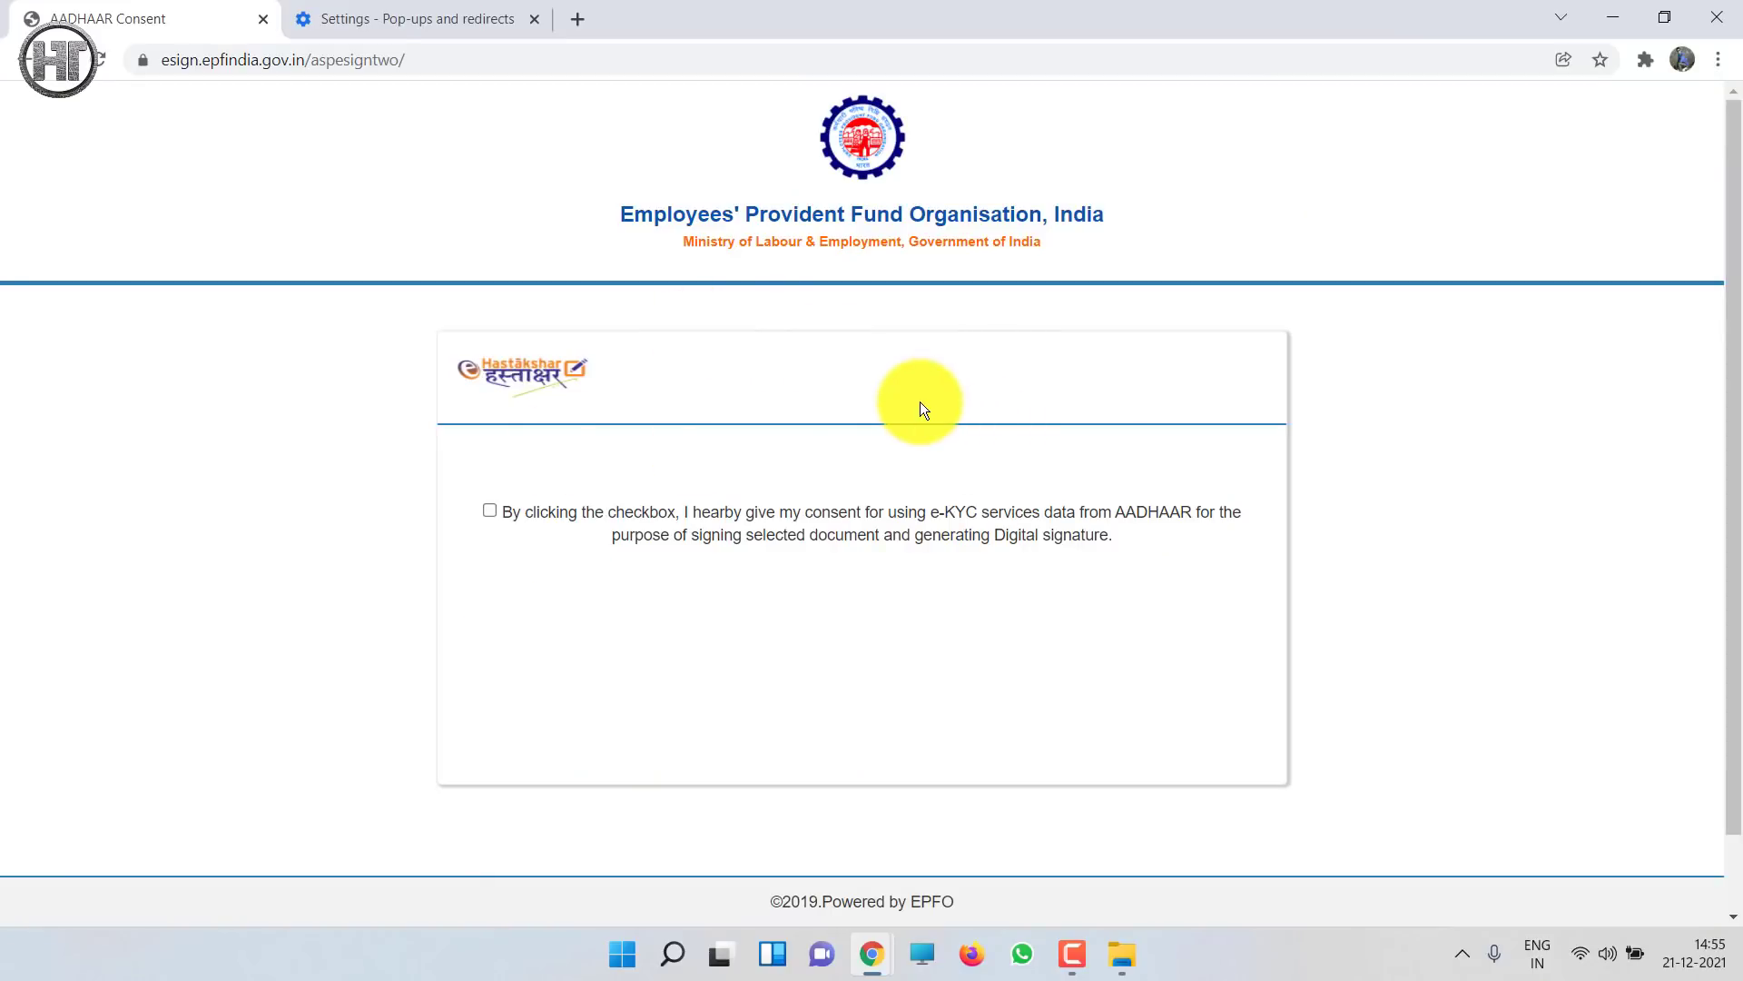
- Consent to e-KYC, authenticate the eSign with the Aadhaar number and the OTP received, accept the authentication declaration and submit
click(488, 512)
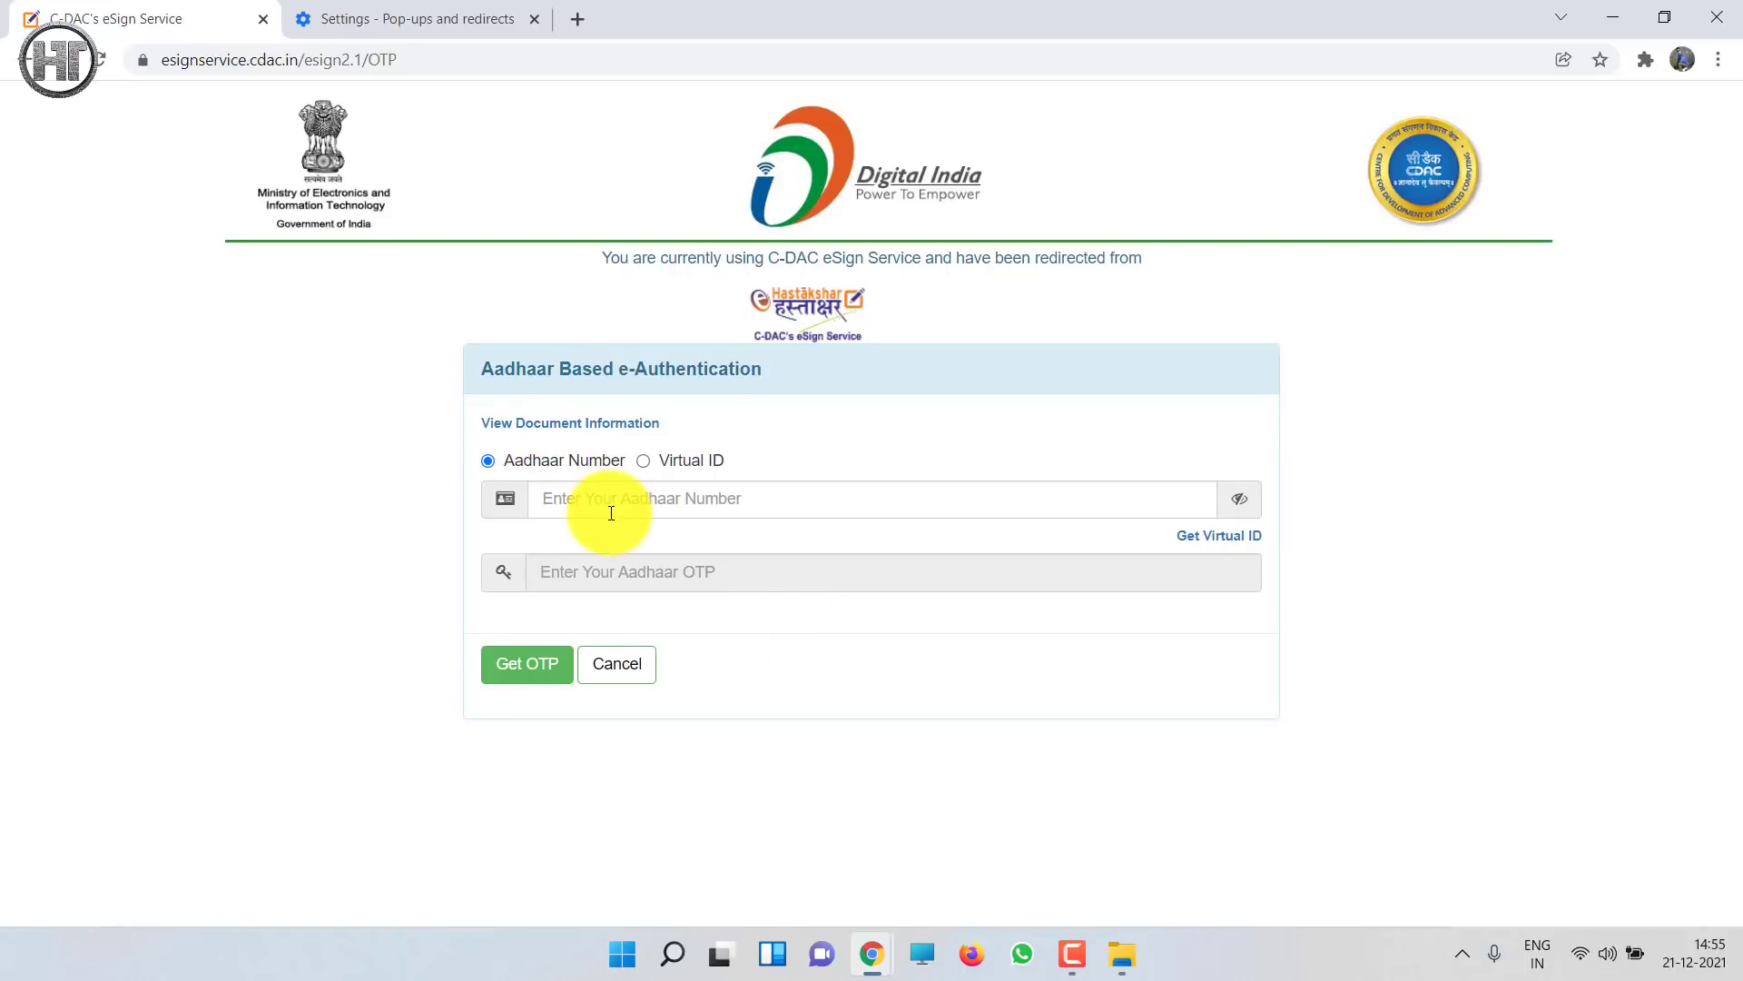
click(643, 461)
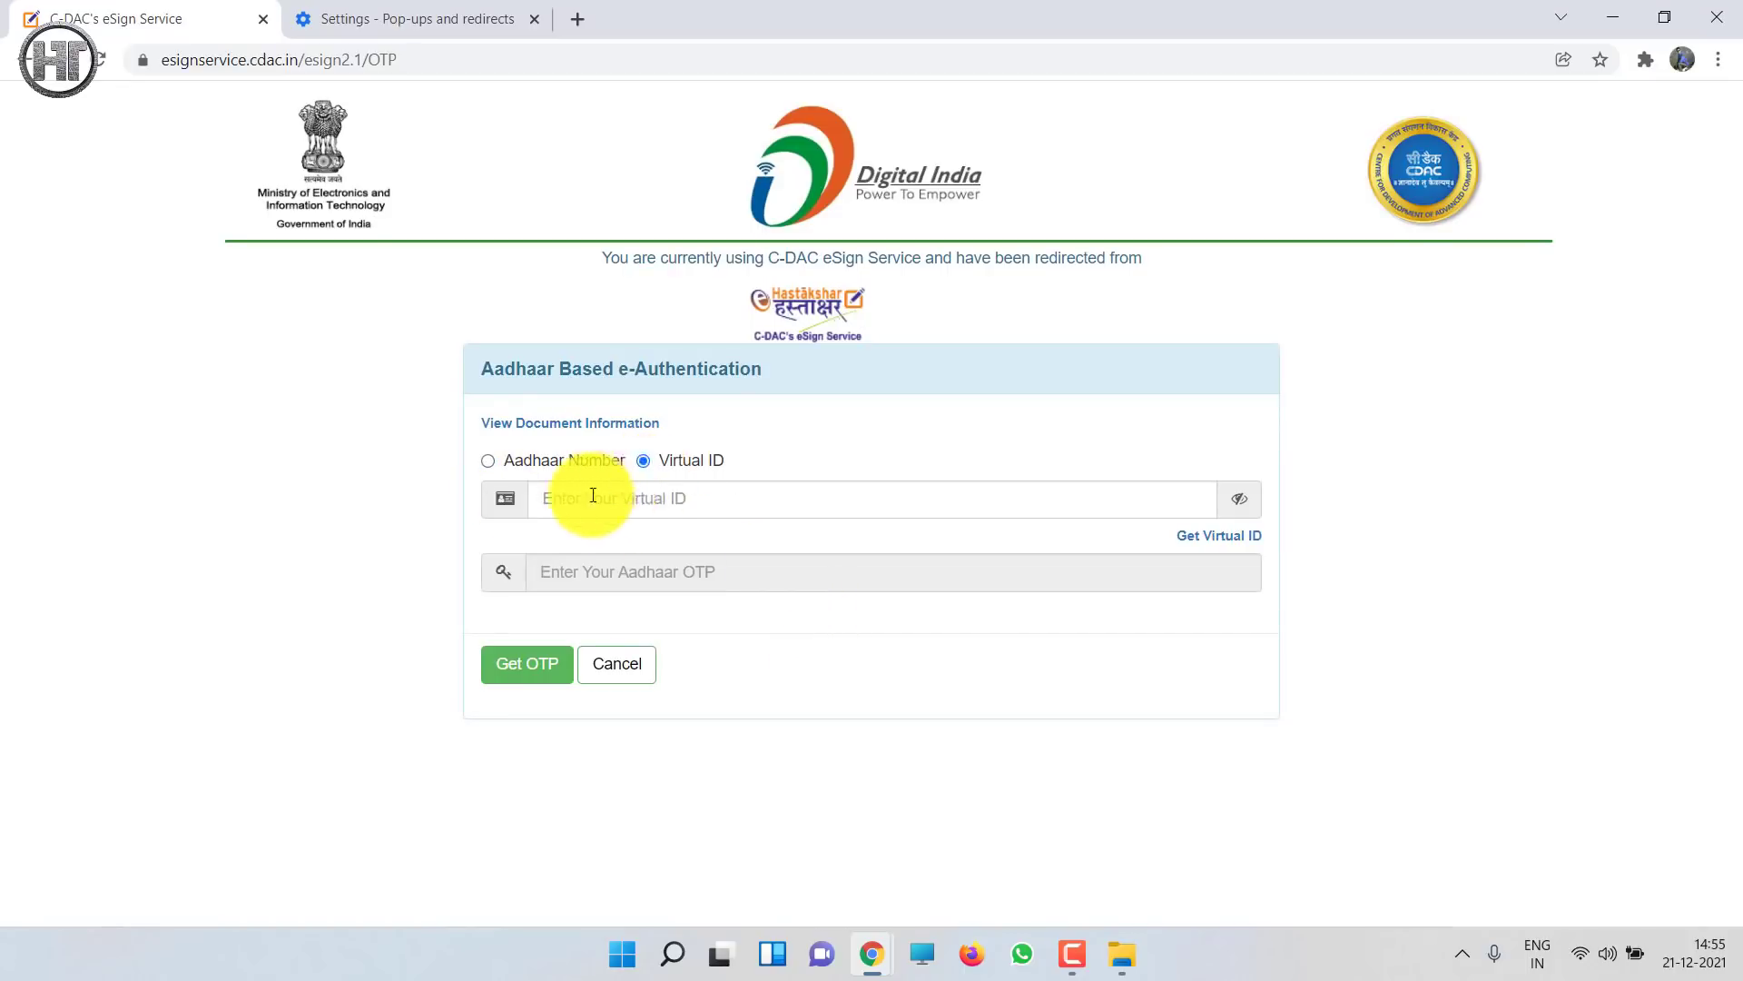
click(488, 461)
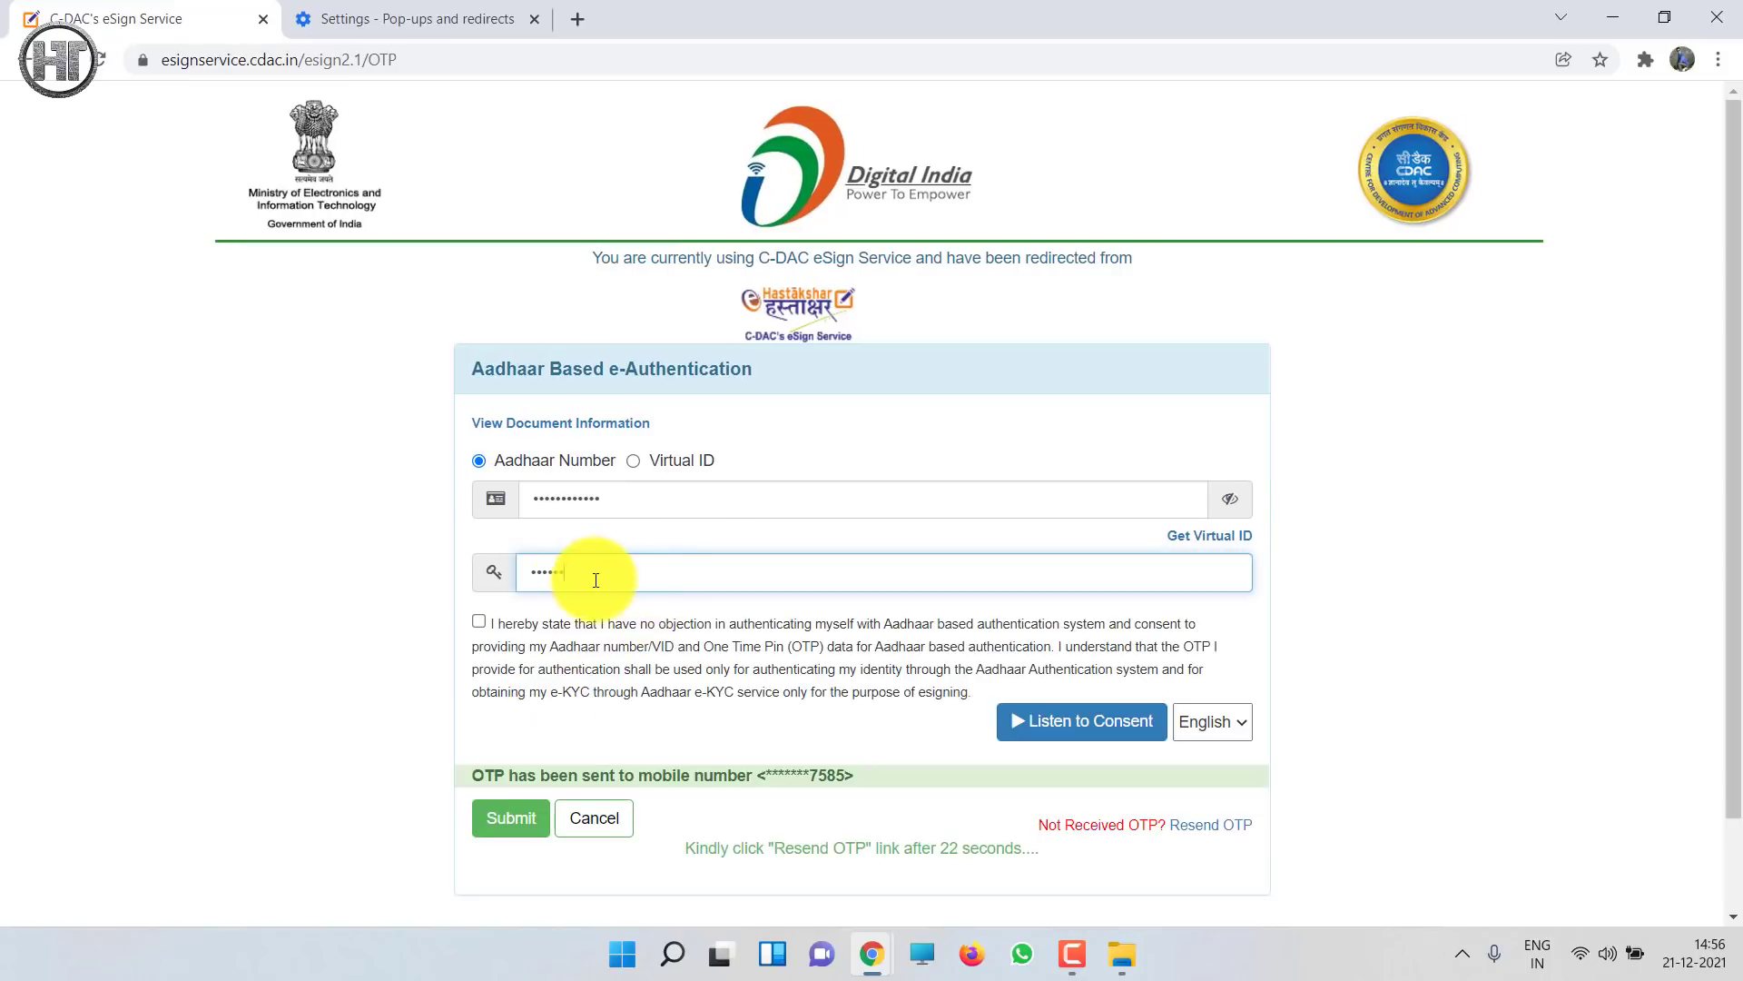
click(482, 623)
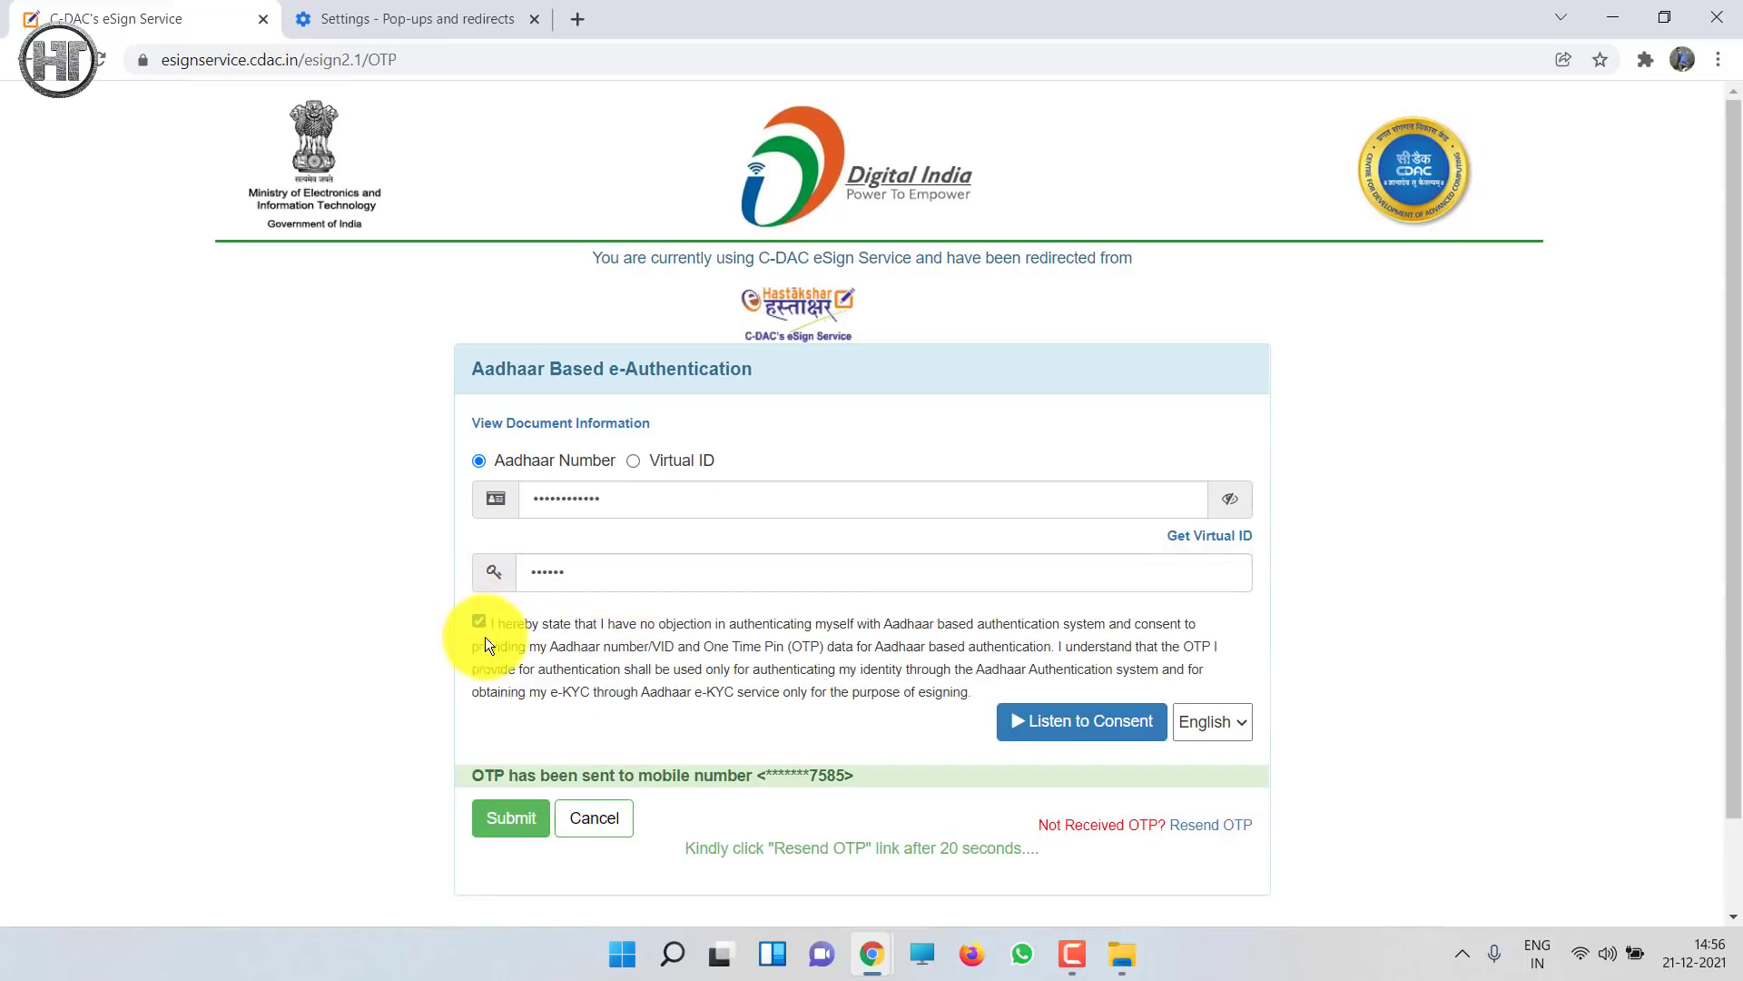
click(517, 828)
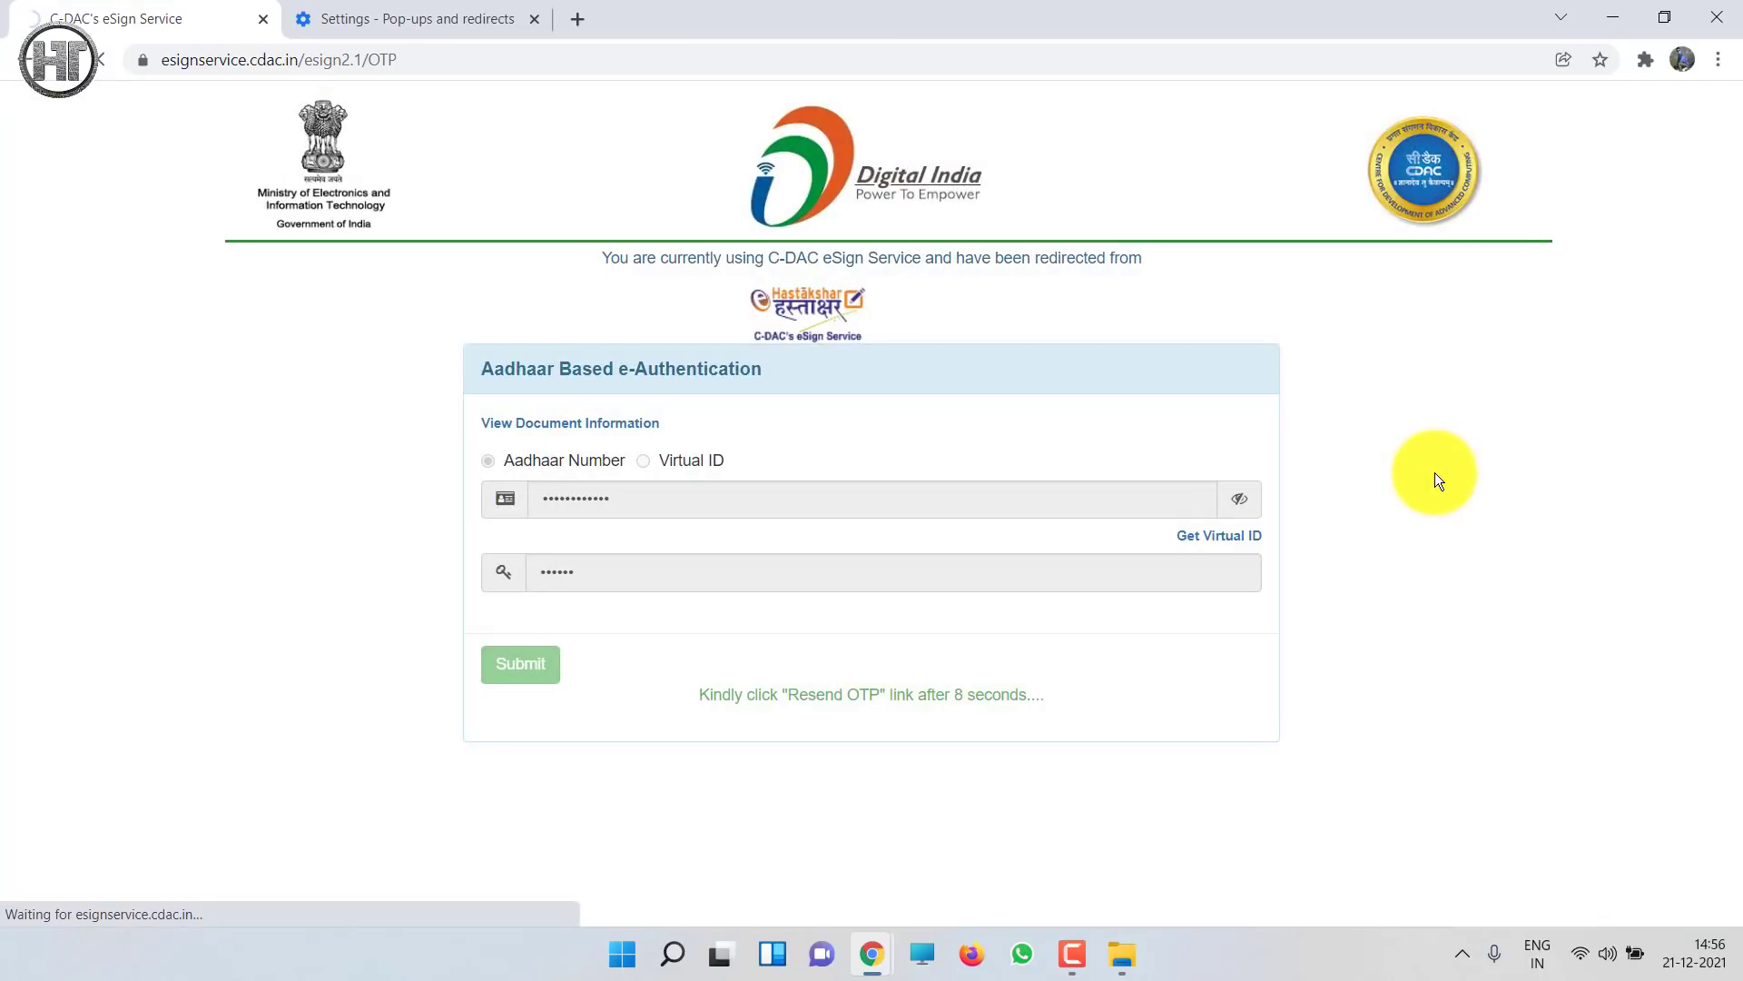